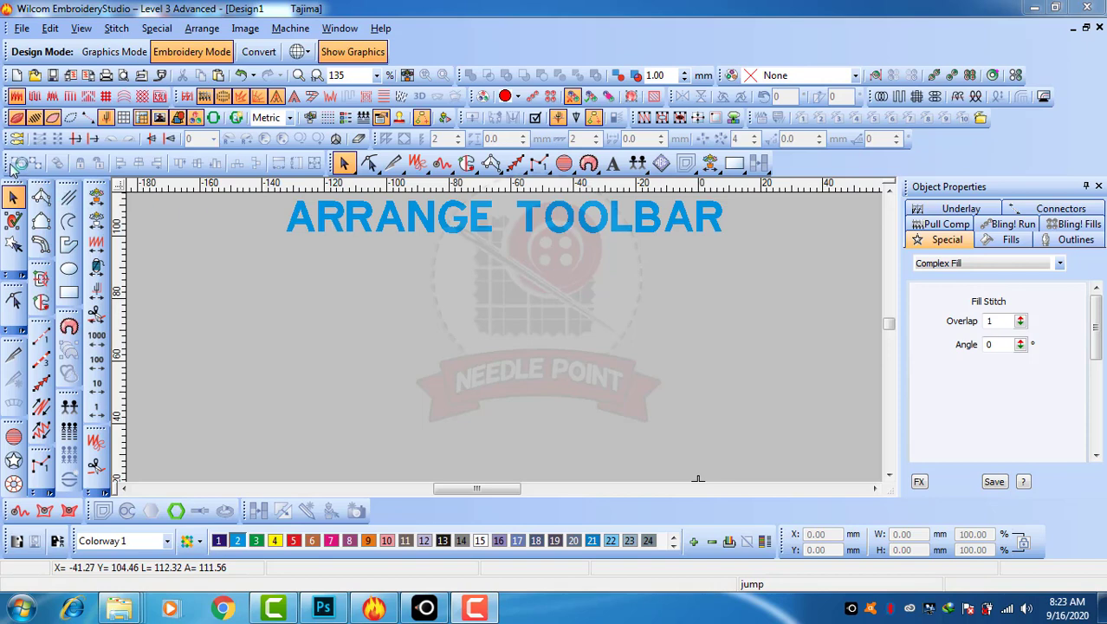
# - Undock the Arrange toolbar and float it over the design area just below the lettering
pyautogui.moveTo(15, 163); pyautogui.dragTo(196, 251)
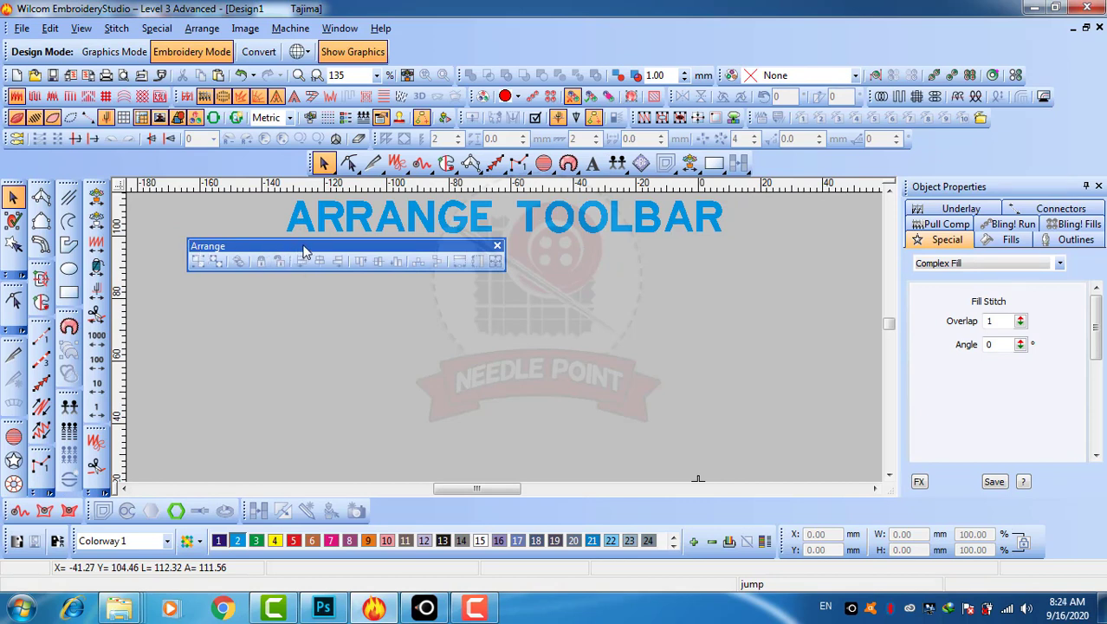
pyautogui.moveTo(298, 249); pyautogui.dragTo(246, 242)
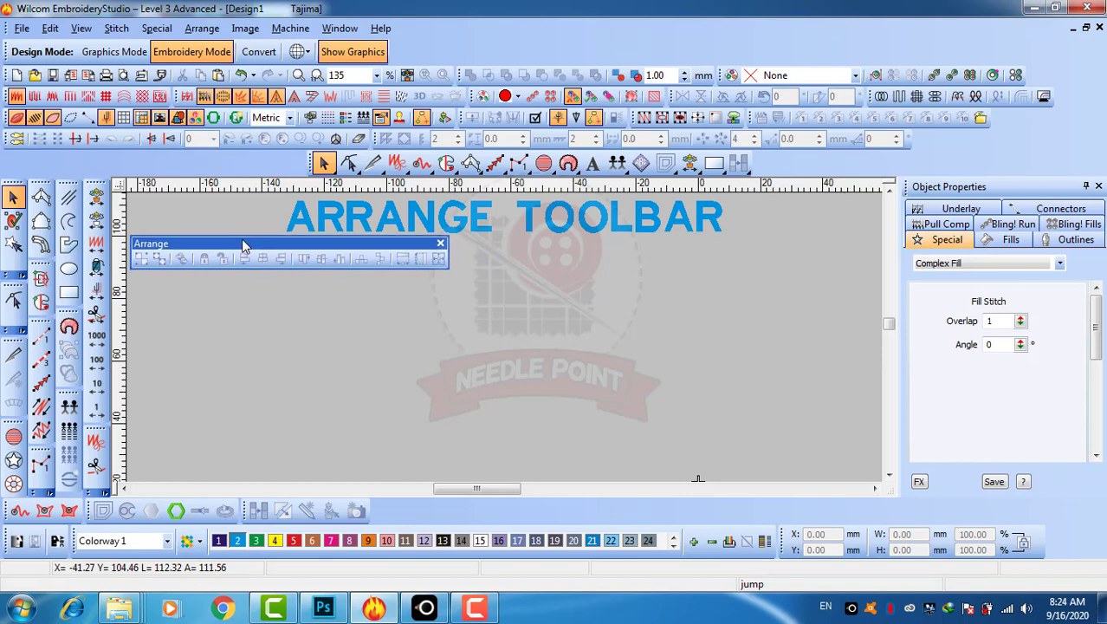
# - Draw a small square about 5.7 mm wide below the lettering and rotate it 45° into a diamond
pyautogui.click(70, 293)
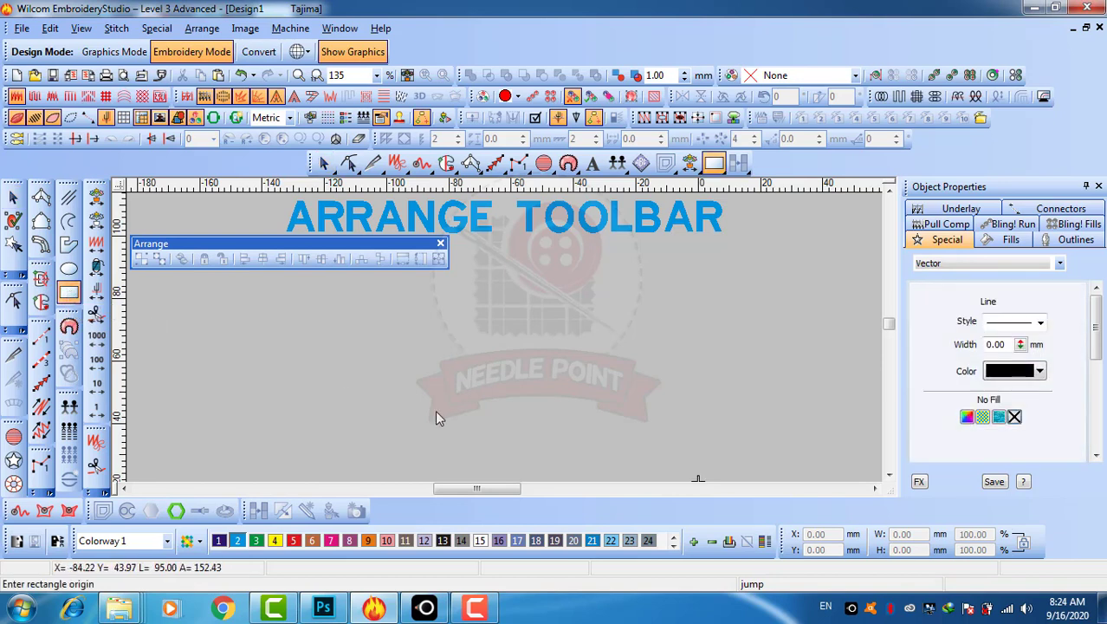
pyautogui.click(457, 339)
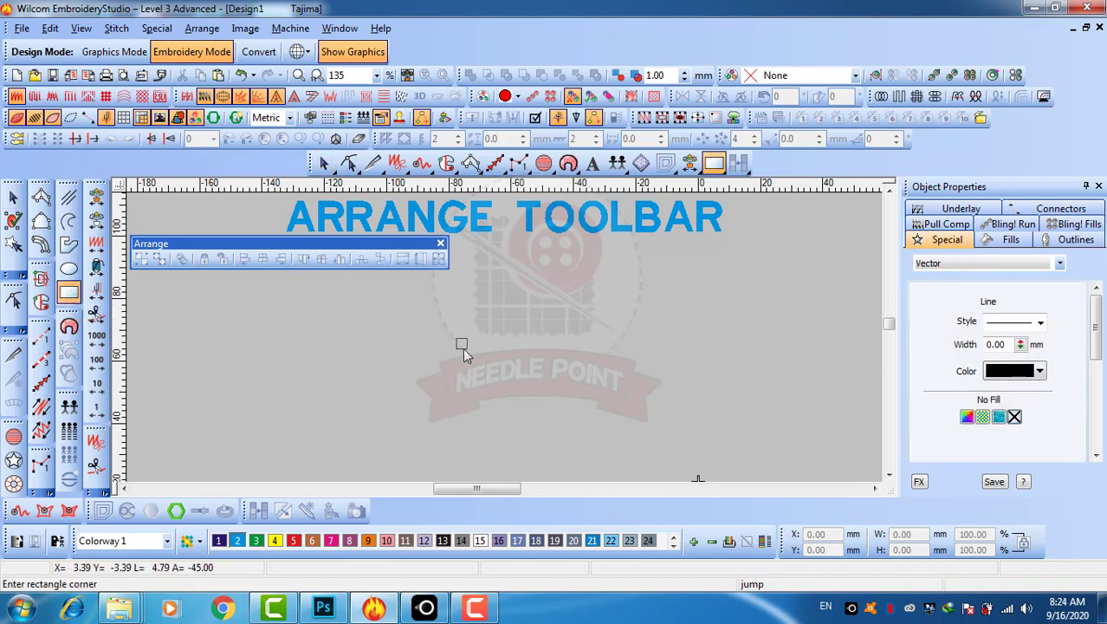
pyautogui.click(473, 355)
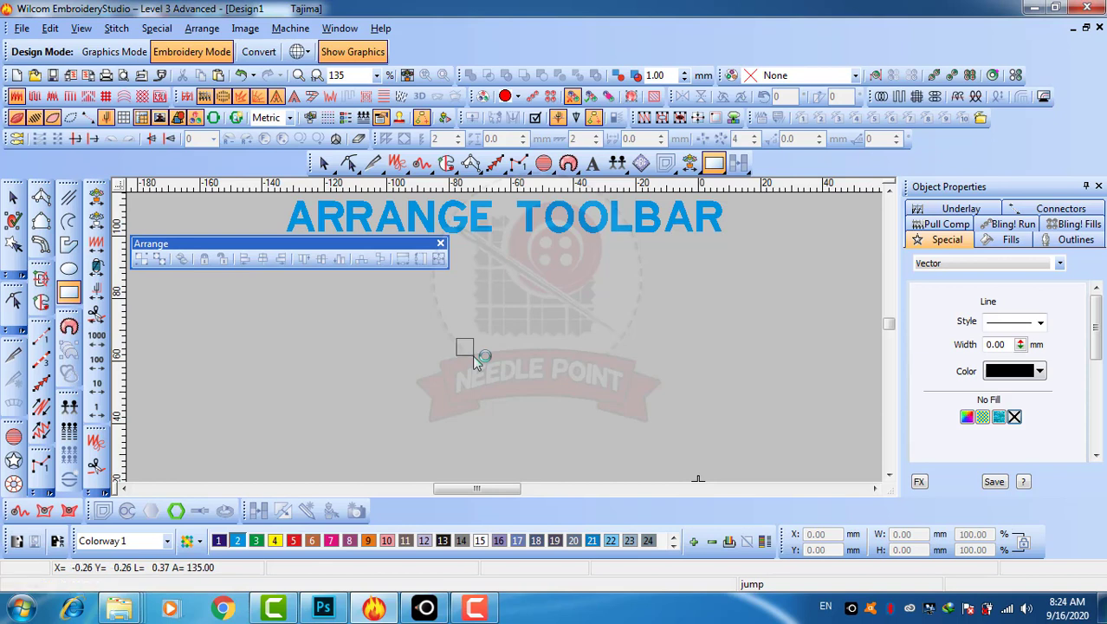
pyautogui.click(14, 198)
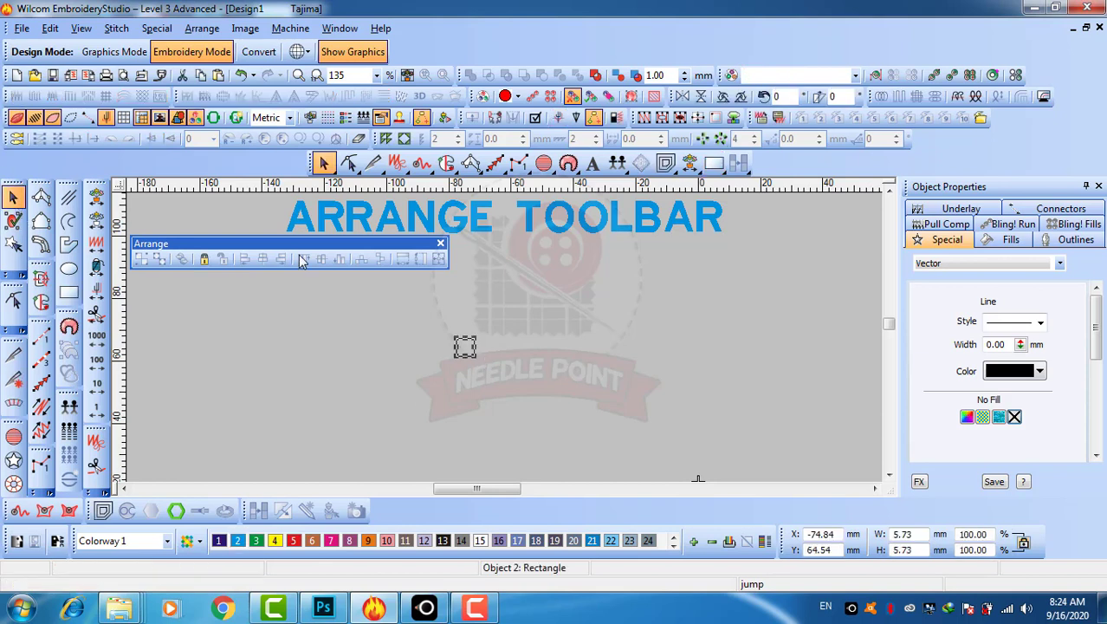
pyautogui.click(741, 96)
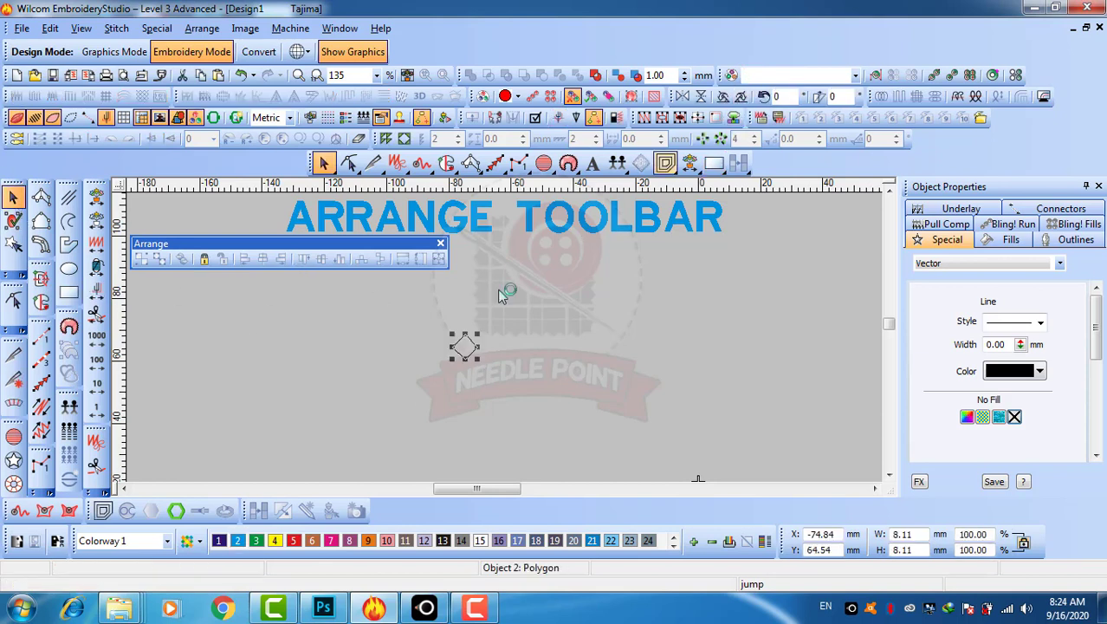
# - Digitize the diamond as a Complex Fill object with satin stitches in color 2
pyautogui.click(41, 302)
pyautogui.click(432, 348)
pyautogui.click(507, 350)
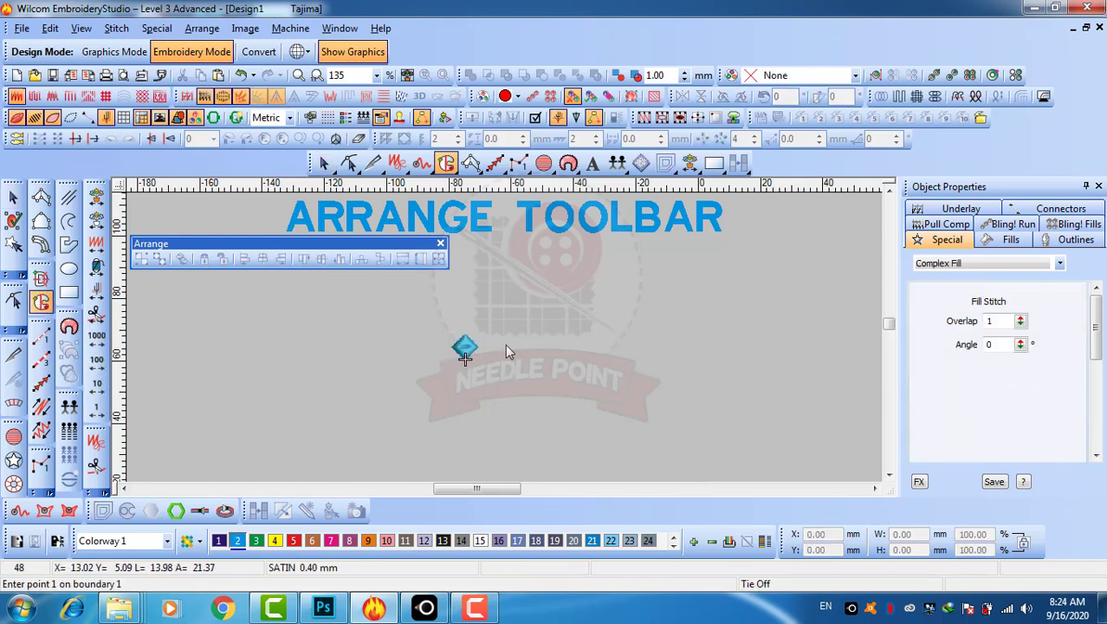
pyautogui.press('Escape')
# - Move the filled diamond below the end of the lettering and duplicate it into an uneven vertical column of four
pyautogui.moveTo(466, 360); pyautogui.dragTo(665, 336)
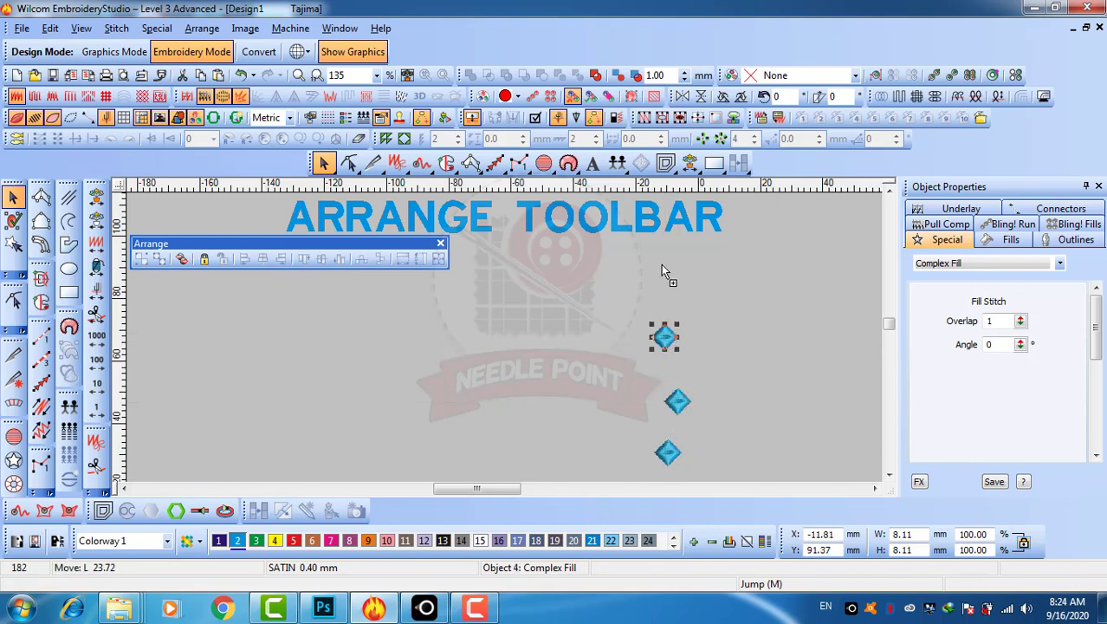
pyautogui.moveTo(661, 266); pyautogui.dragTo(662, 265)
pyautogui.click(577, 322)
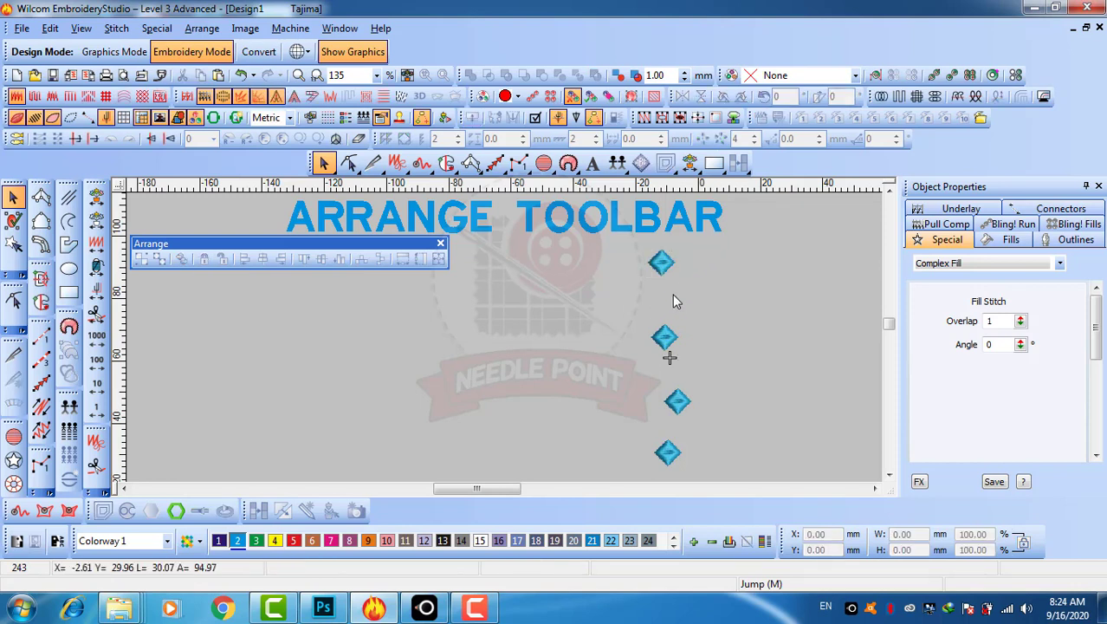
# - Add a vertical guide at about -16 mm, touching the left edge of the top diamond
pyautogui.click(629, 187)
pyautogui.moveTo(631, 189)
pyautogui.mouseDown()
pyautogui.moveTo(655, 191)
pyautogui.moveTo(648, 185)
pyautogui.mouseUp()
pyautogui.click(662, 265)
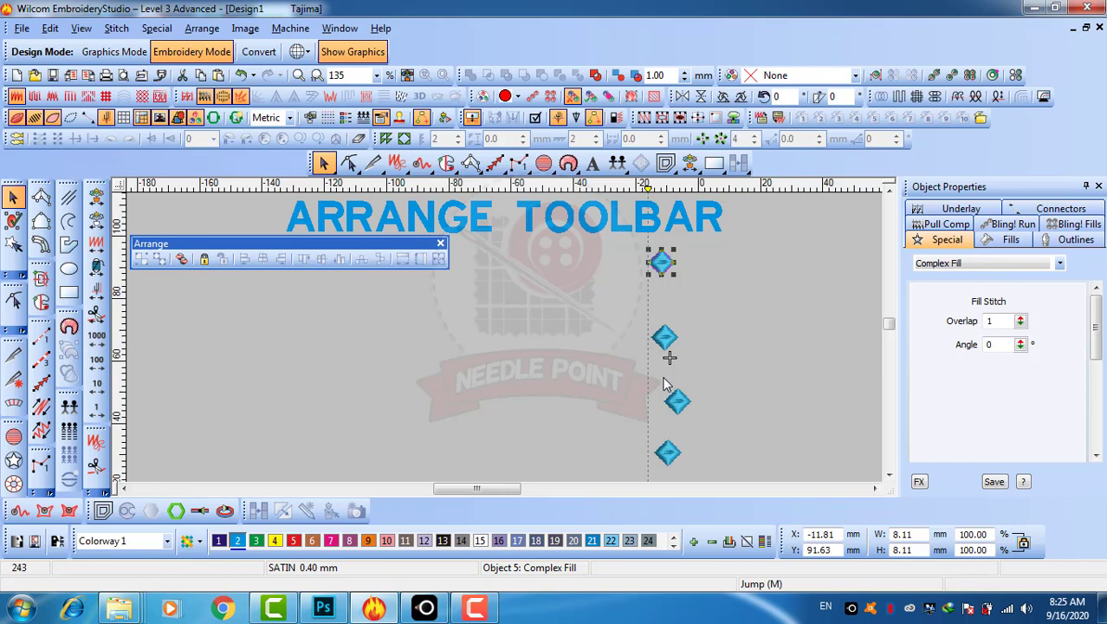
pyautogui.click(617, 386)
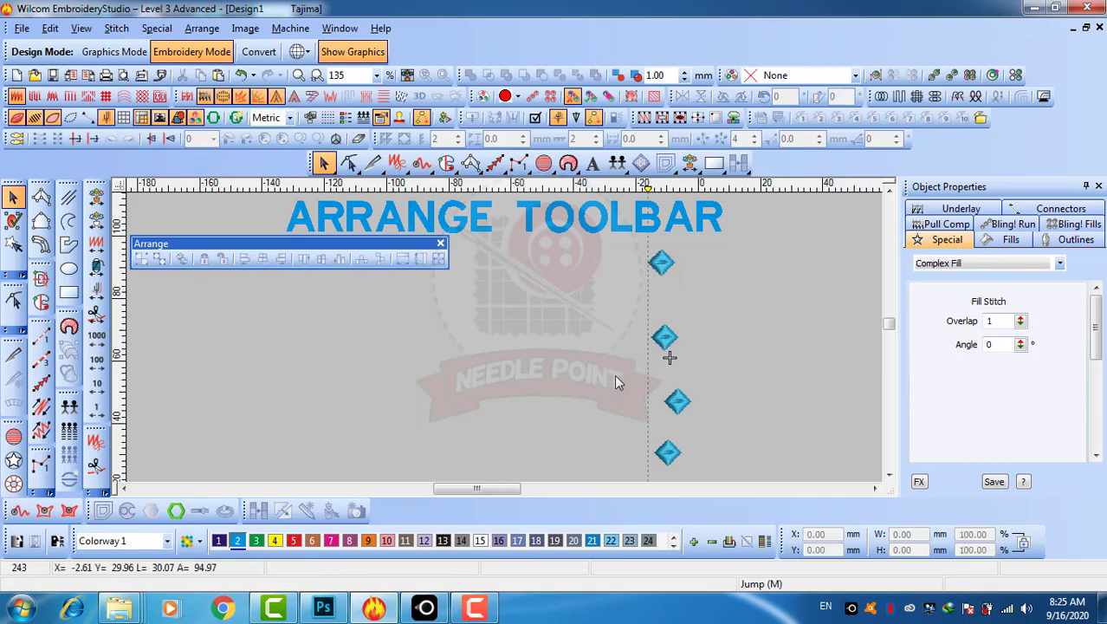
# - Left-align the four diamonds to the top diamond, selecting it last, and undo the alignment
pyautogui.click(671, 460)
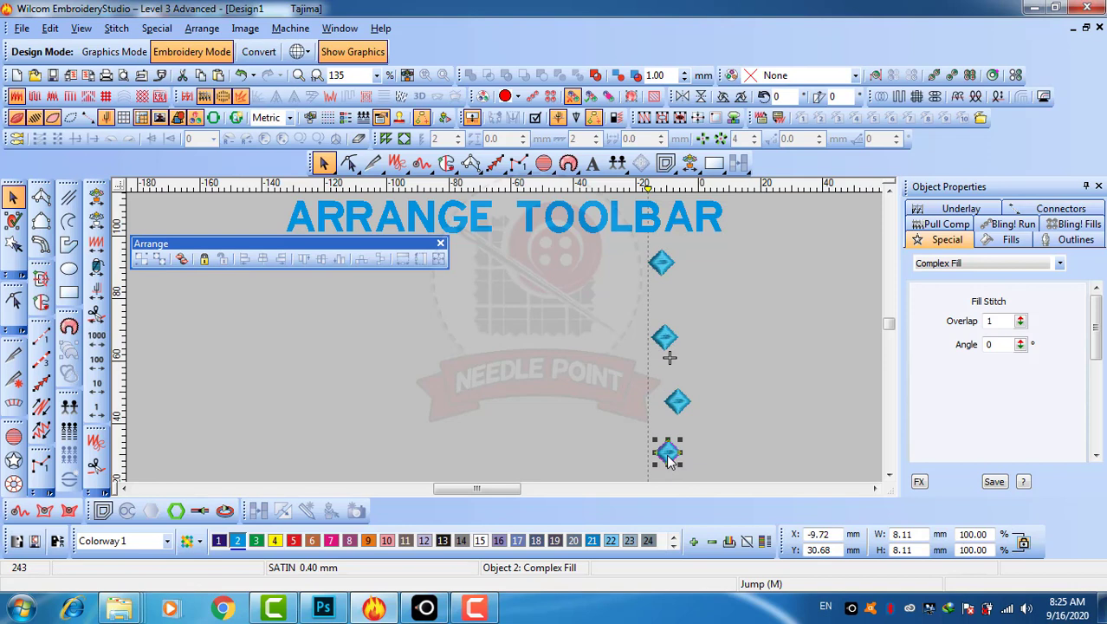
pyautogui.keyDown('ctrl'); pyautogui.click(678, 403); pyautogui.keyUp('ctrl')
pyautogui.keyDown('ctrl'); pyautogui.click(666, 340); pyautogui.keyUp('ctrl')
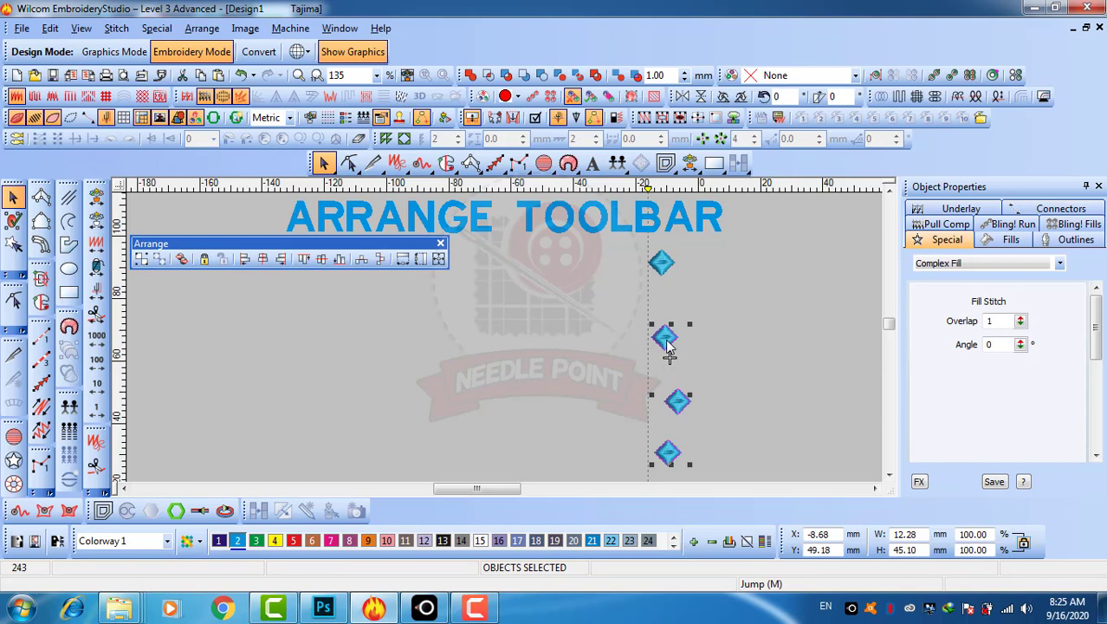
pyautogui.keyDown('ctrl'); pyautogui.click(662, 264); pyautogui.keyUp('ctrl')
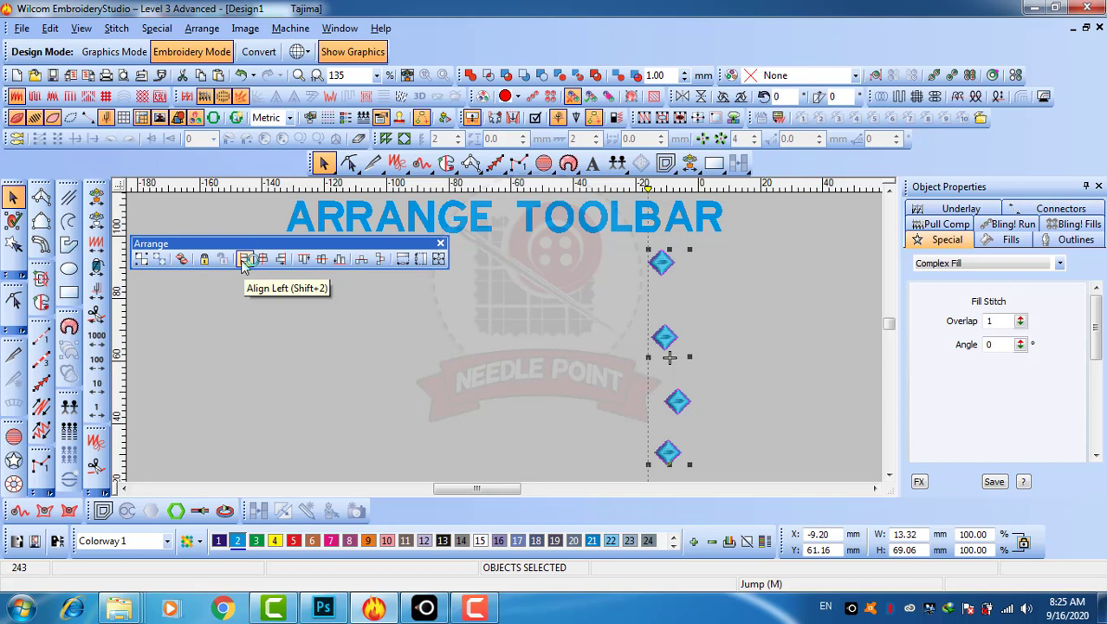
pyautogui.click(245, 261)
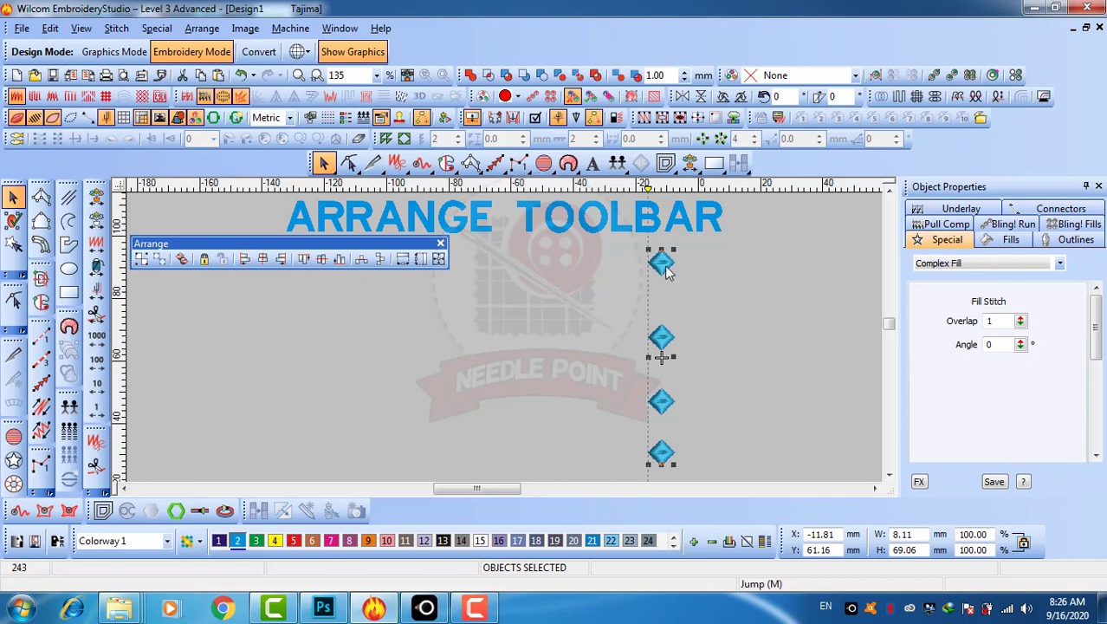
pyautogui.click(610, 285)
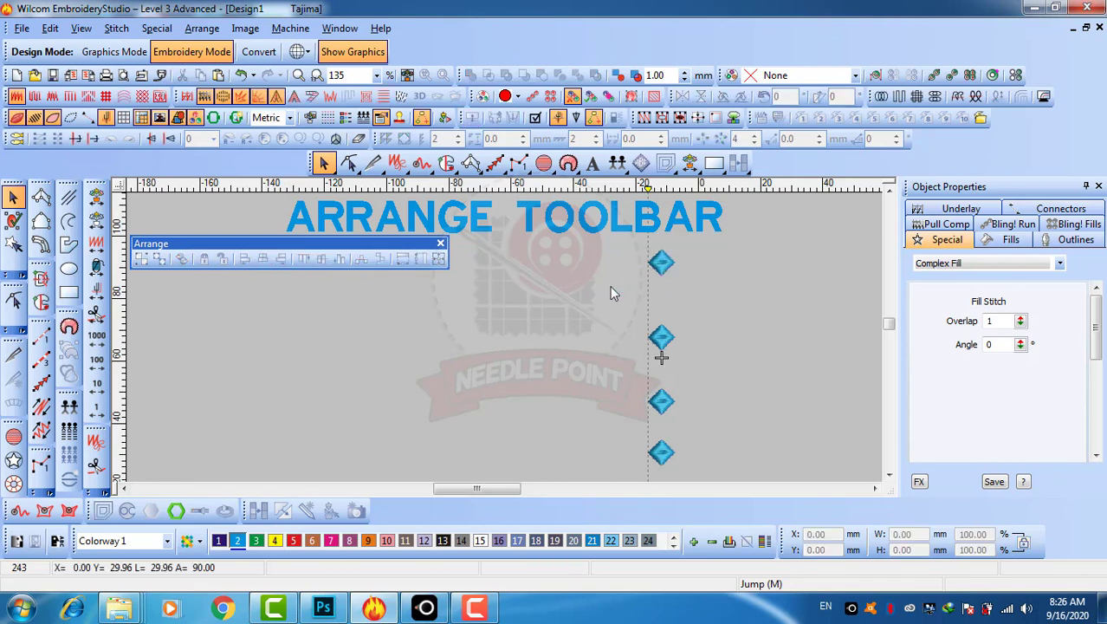
pyautogui.hotkey('ctrl', 'z')
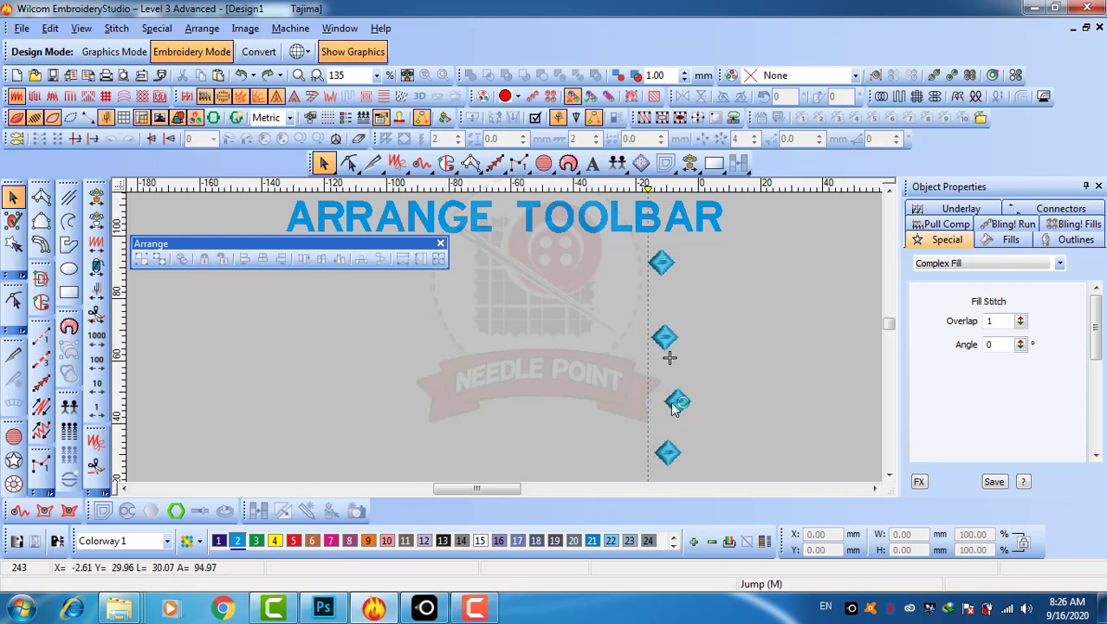
# - Try left-aligning all four diamonds to the third one from the top, with the guide moved to its left edge, and undo the alignment
pyautogui.moveTo(647, 188); pyautogui.dragTo(667, 196)
pyautogui.click(662, 262)
pyautogui.keyDown('ctrl'); pyautogui.click(665, 337); pyautogui.keyUp('ctrl')
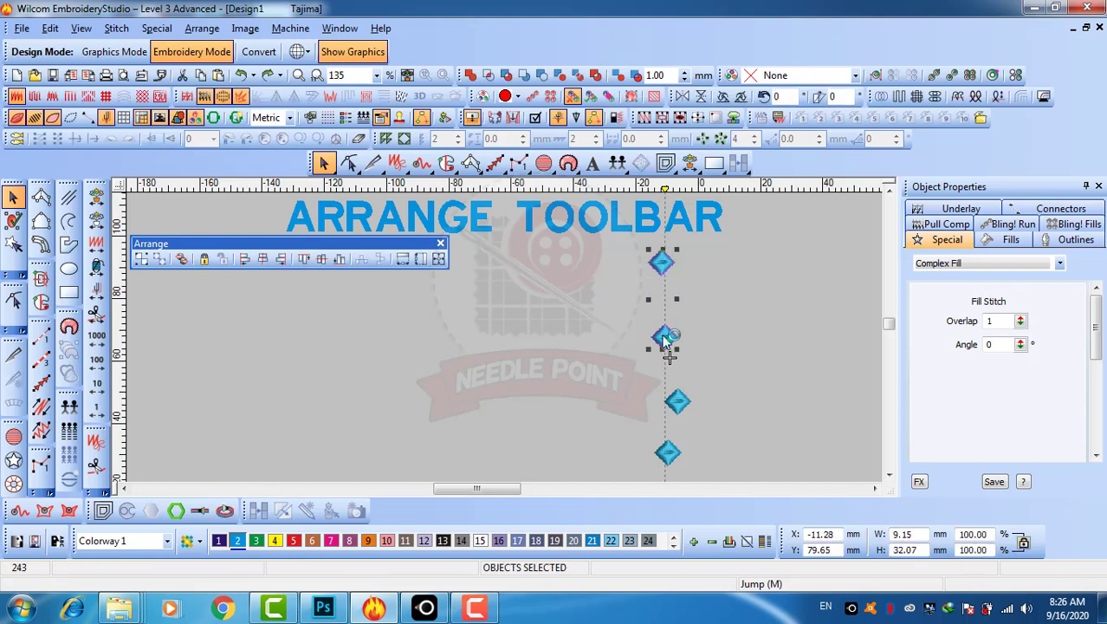
pyautogui.keyDown('ctrl'); pyautogui.click(669, 465); pyautogui.keyUp('ctrl')
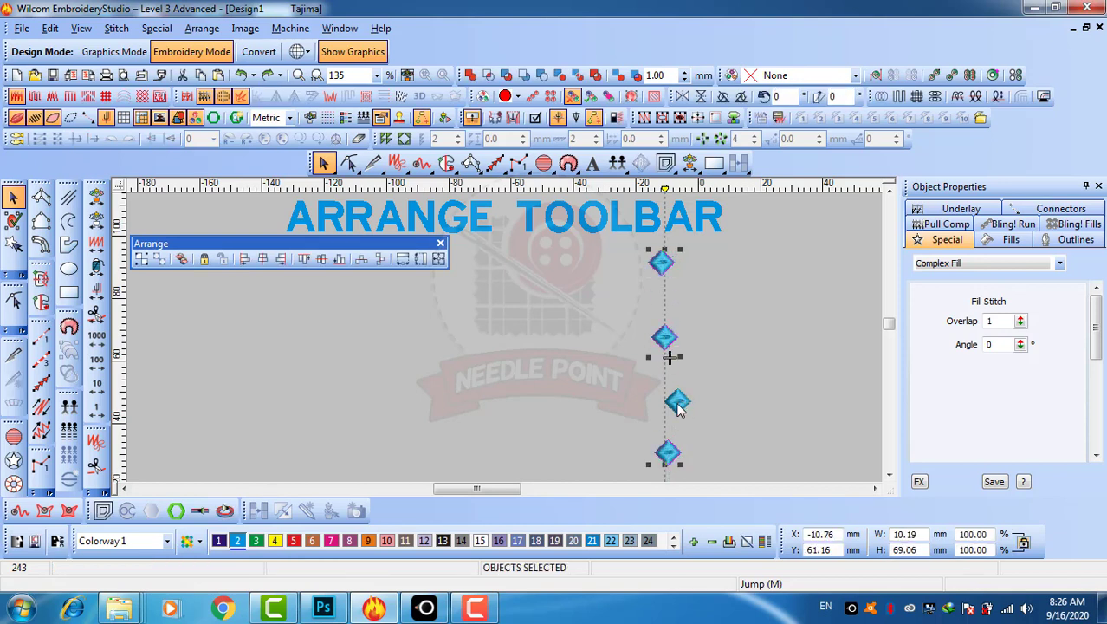
pyautogui.keyDown('ctrl'); pyautogui.click(678, 409); pyautogui.keyUp('ctrl')
pyautogui.click(245, 259)
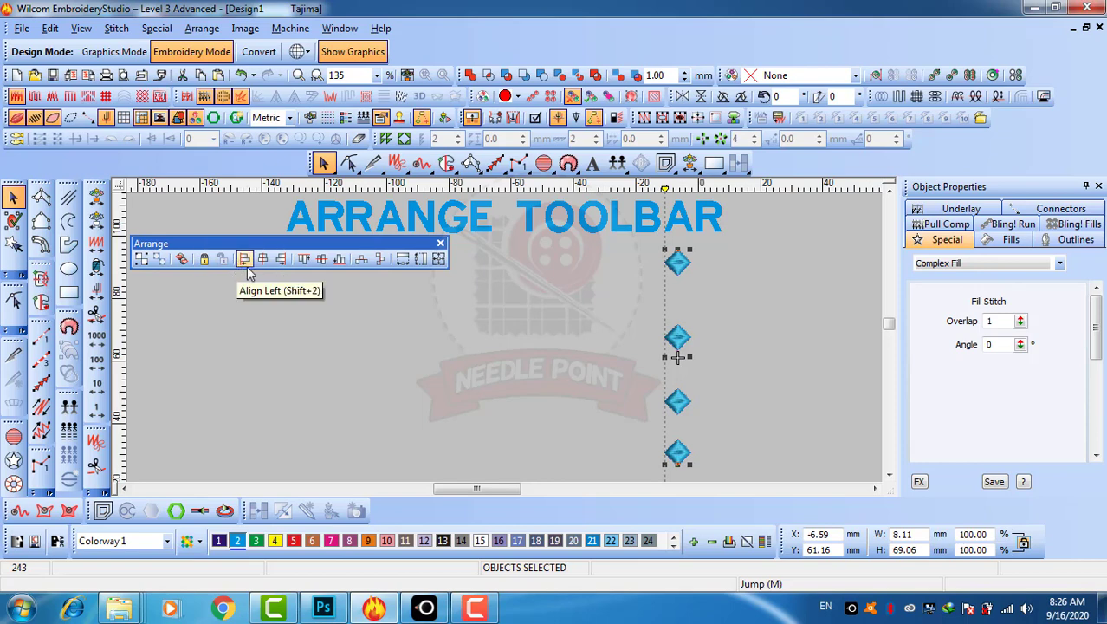
pyautogui.click(548, 354)
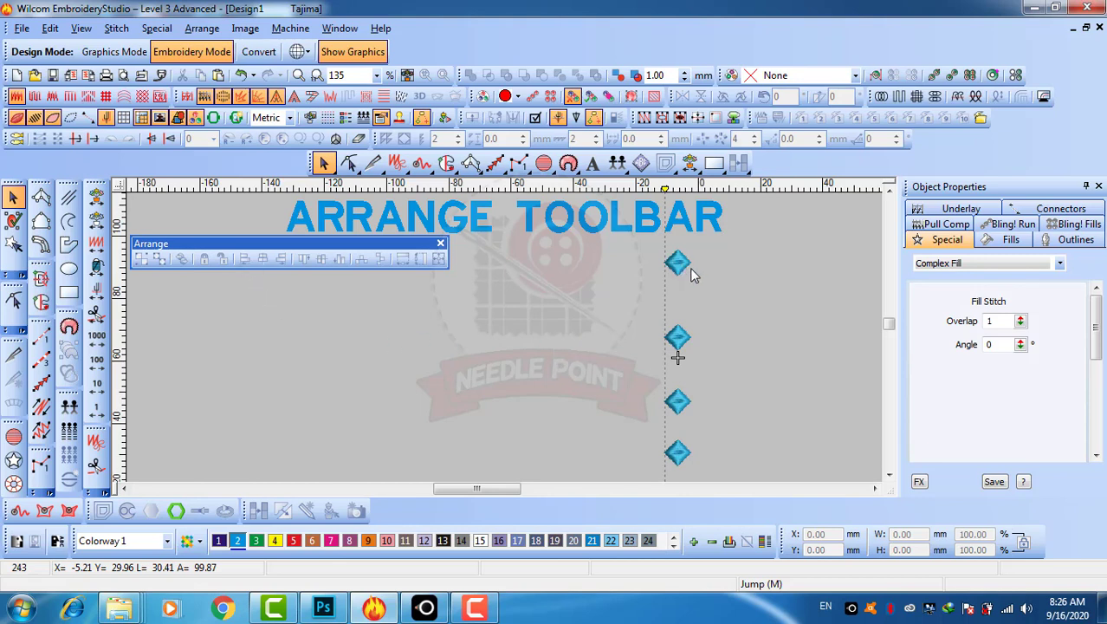
pyautogui.hotkey('ctrl', 'z')
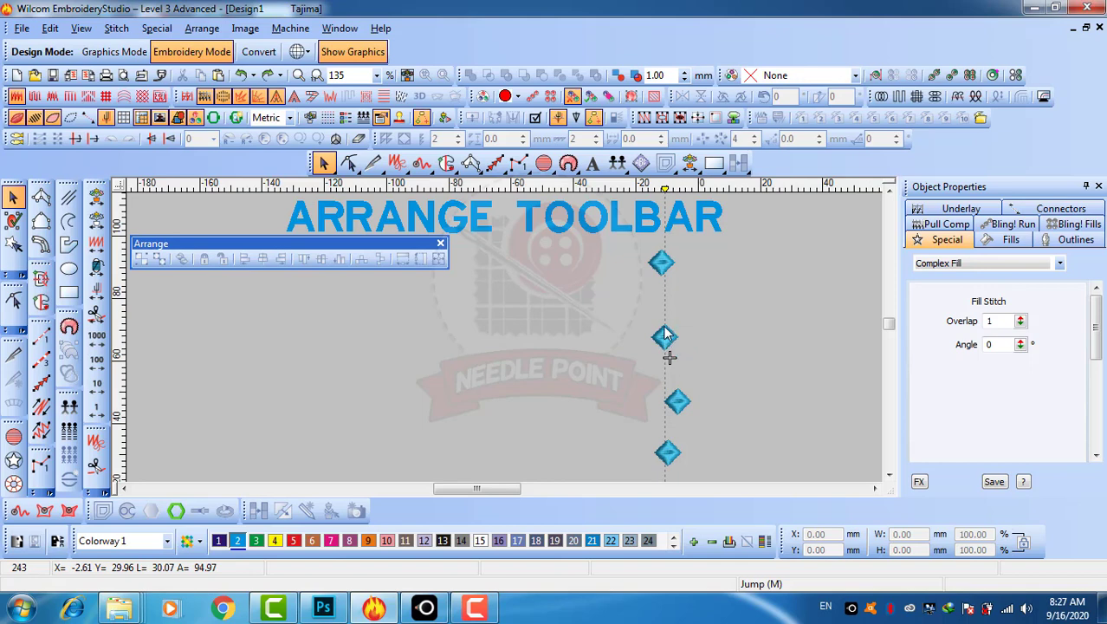
# - Position the vertical guide exactly through the center of the second diamond from the top
pyautogui.scroll(3, 671, 330)
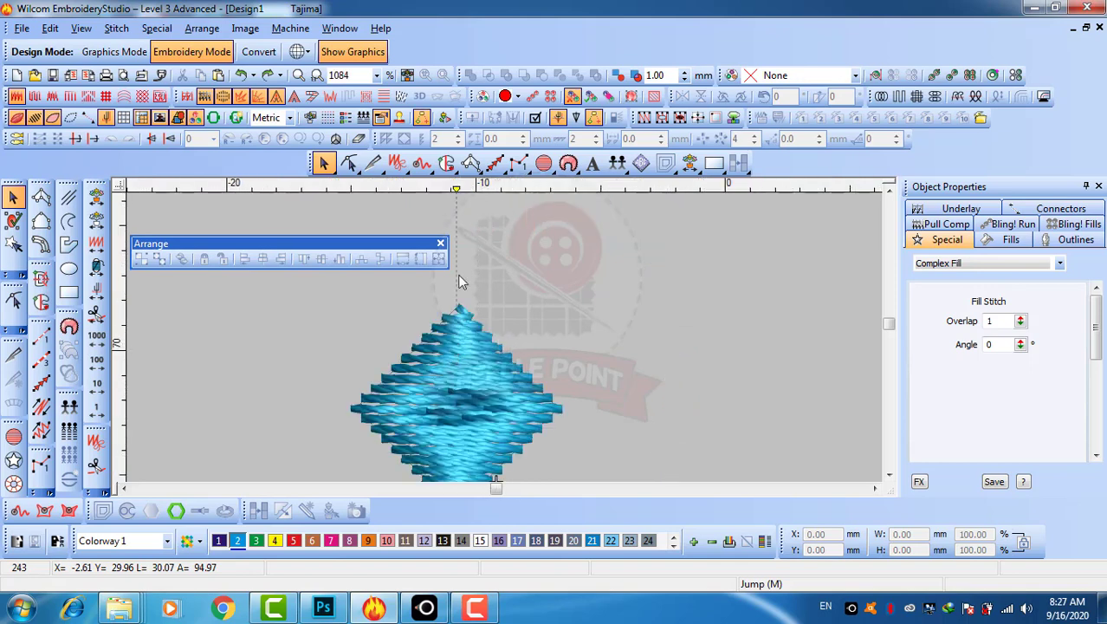
pyautogui.click(459, 188)
pyautogui.scroll(-3, 503, 342)
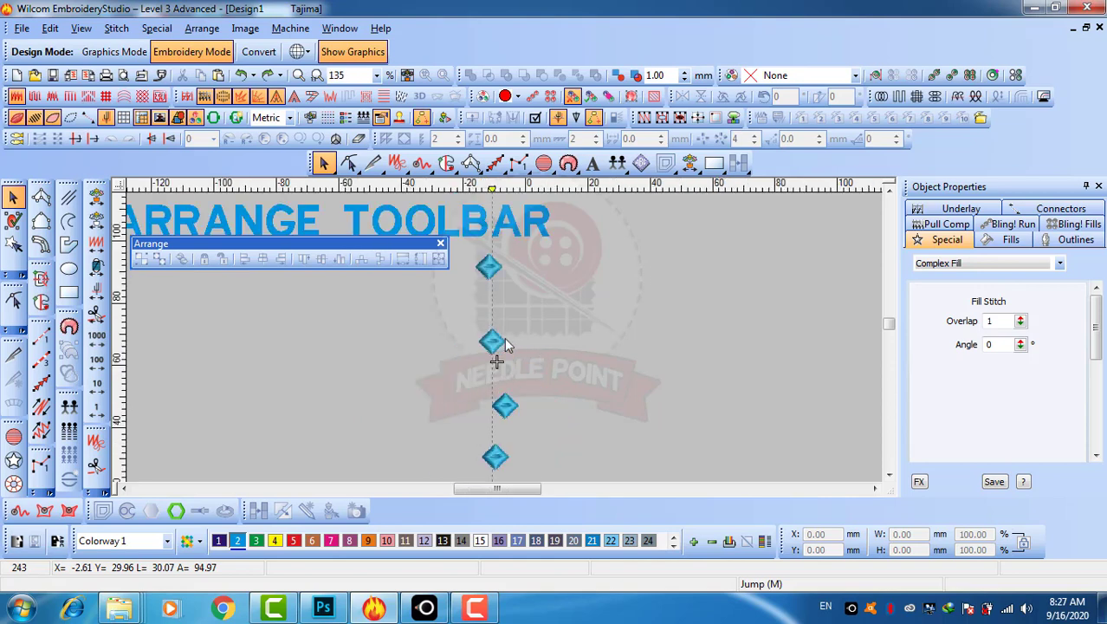
# - Align the centers of all four diamonds to the second diamond, selecting it last, and undo the alignment
pyautogui.click(488, 269)
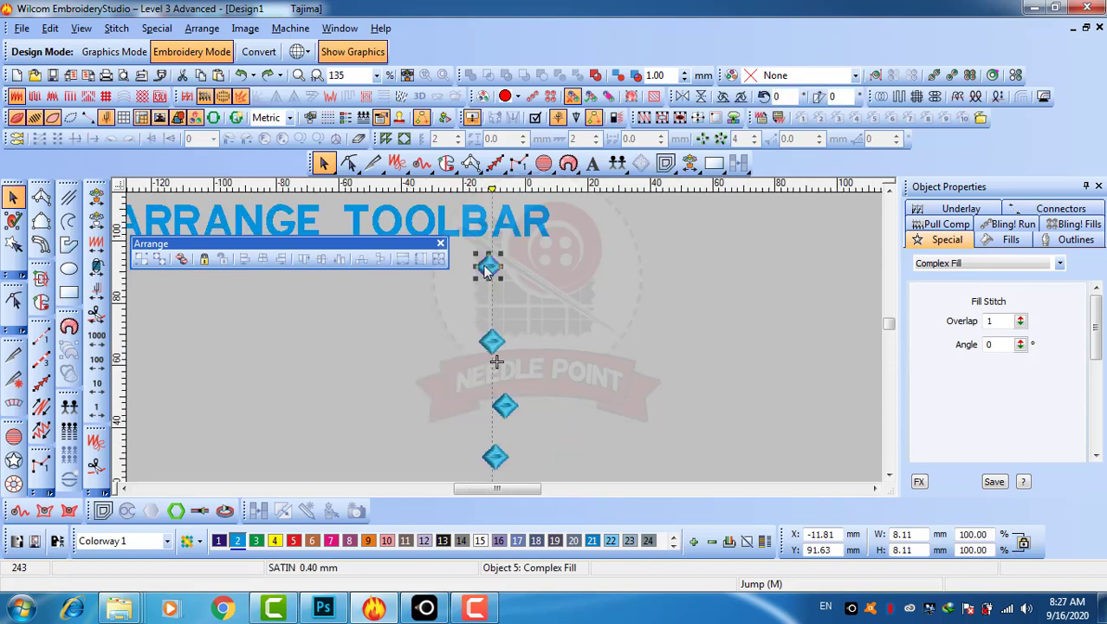
pyautogui.keyDown('ctrl'); pyautogui.click(503, 406); pyautogui.keyUp('ctrl')
pyautogui.keyDown('ctrl'); pyautogui.click(493, 454); pyautogui.keyUp('ctrl')
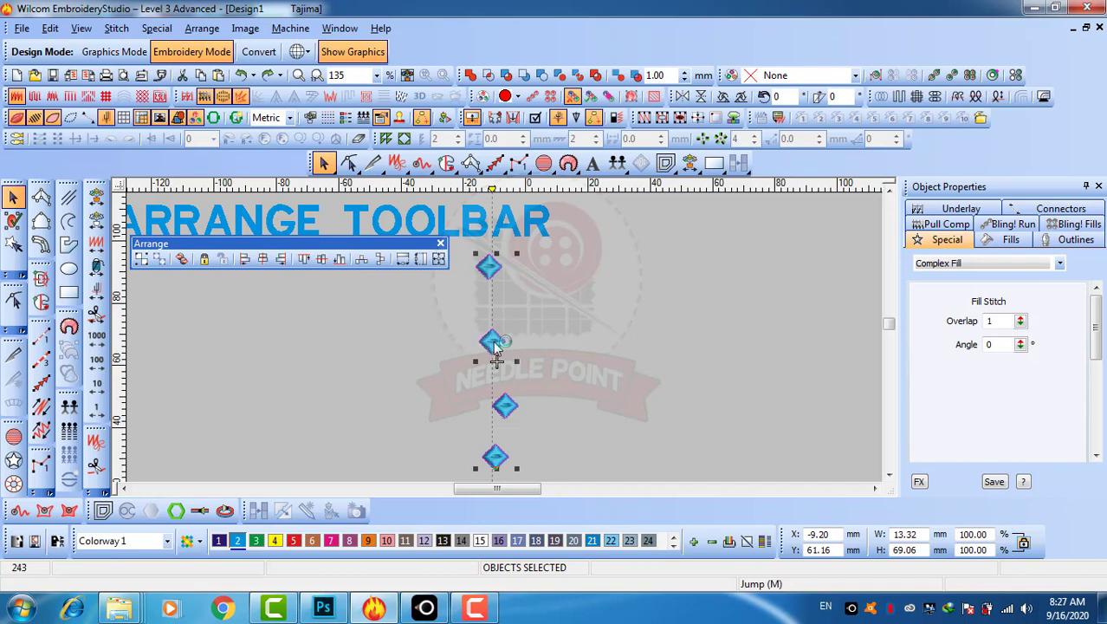
pyautogui.click(263, 259)
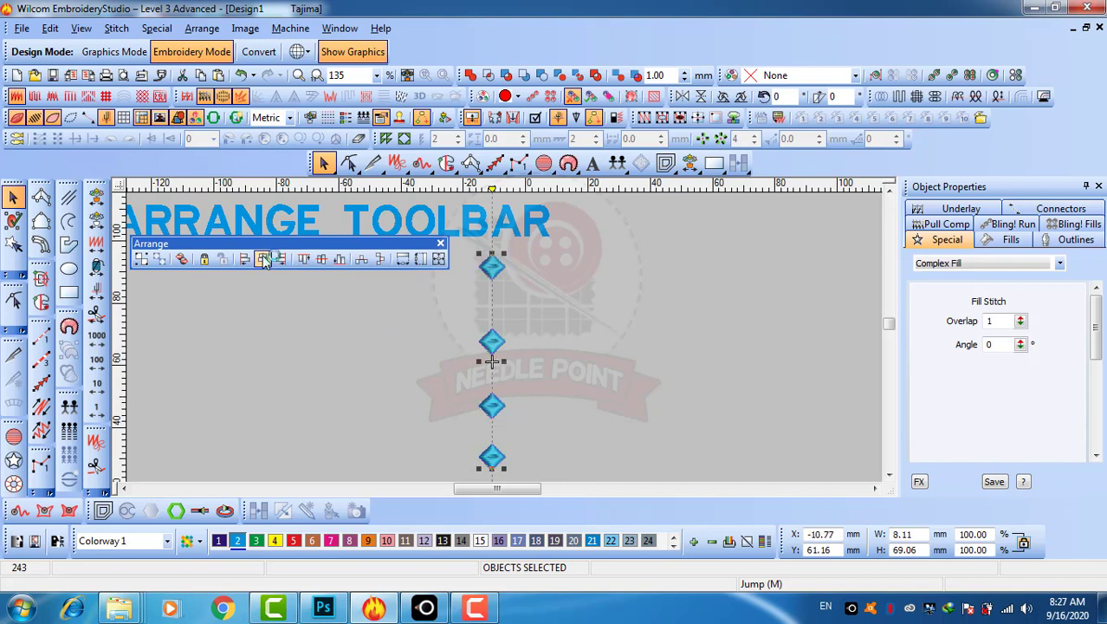
pyautogui.hotkey('ctrl', 'z')
pyautogui.click(662, 346)
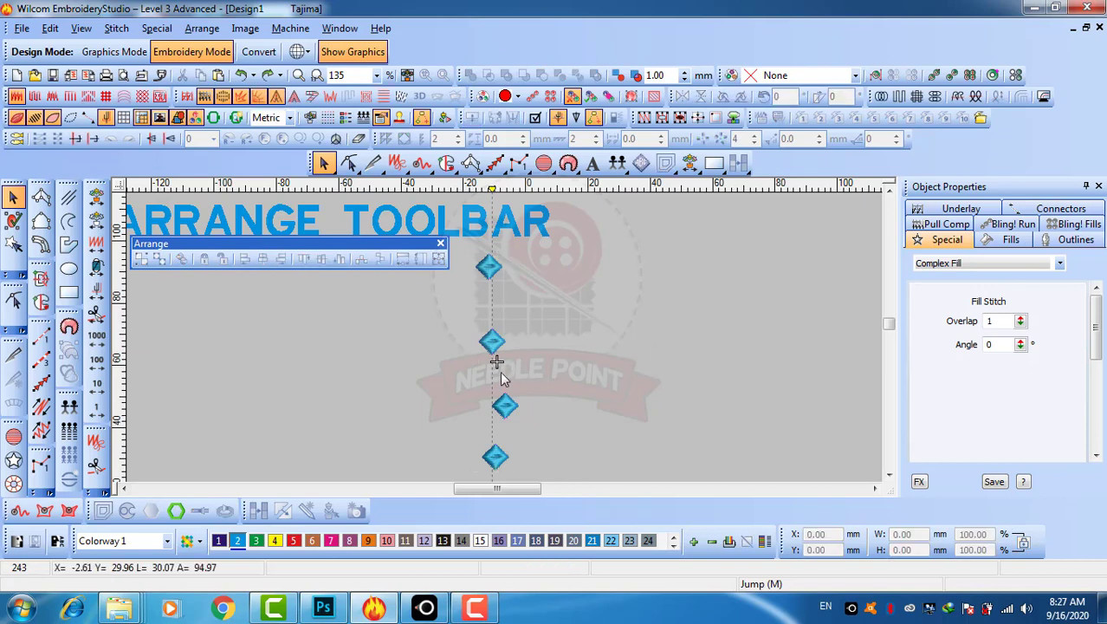
# - Move the vertical guide to the center of the third diamond from the top
pyautogui.scroll(4, 509, 408)
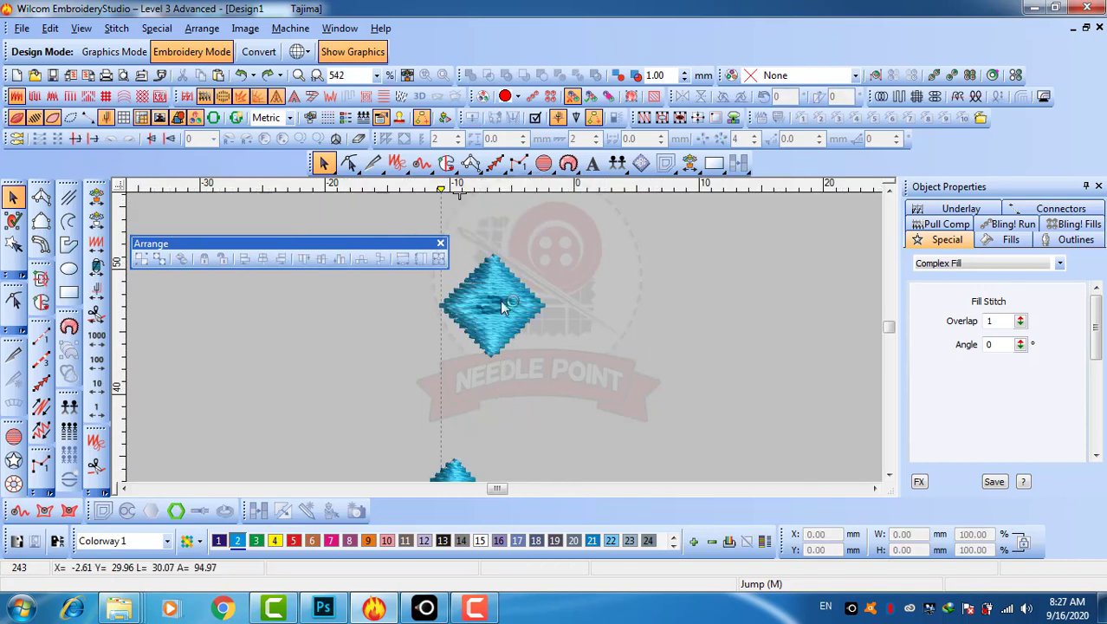
pyautogui.moveTo(441, 189); pyautogui.dragTo(492, 189)
pyautogui.scroll(-4, 507, 343)
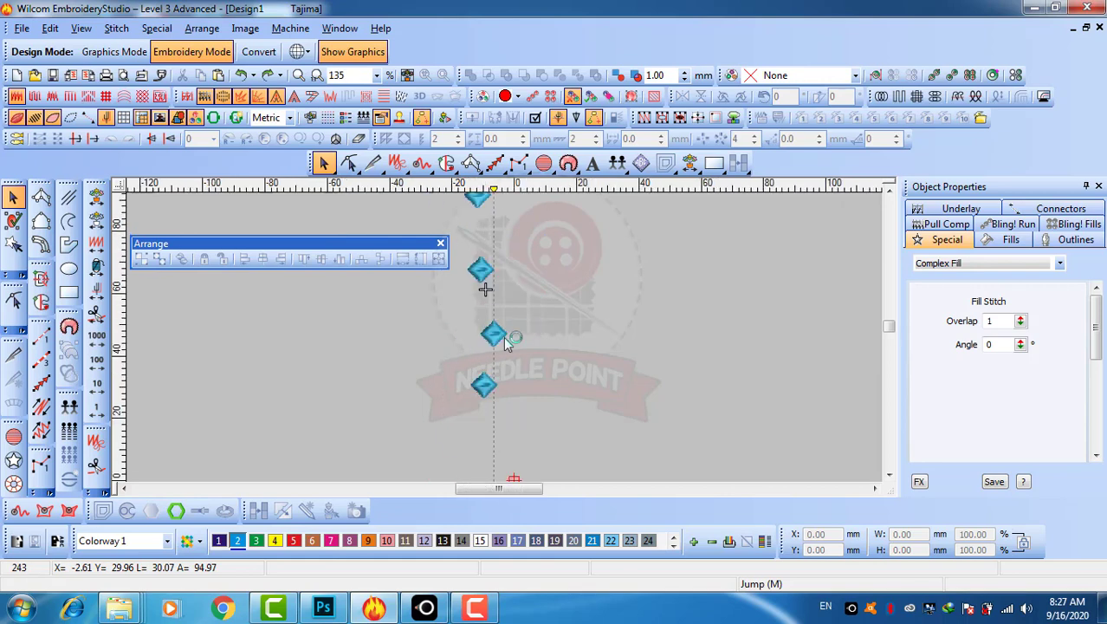
# - Align the centers of all four diamonds in a vertical line on the third diamond, selecting that one last
pyautogui.click(487, 384)
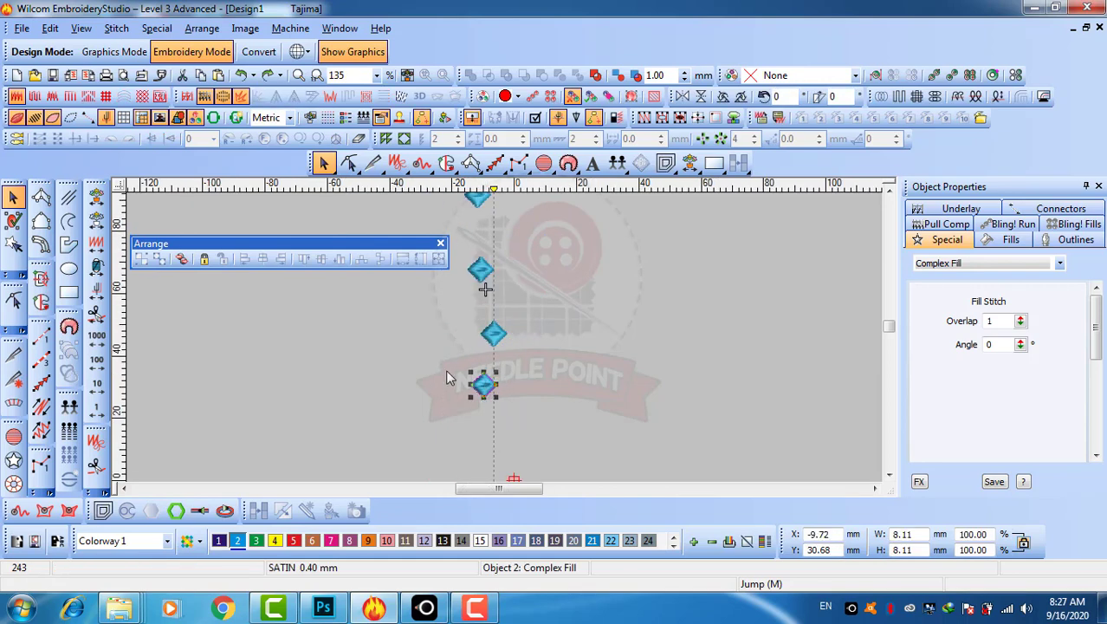
pyautogui.keyDown('ctrl'); pyautogui.click(484, 271); pyautogui.keyUp('ctrl')
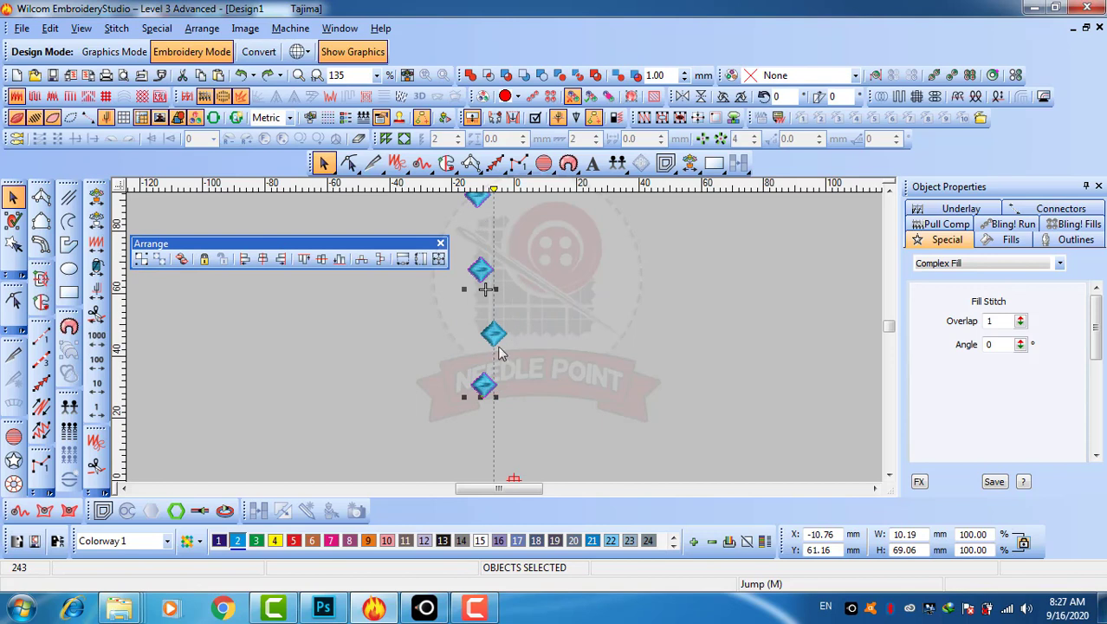
pyautogui.keyDown('ctrl'); pyautogui.click(497, 338); pyautogui.keyUp('ctrl')
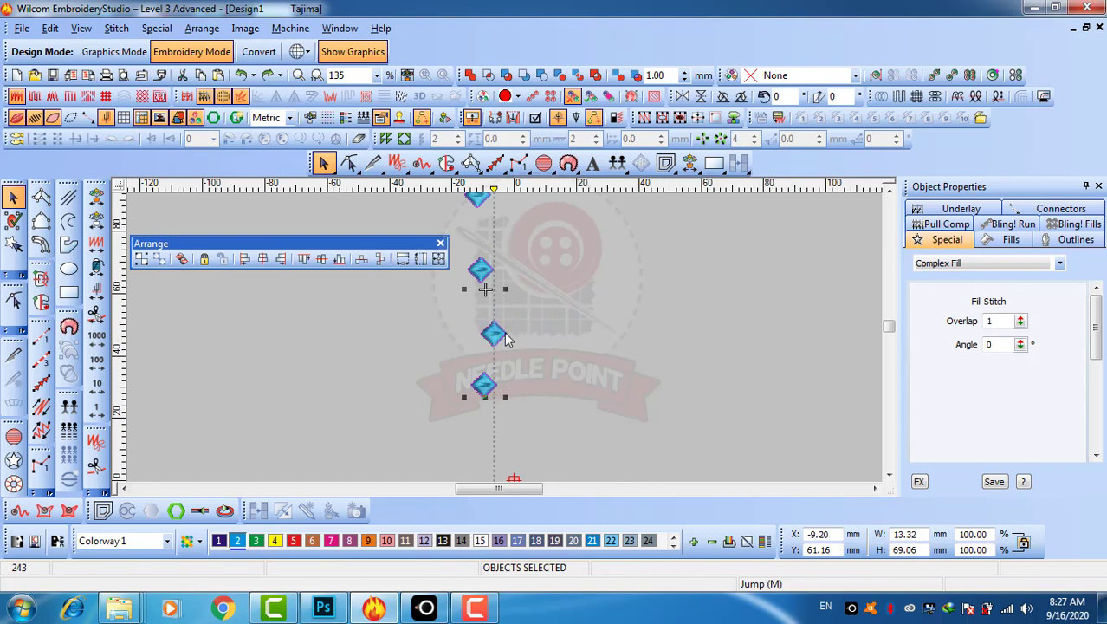
pyautogui.click(263, 259)
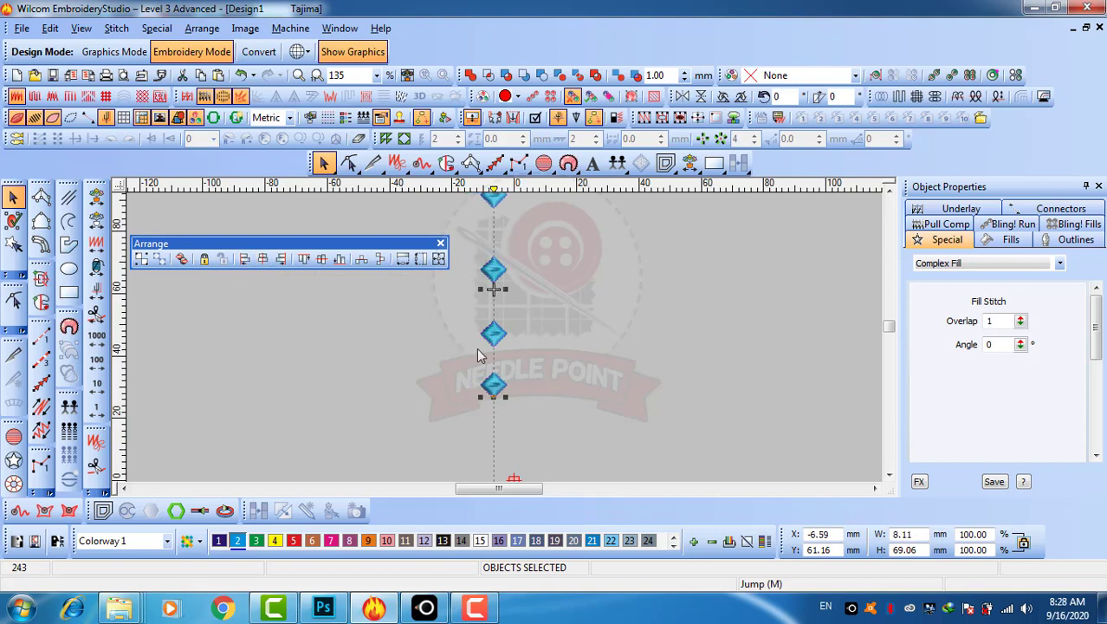
# - Deselect the diamonds, review their aligned column, and undo the last center alignment
pyautogui.click(538, 340)
pyautogui.scroll(-1, 496, 327)
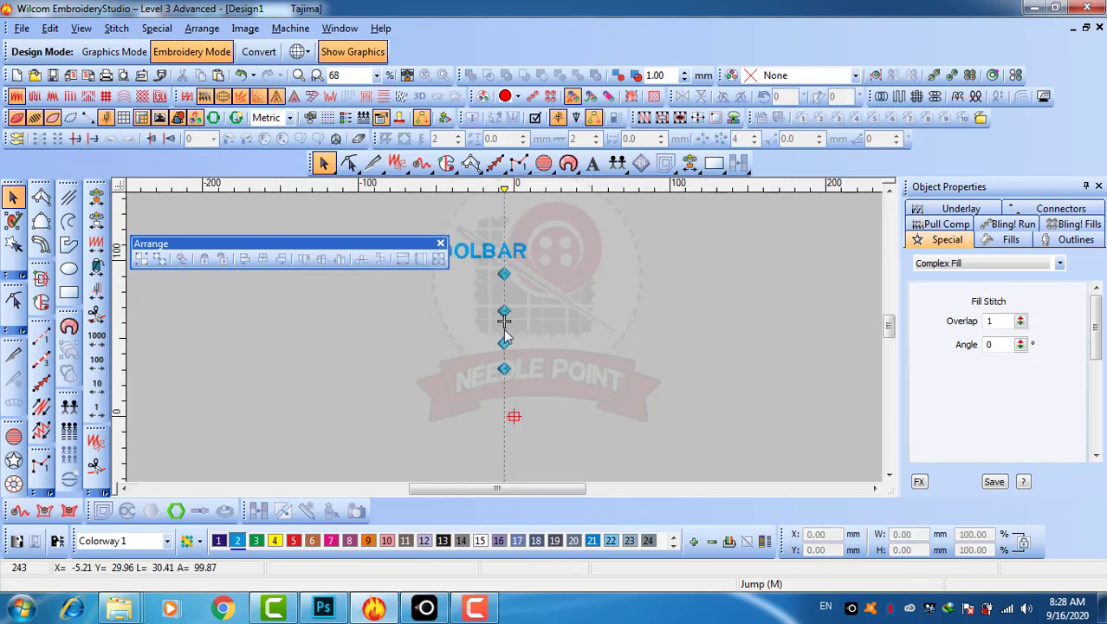
pyautogui.scroll(1, 505, 321)
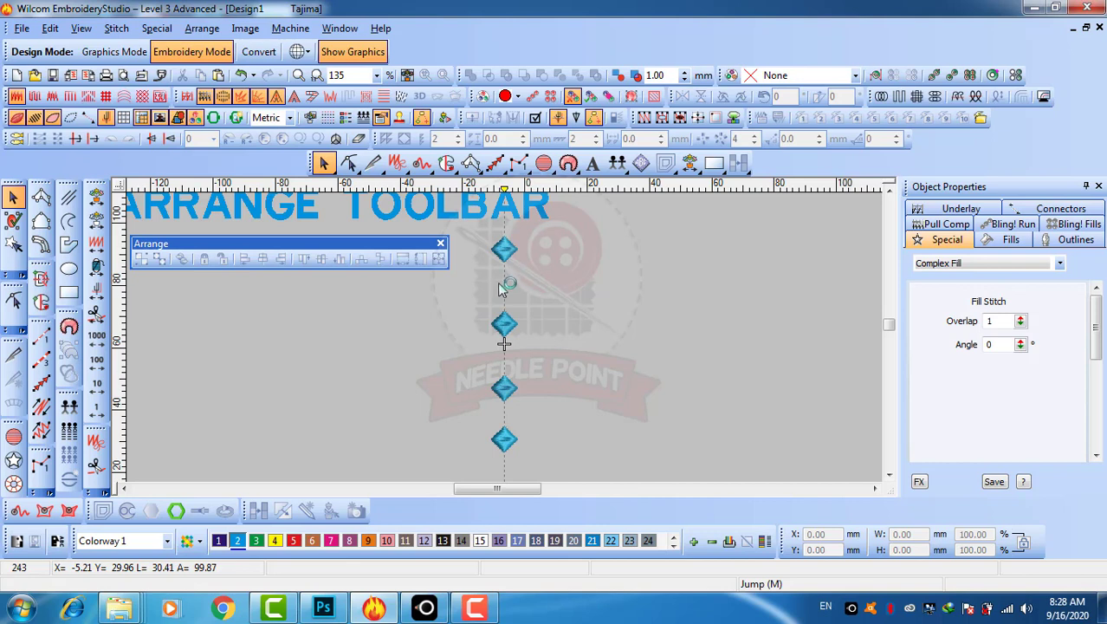
pyautogui.hotkey('ctrl', 'z')
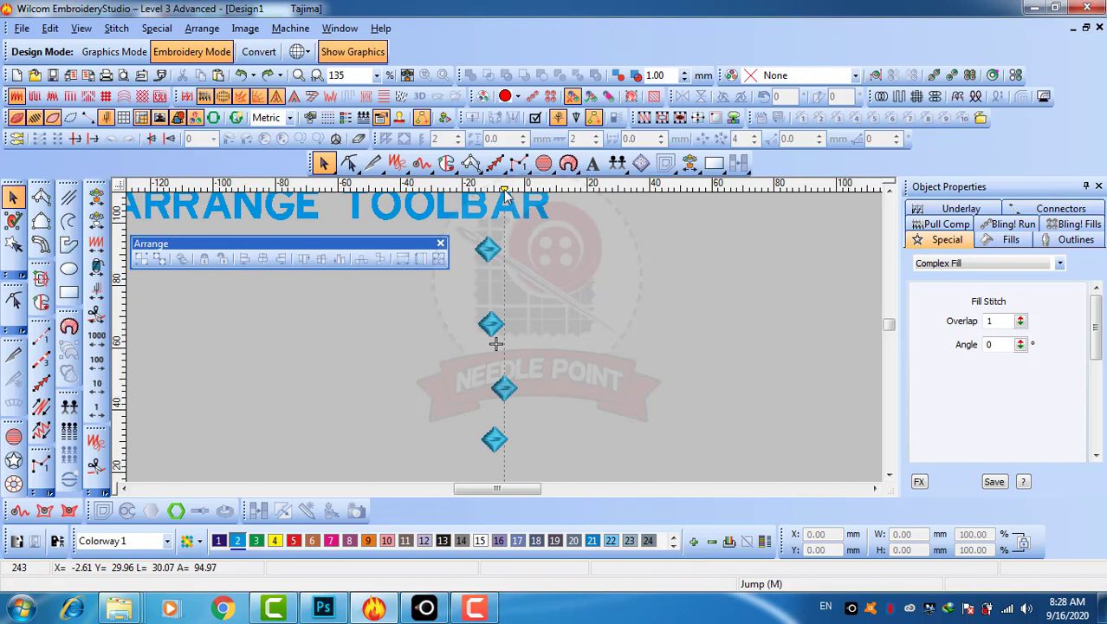
# - Move the vertical guide to the third diamond's right edge and align all four diamonds' right edges to that diamond, selecting it last
pyautogui.moveTo(507, 191); pyautogui.dragTo(519, 188)
pyautogui.click(489, 250)
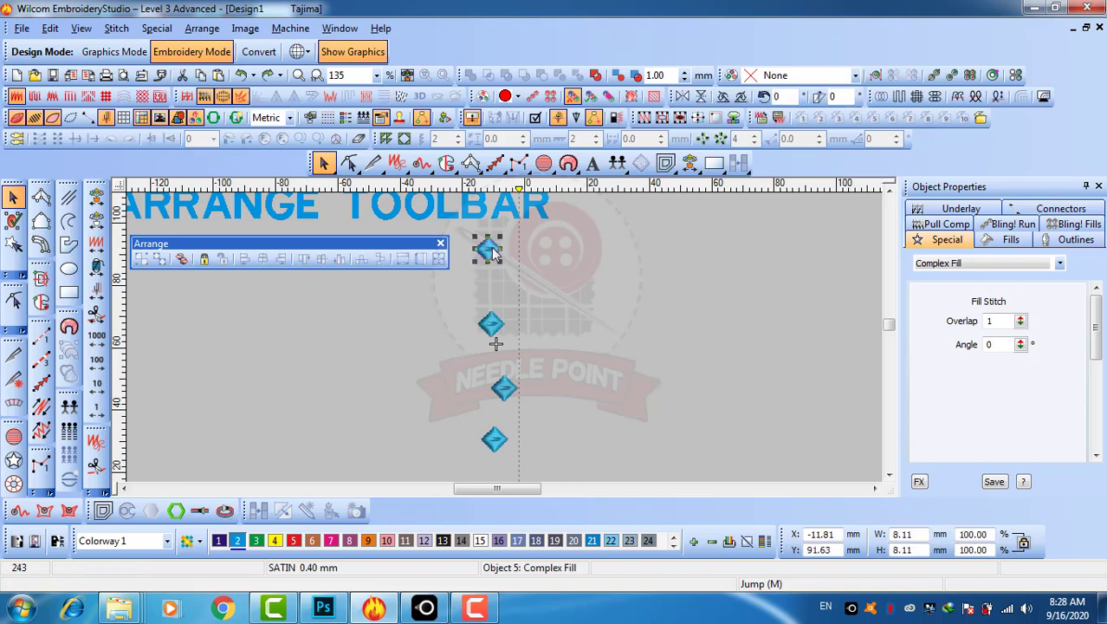
pyautogui.keyDown('ctrl'); pyautogui.click(491, 325); pyautogui.keyUp('ctrl')
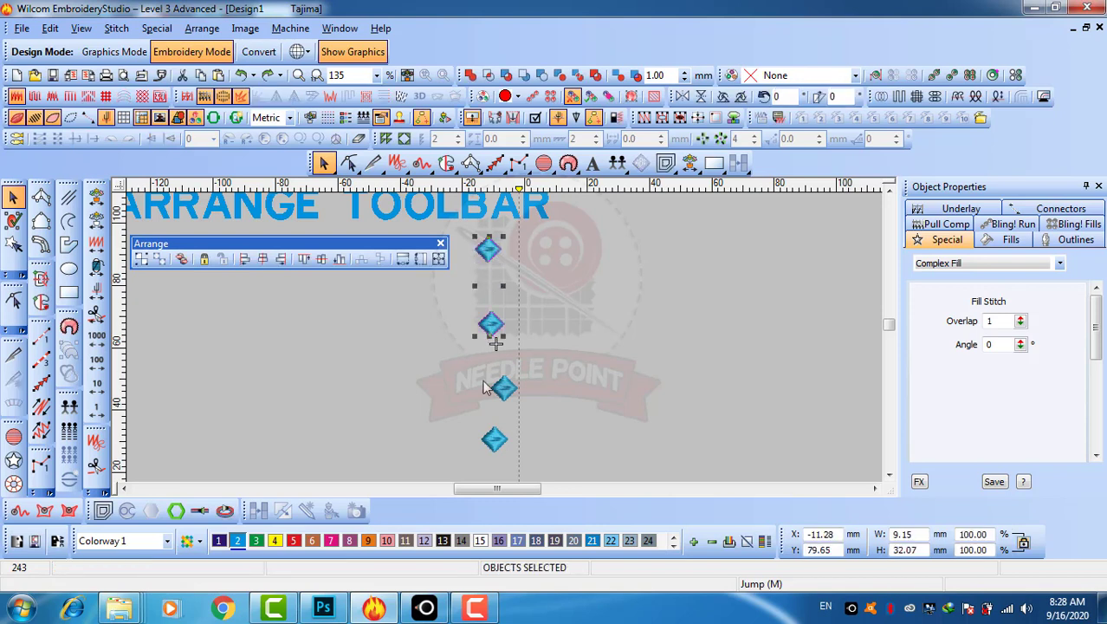
pyautogui.keyDown('ctrl'); pyautogui.click(491, 437); pyautogui.keyUp('ctrl')
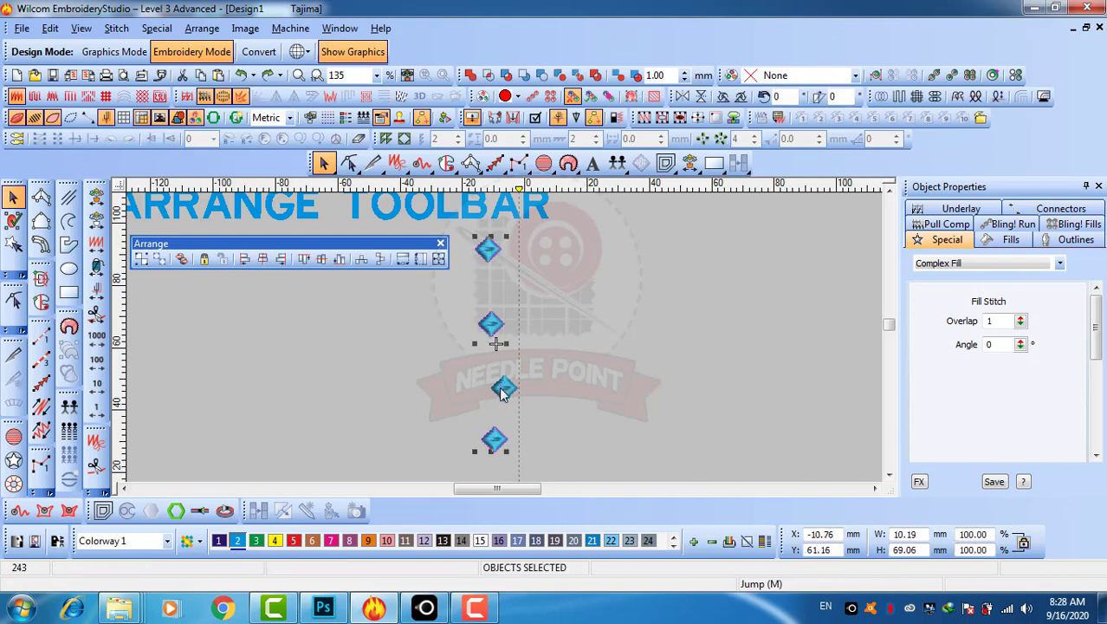
pyautogui.keyDown('ctrl'); pyautogui.click(503, 390); pyautogui.keyUp('ctrl')
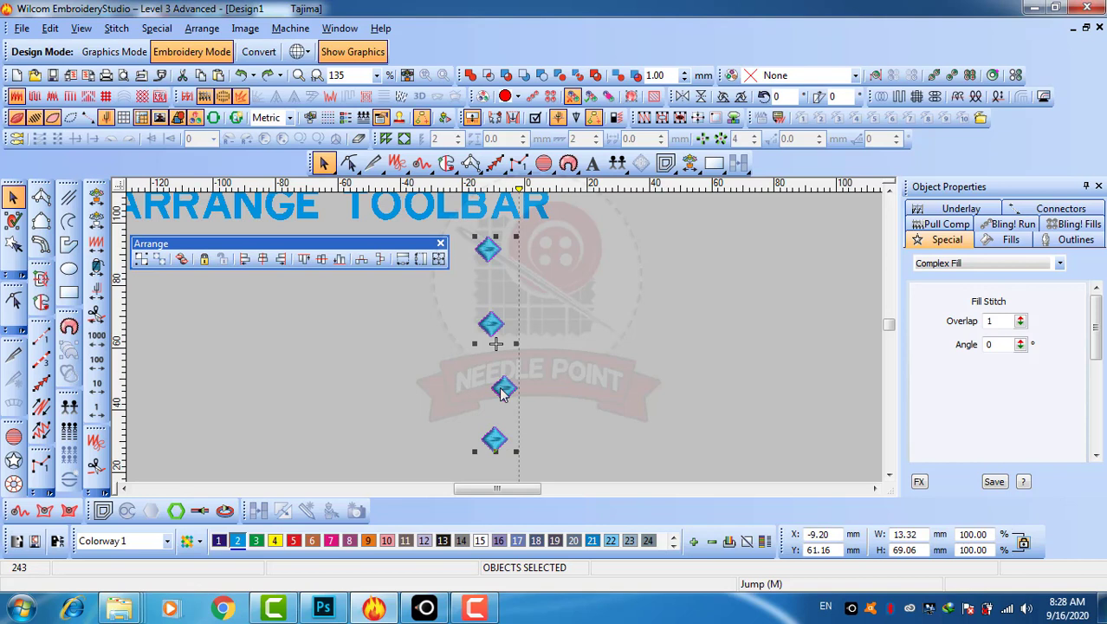
pyautogui.click(281, 260)
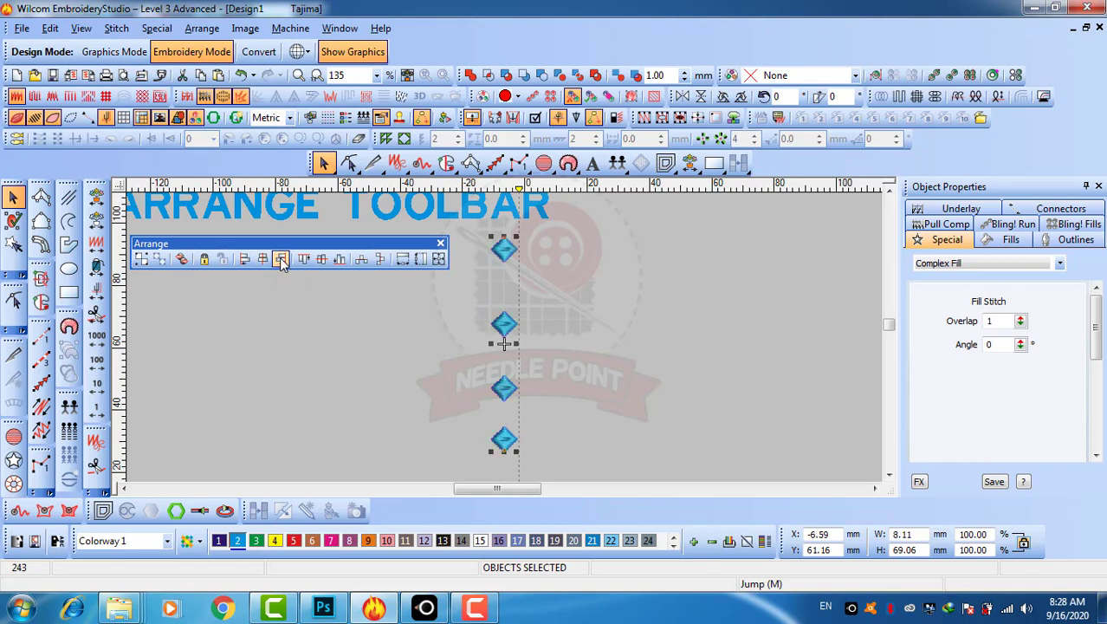
pyautogui.click(613, 344)
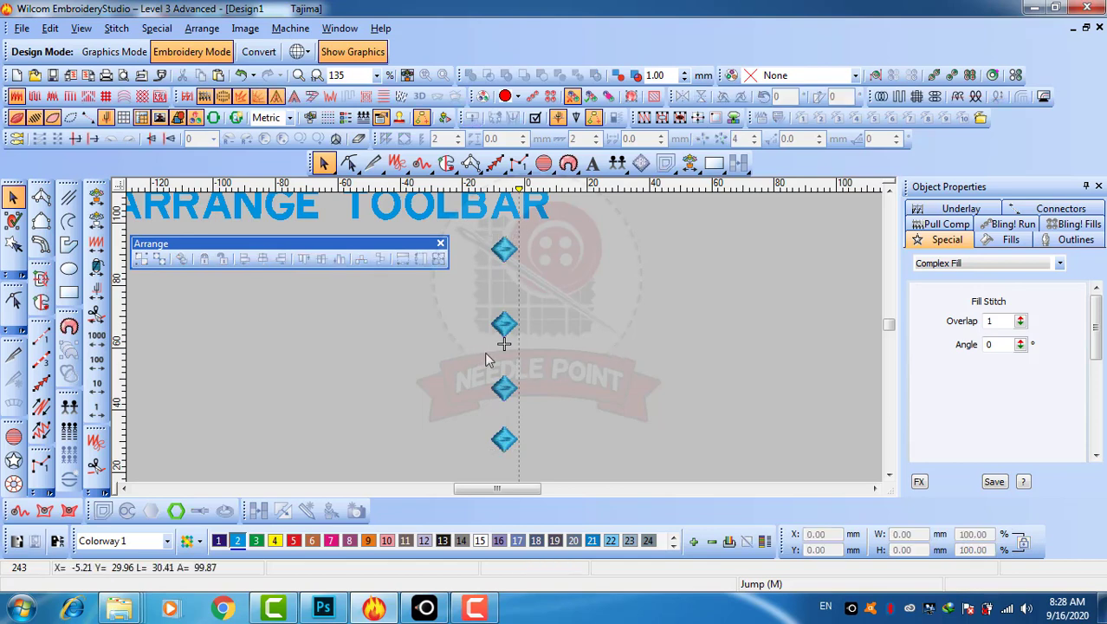
# - Move the four aligned diamonds as a group well to the left of the vertical guide
pyautogui.moveTo(473, 460); pyautogui.dragTo(332, 382)
pyautogui.click(507, 279)
pyautogui.hotkey('ctrl', 'a')
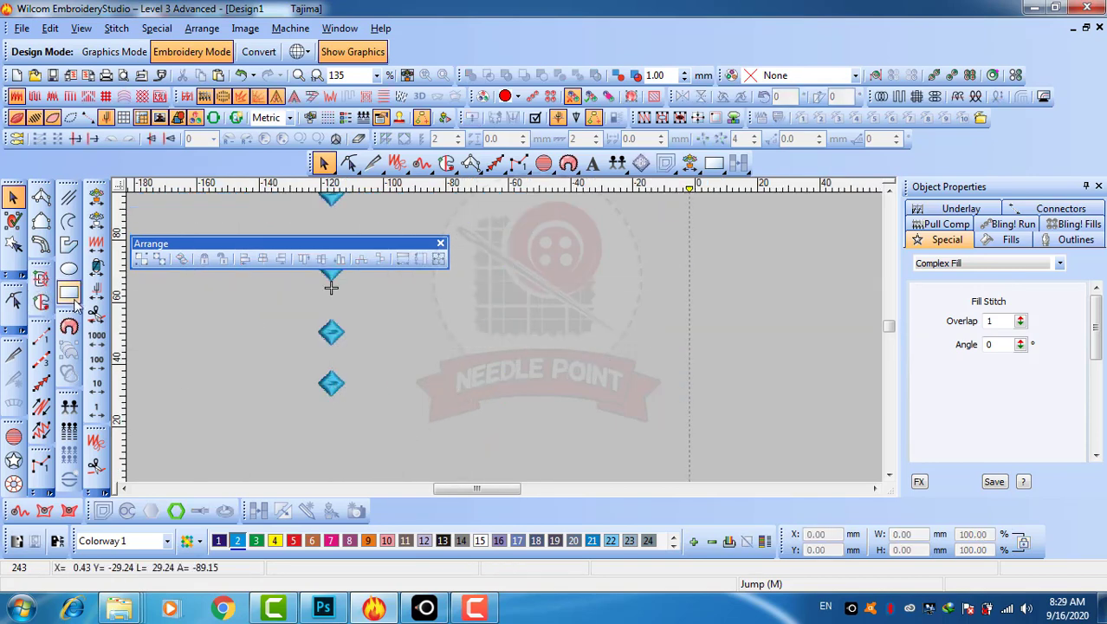
# - Draw a vector rectangle about 11.5 mm wide and 2.9 mm high to the right of the lower diamonds and select it
pyautogui.click(68, 293)
pyautogui.click(394, 359)
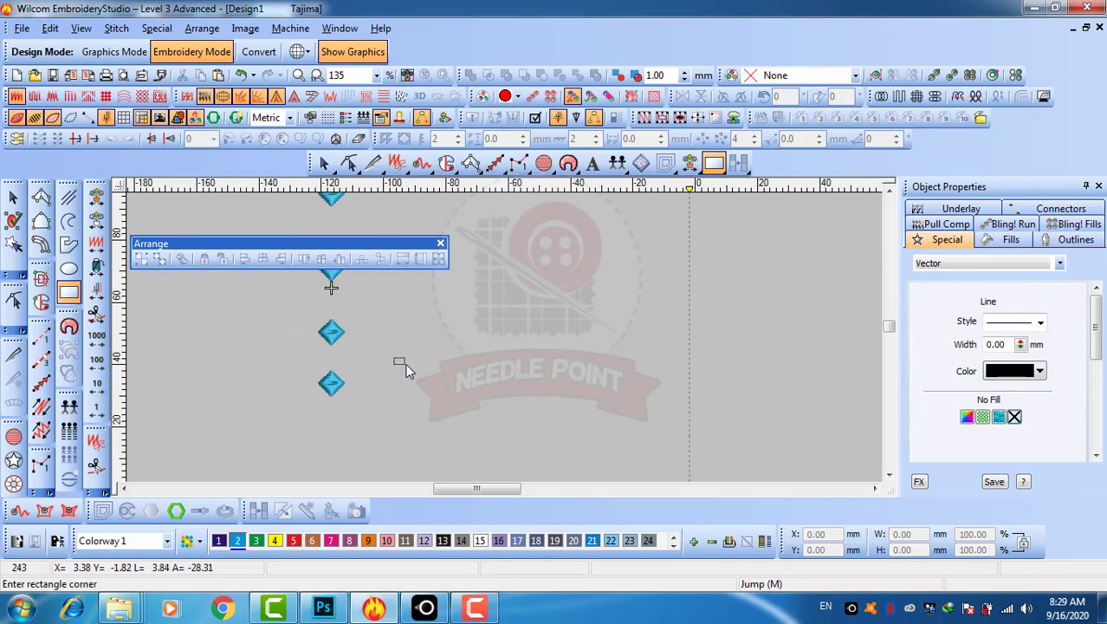
pyautogui.click(429, 366)
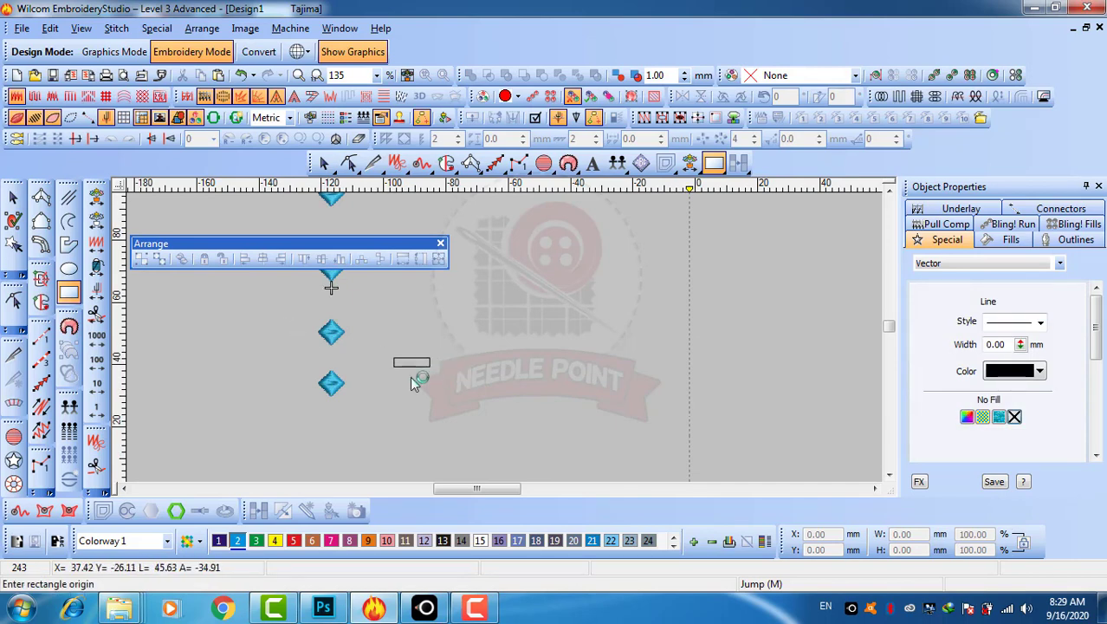
pyautogui.click(13, 197)
pyautogui.click(40, 244)
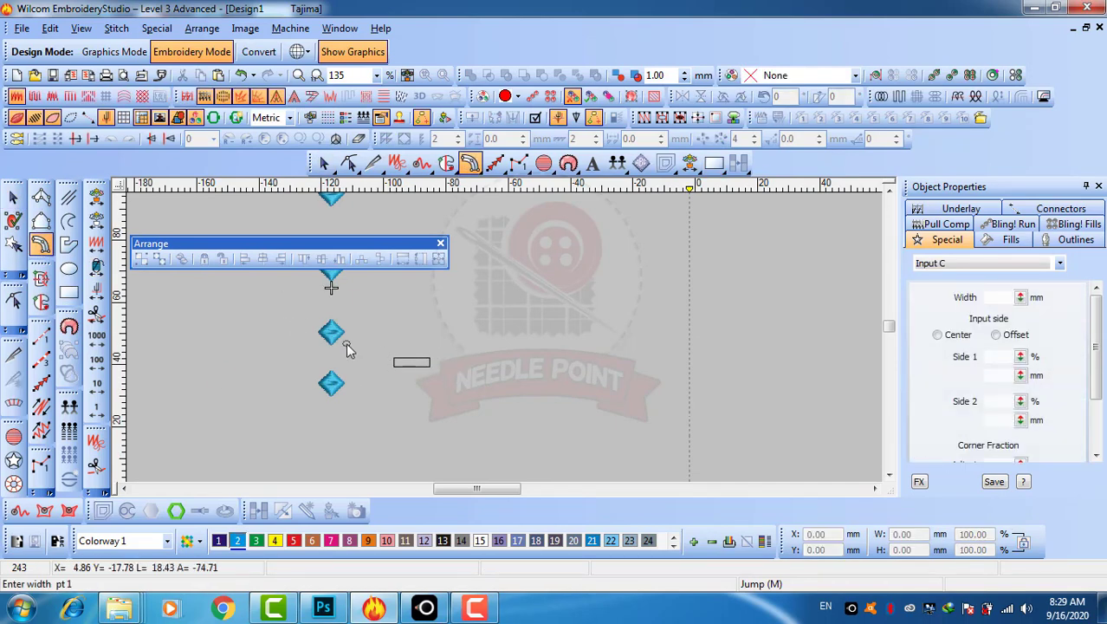
pyautogui.click(13, 197)
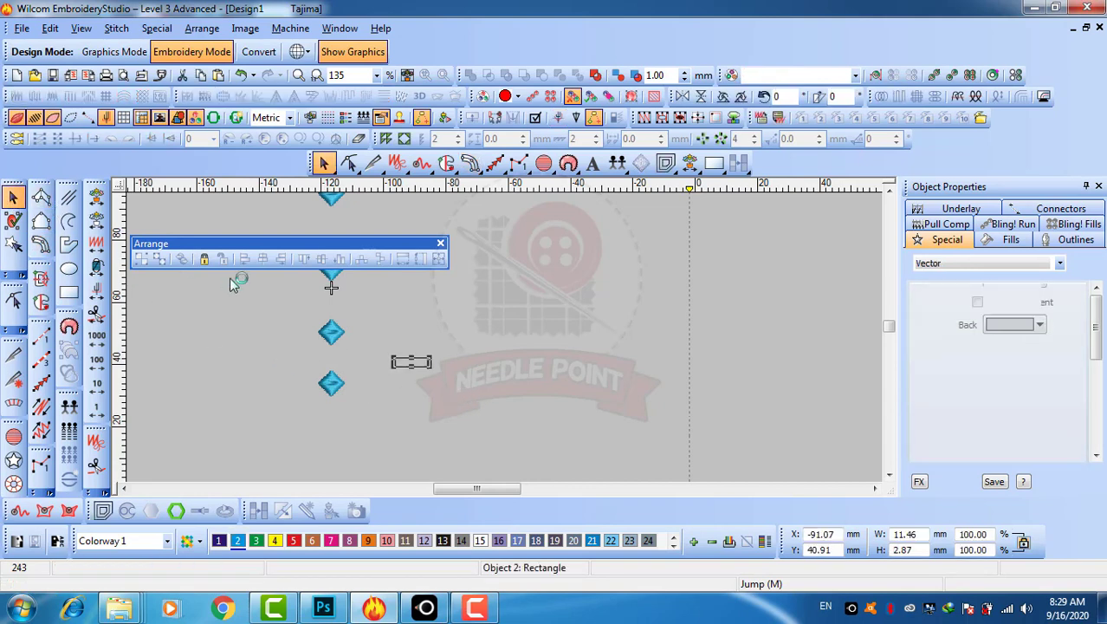
# - Convert the small rectangle to a Complex Fill with a near-vertical stitch angle of 88°
pyautogui.click(69, 292)
pyautogui.click(413, 374)
pyautogui.click(415, 314)
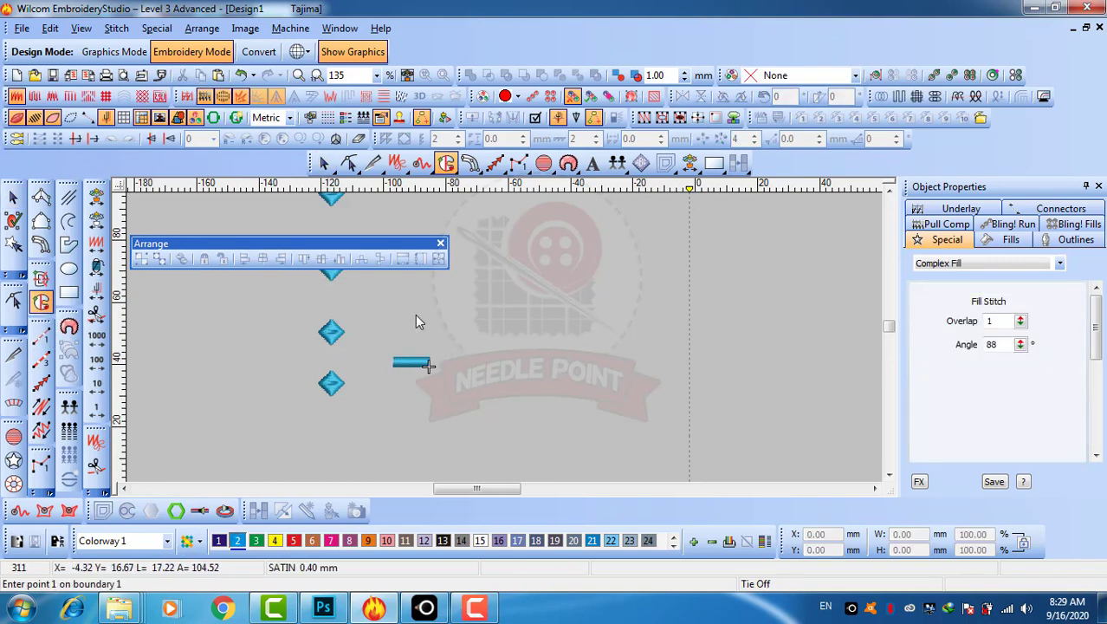
pyautogui.click(13, 197)
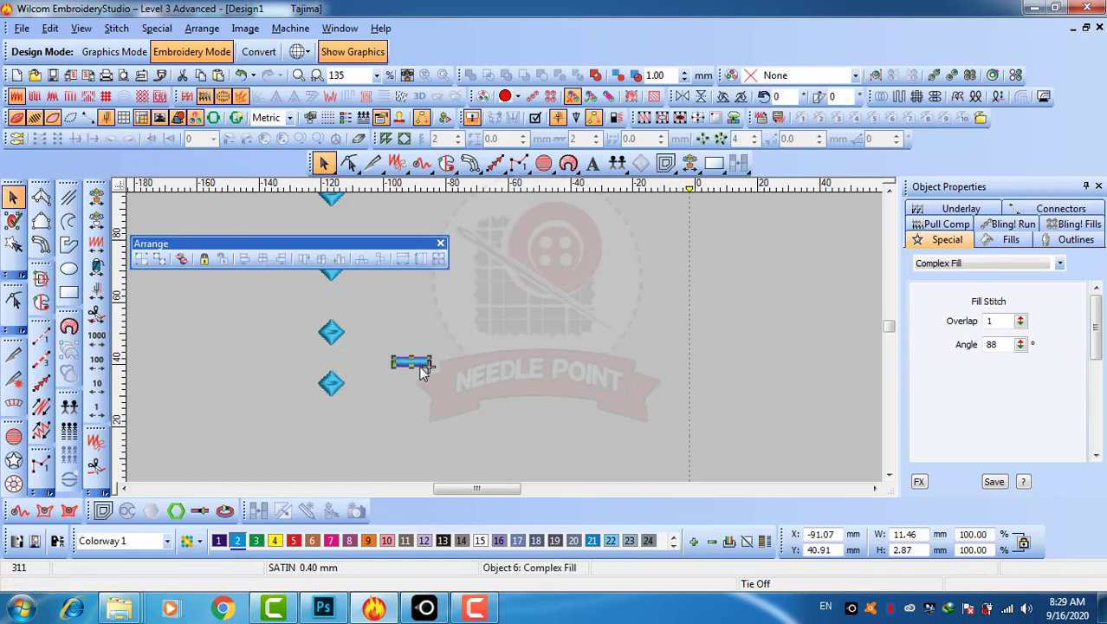
# - Duplicate and resize the filled rectangle into four bars of differing widths, and space them in a rough vertical column beside the diamonds
pyautogui.moveTo(411, 364)
pyautogui.mouseDown()
pyautogui.moveTo(439, 395)
pyautogui.moveTo(447, 350)
pyautogui.moveTo(480, 349)
pyautogui.moveTo(426, 317)
pyautogui.moveTo(452, 313)
pyautogui.moveTo(443, 305)
pyautogui.moveTo(460, 279)
pyautogui.moveTo(516, 279)
pyautogui.mouseUp()
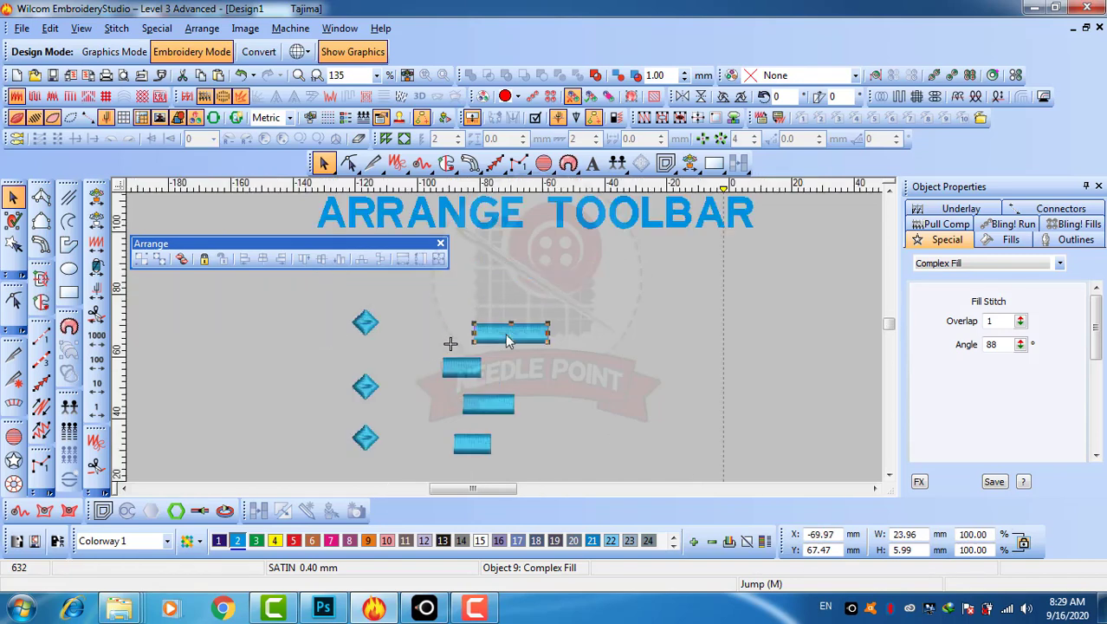
pyautogui.moveTo(506, 334); pyautogui.dragTo(492, 255)
pyautogui.moveTo(468, 371); pyautogui.dragTo(507, 309)
pyautogui.moveTo(492, 410); pyautogui.dragTo(504, 346)
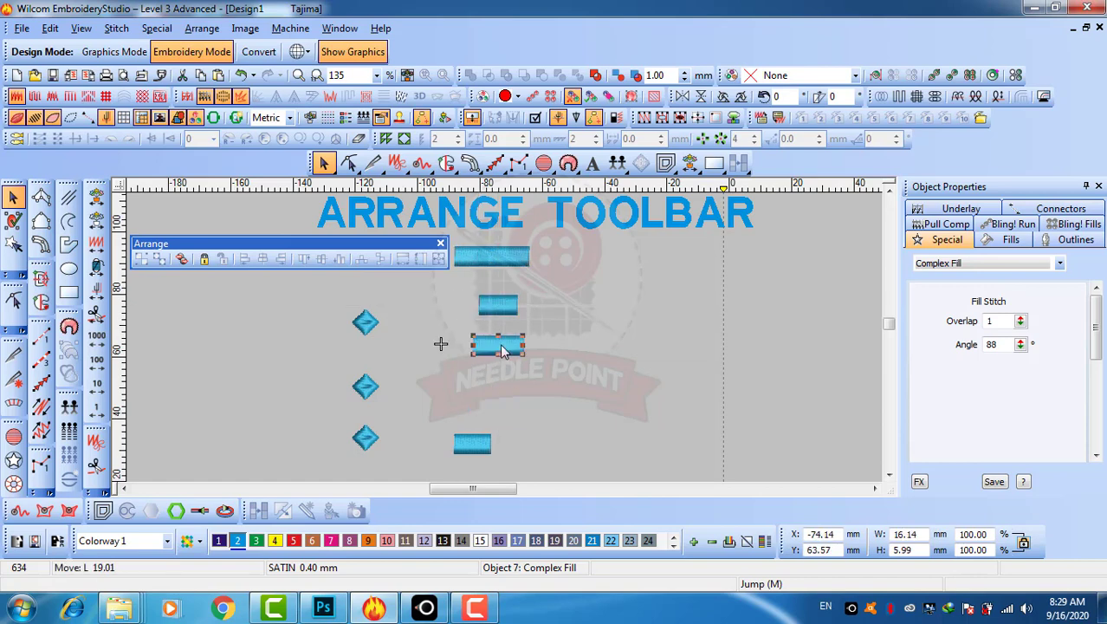
pyautogui.moveTo(477, 454); pyautogui.dragTo(499, 444)
pyautogui.click(506, 428)
pyautogui.click(546, 403)
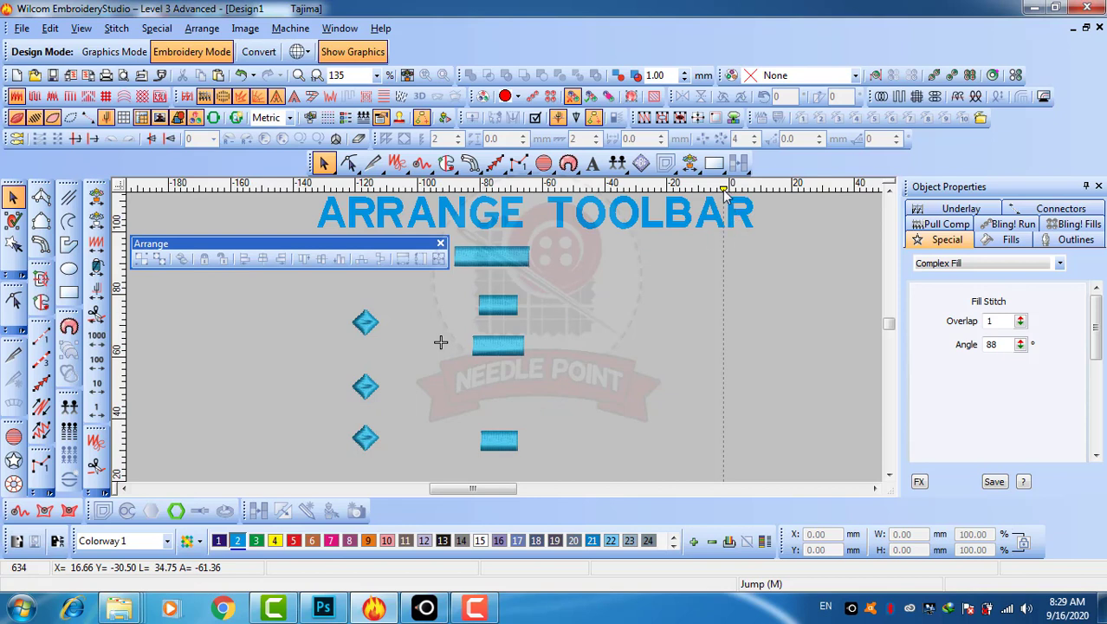
# - Position the vertical guide exactly on the left edge of the third bar from the top
pyautogui.moveTo(726, 190); pyautogui.dragTo(472, 223)
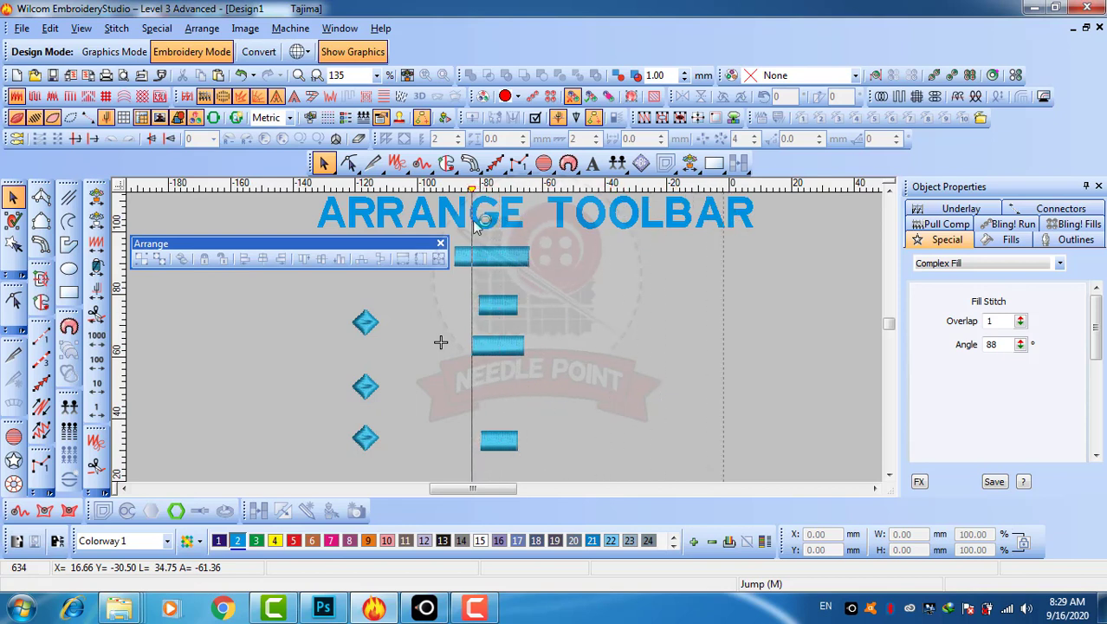
pyautogui.scroll(4, 508, 336)
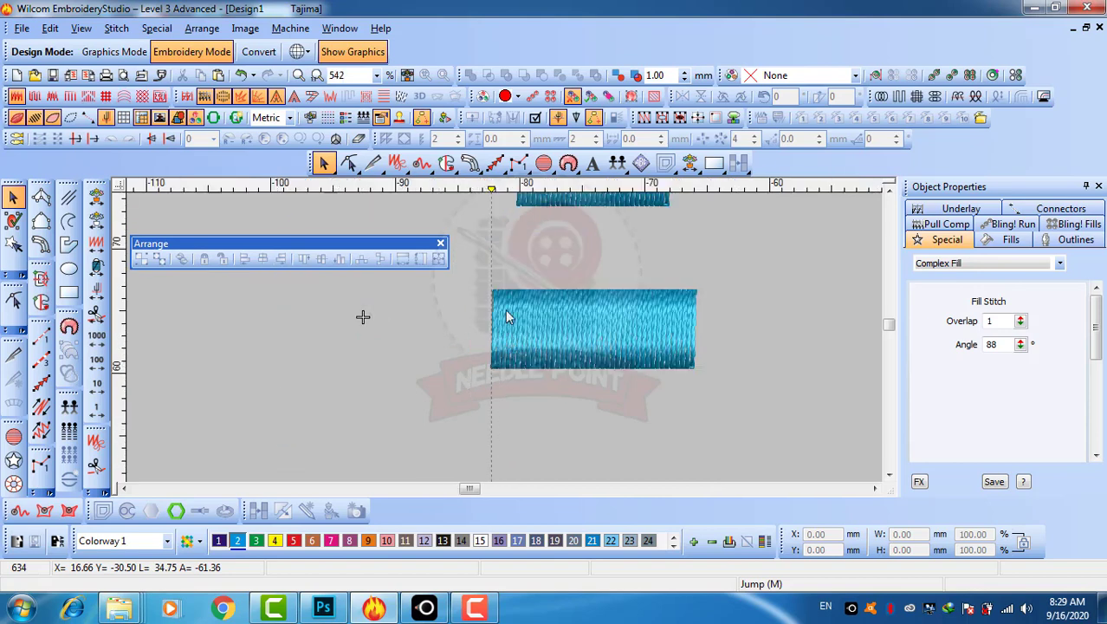
pyautogui.scroll(-4, 508, 339)
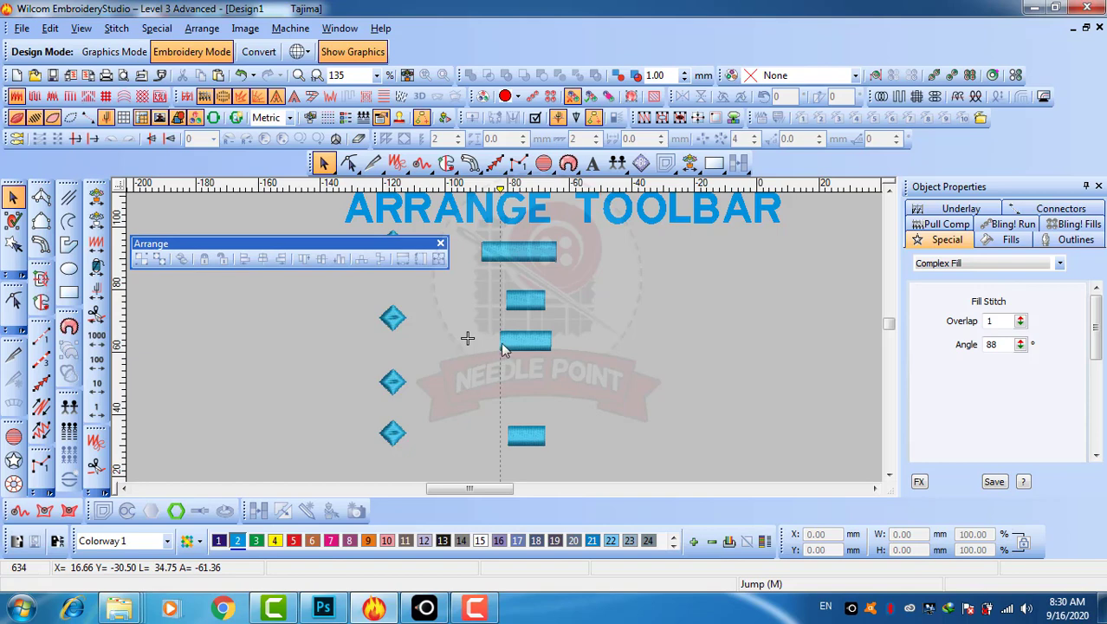
# - Switch the design from the realistic TrueView display to plain stitches and clear the selection
pyautogui.click(520, 346)
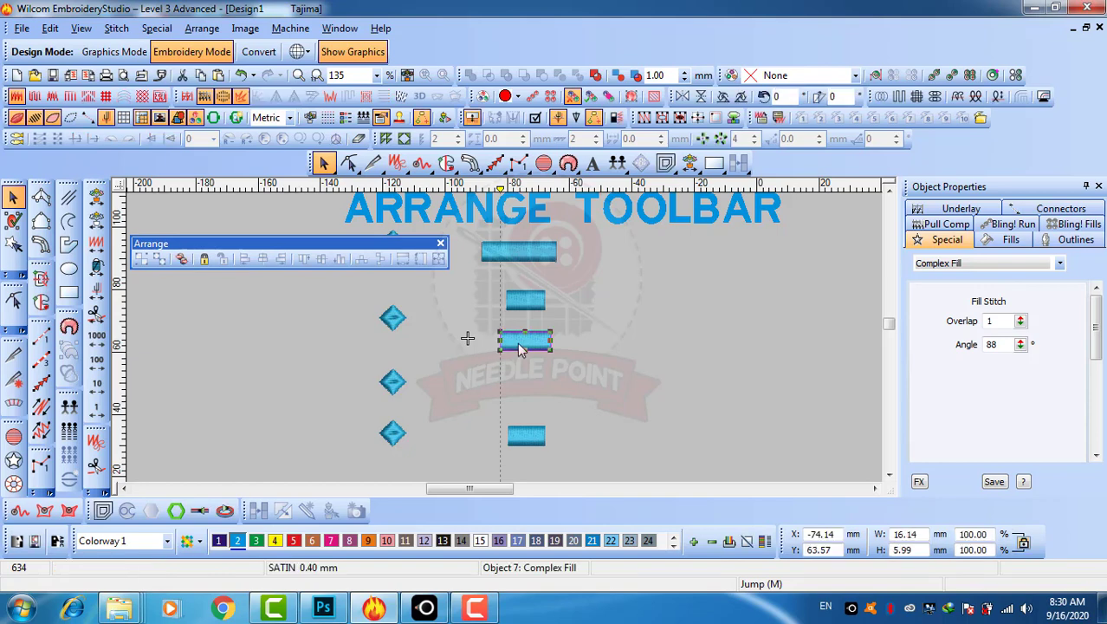
pyautogui.hotkey('ctrl', 'z')
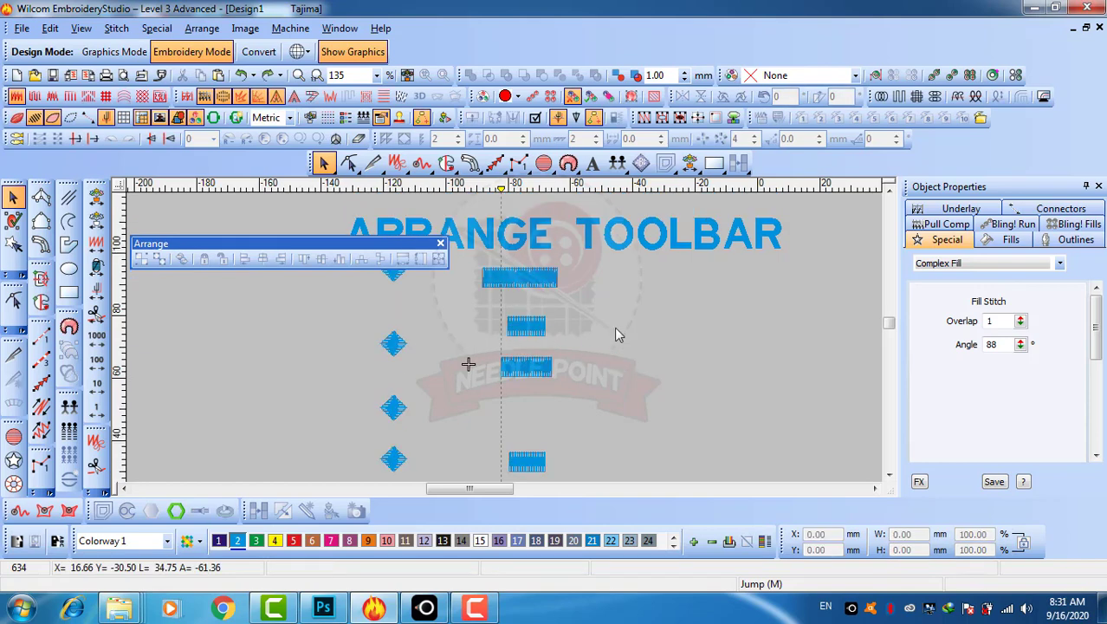
pyautogui.click(525, 371)
pyautogui.click(618, 383)
# - Align the left edges of all four bars to the third bar, selecting it last, and undo the alignment
pyautogui.click(528, 464)
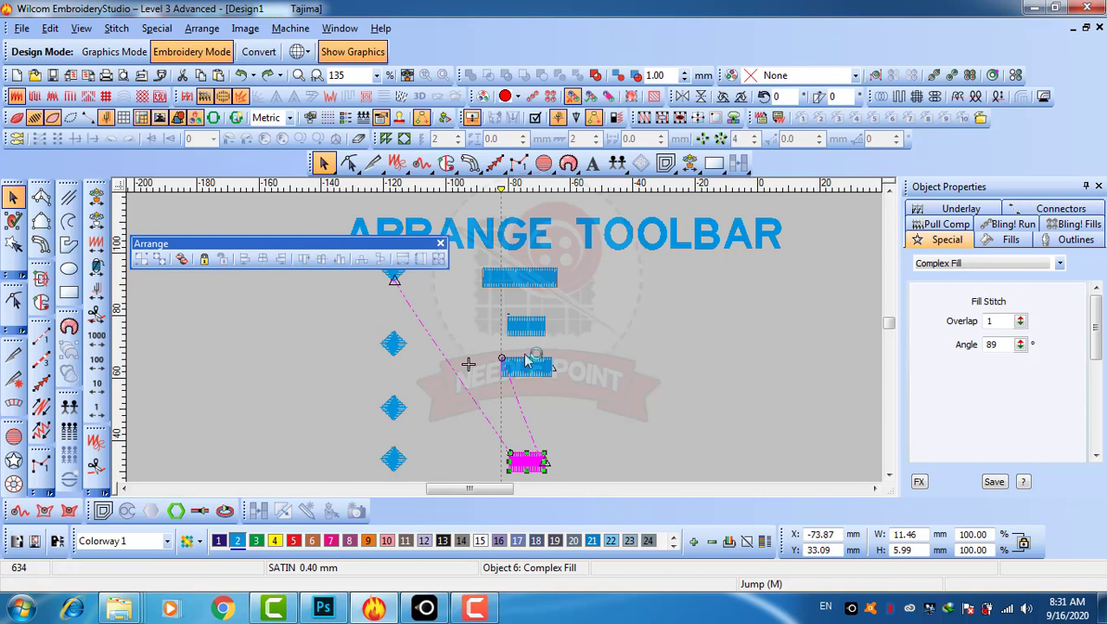
pyautogui.keyDown('ctrl'); pyautogui.click(532, 327); pyautogui.keyUp('ctrl')
pyautogui.keyDown('ctrl'); pyautogui.click(537, 280); pyautogui.keyUp('ctrl')
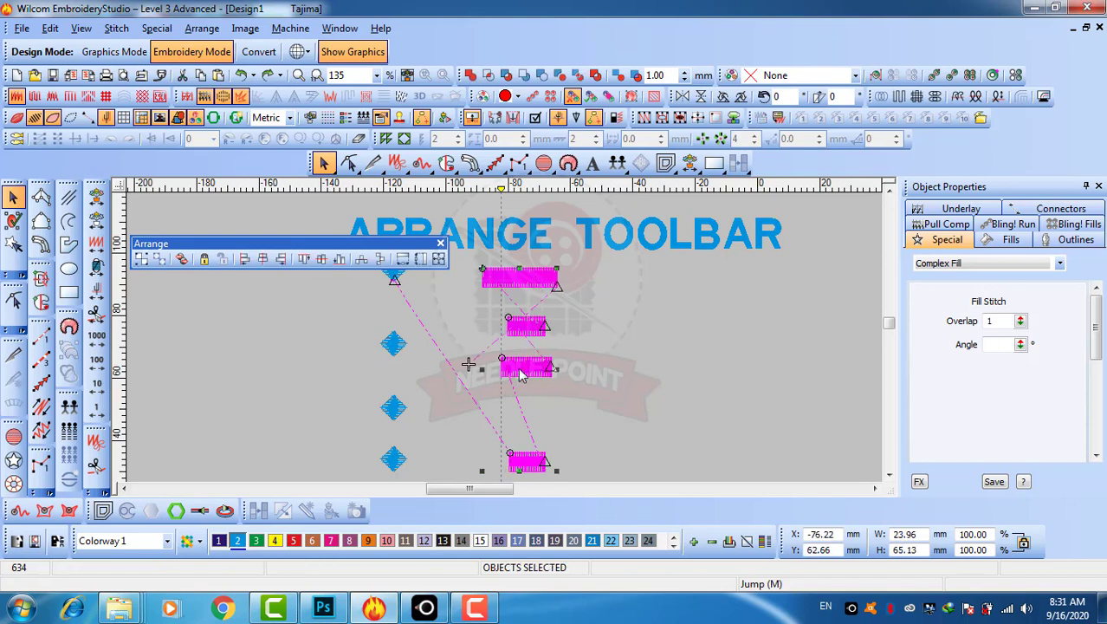
pyautogui.click(244, 260)
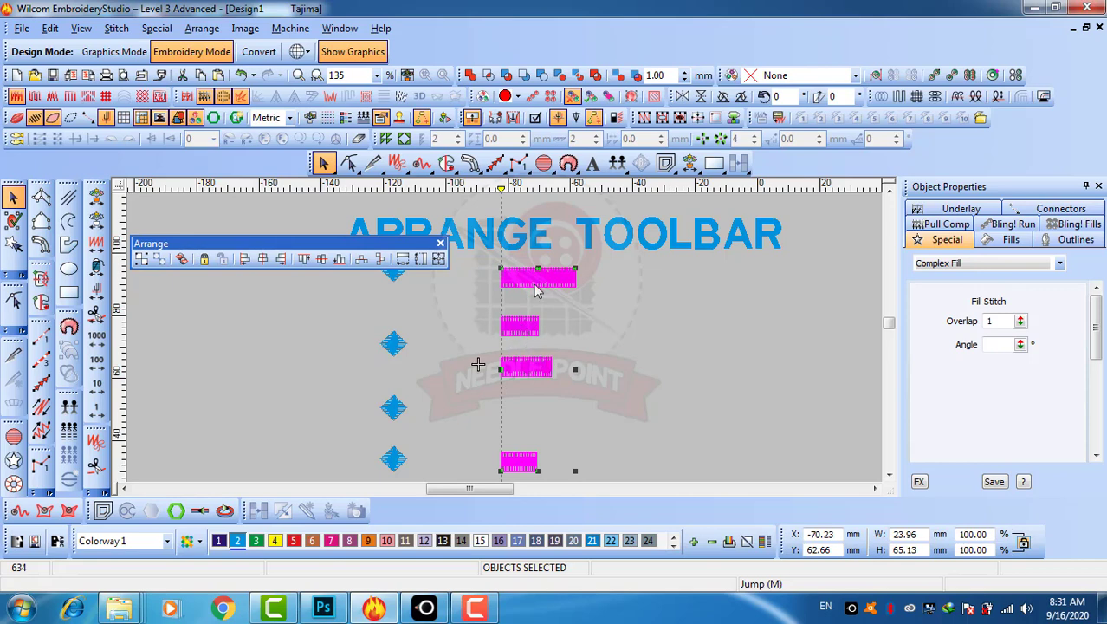
pyautogui.click(705, 407)
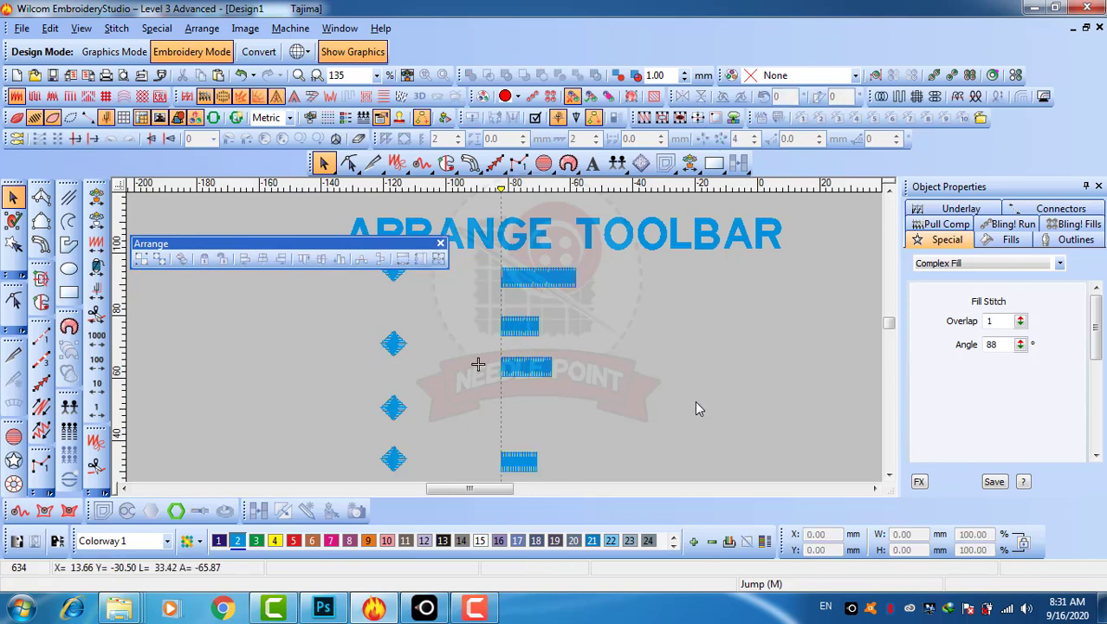
pyautogui.hotkey('ctrl', 'z')
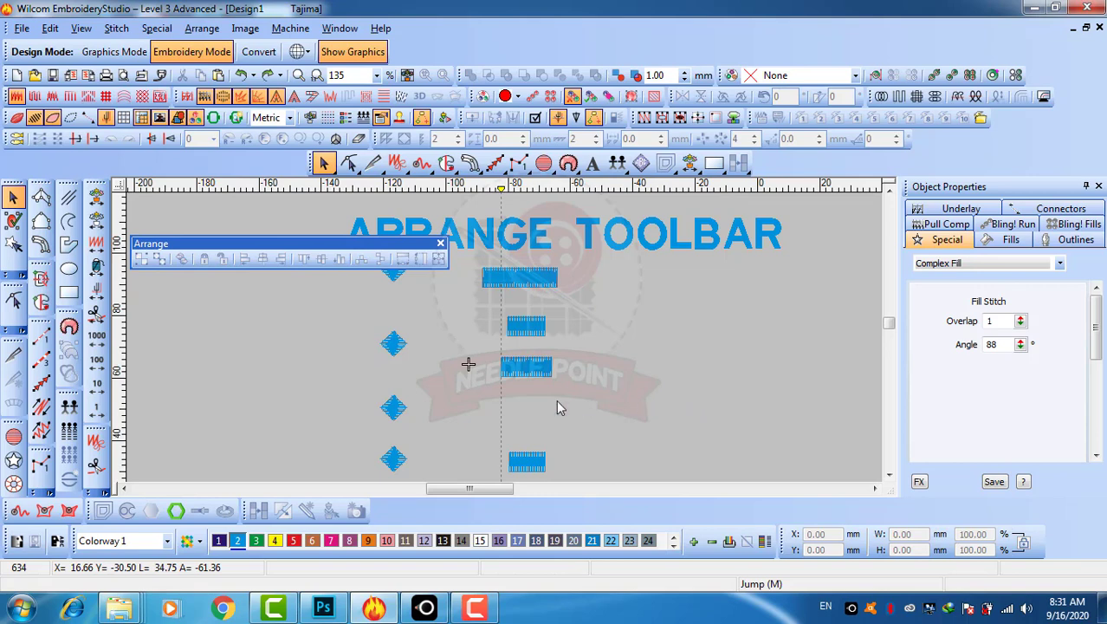
# - Move the vertical guide to the right edge of the third bar from the top and clear the selection
pyautogui.click(528, 281)
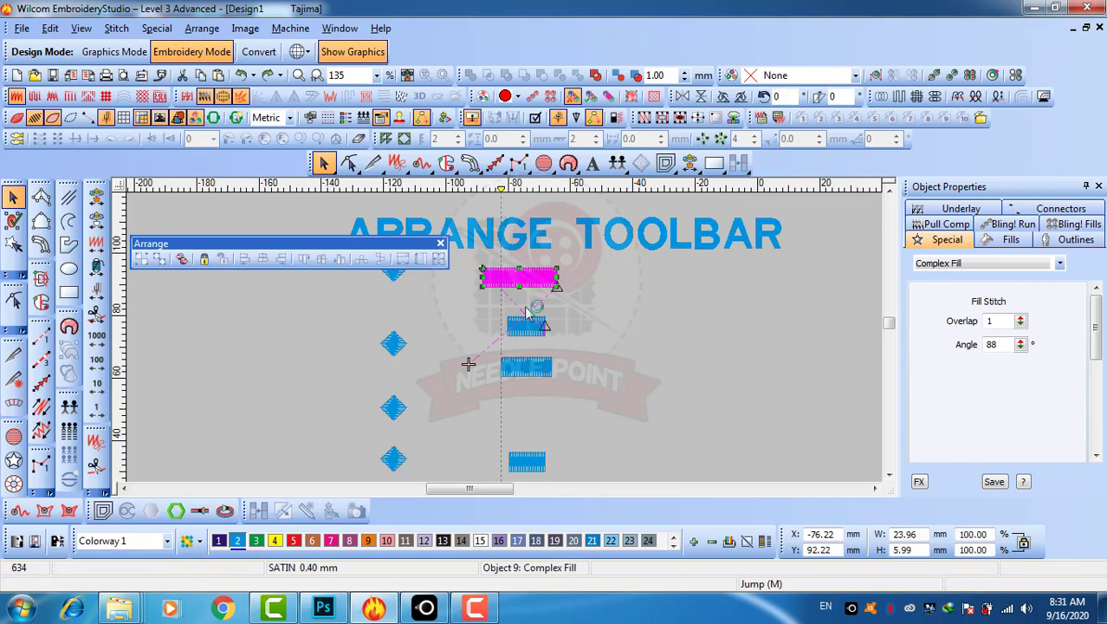
pyautogui.moveTo(514, 190)
pyautogui.mouseDown()
pyautogui.moveTo(554, 190)
pyautogui.moveTo(14, 218)
pyautogui.mouseUp()
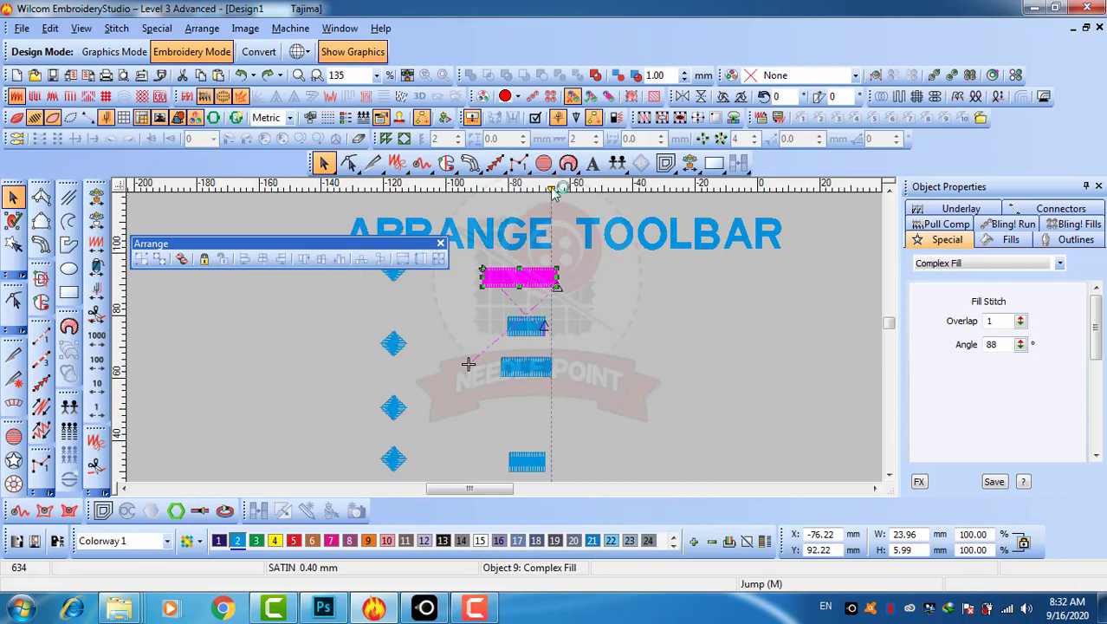
pyautogui.click(588, 325)
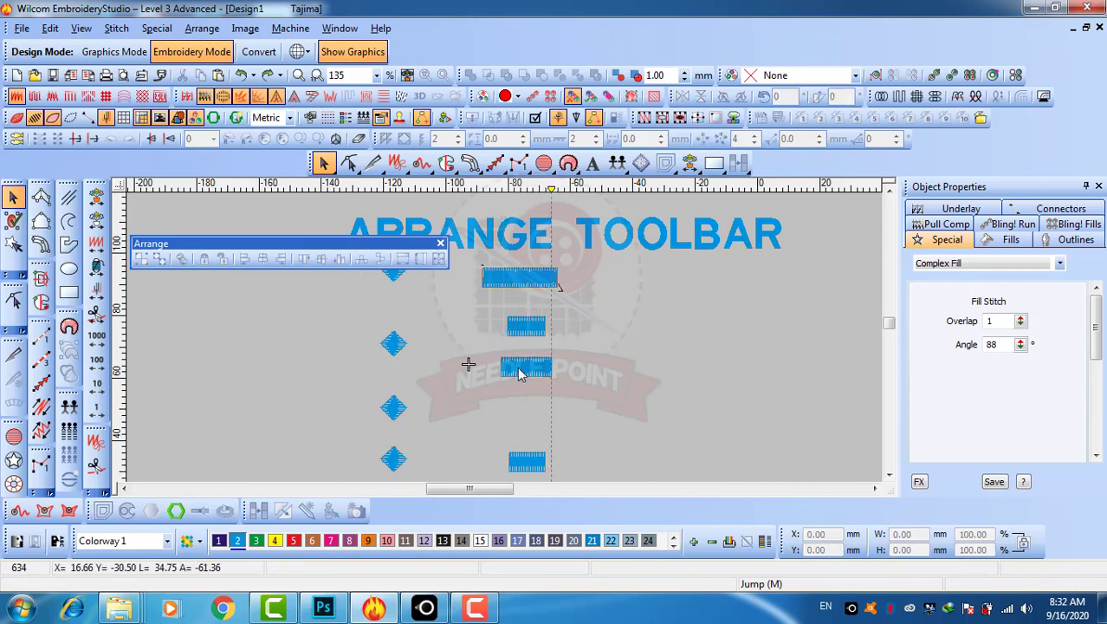
# - Align the right edges of all four bars to the third bar, selecting that one last
pyautogui.click(527, 462)
pyautogui.keyDown('ctrl'); pyautogui.click(526, 326); pyautogui.keyUp('ctrl')
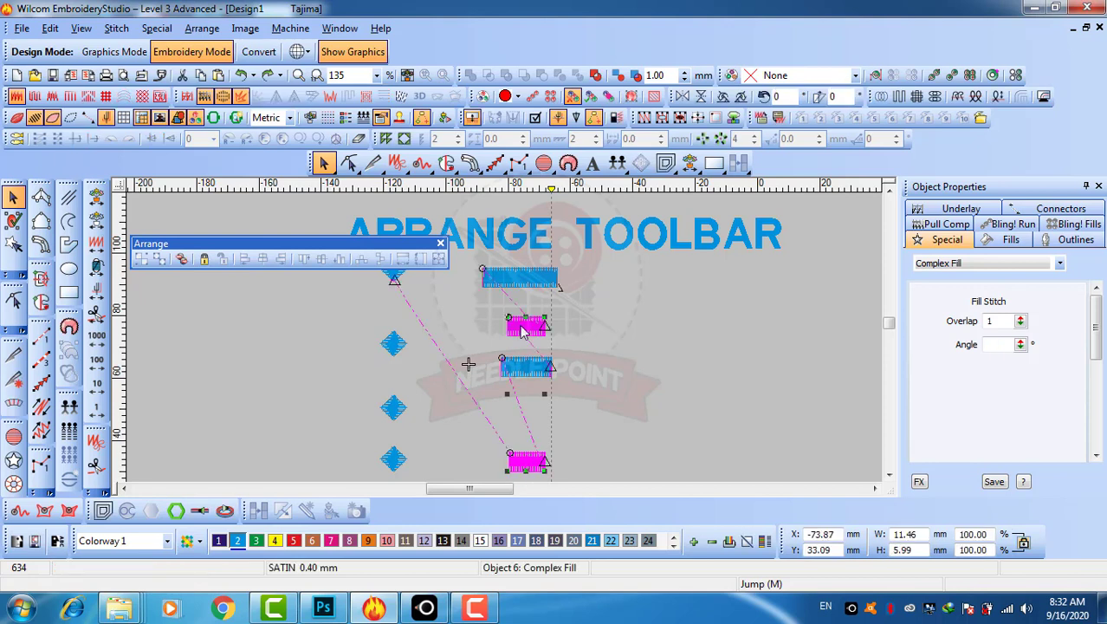
pyautogui.keyDown('ctrl'); pyautogui.click(530, 279); pyautogui.keyUp('ctrl')
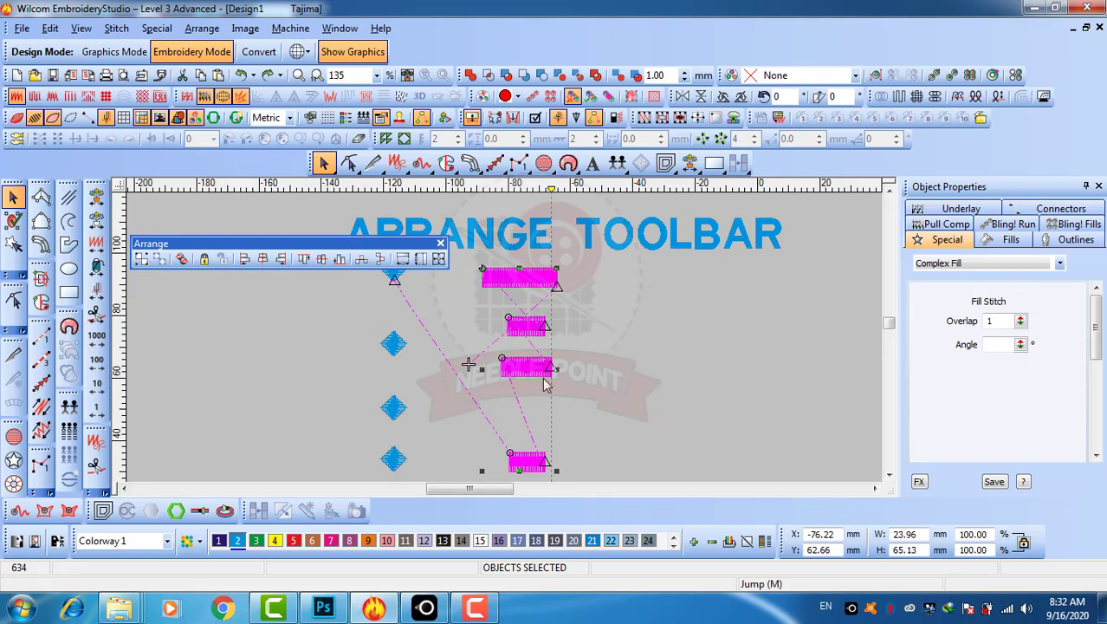
pyautogui.click(281, 259)
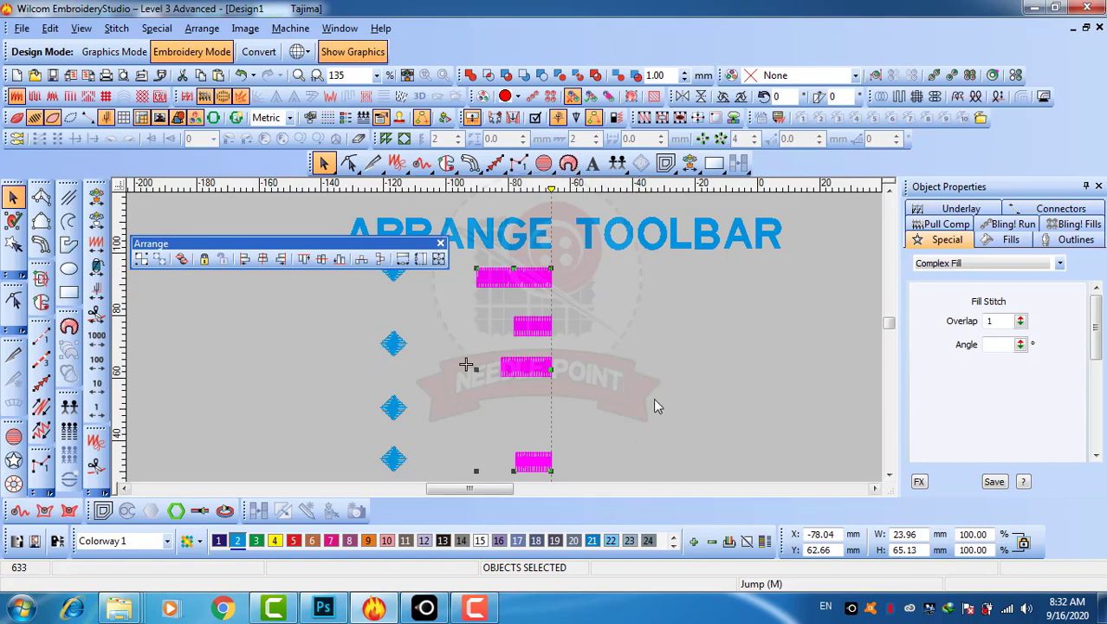
# - Select the third bar from the top and move the vertical guide to its horizontal center
pyautogui.click(654, 403)
pyautogui.click(533, 371)
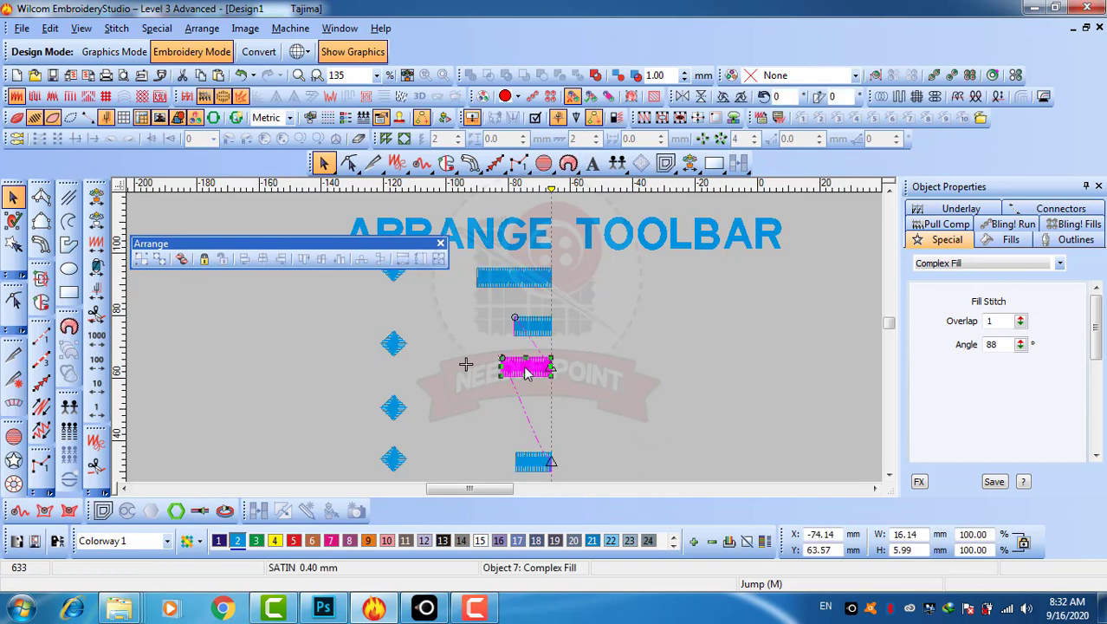
pyautogui.scroll(3, 525, 368)
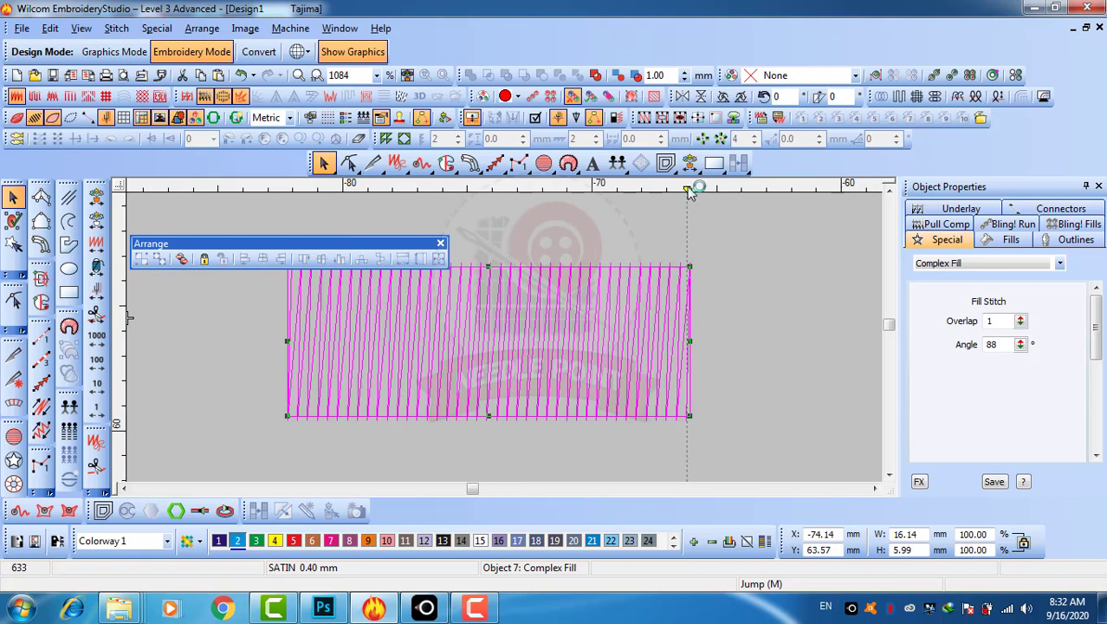
pyautogui.moveTo(688, 186); pyautogui.dragTo(488, 186)
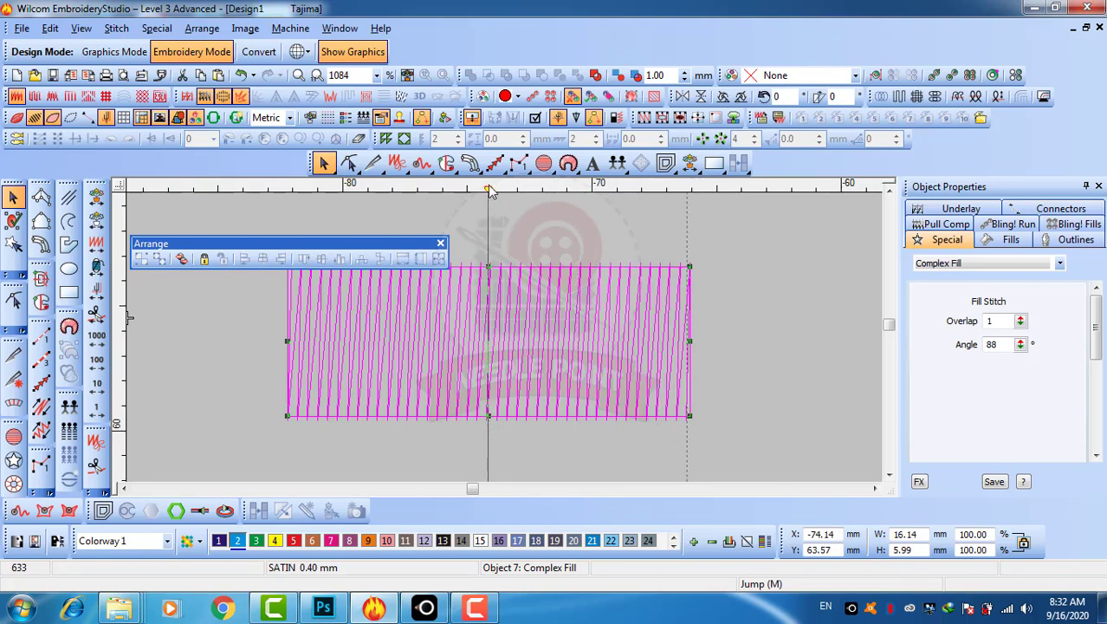
pyautogui.scroll(-3, 494, 340)
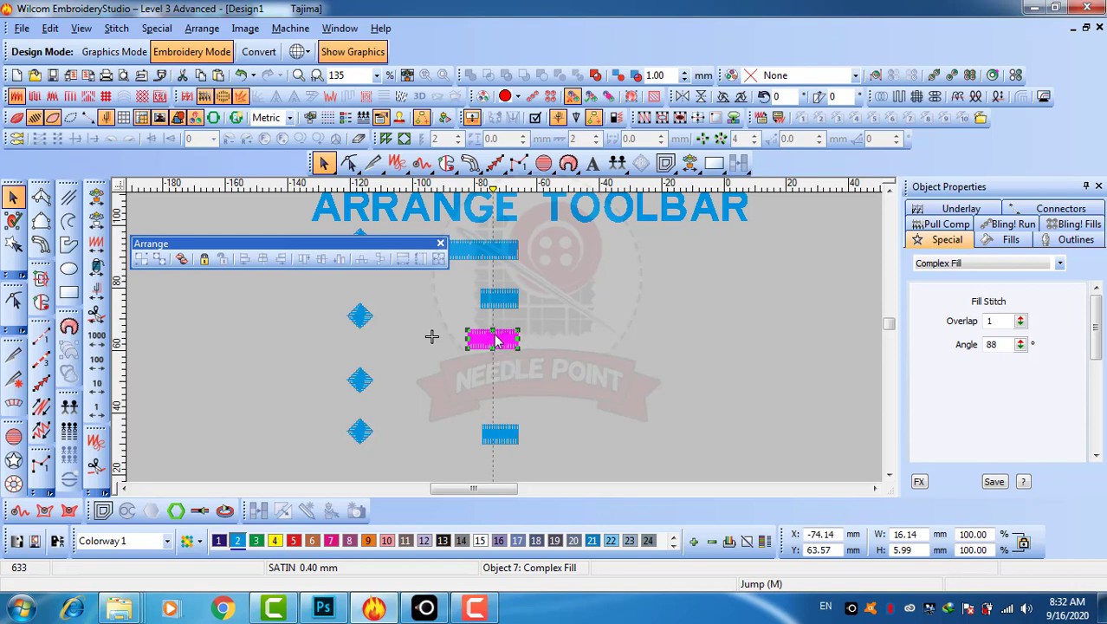
# - Align the horizontal centers of all four bars to the third bar, selecting that one last, and clear the selection
pyautogui.click(515, 433)
pyautogui.keyDown('ctrl'); pyautogui.click(500, 299); pyautogui.keyUp('ctrl')
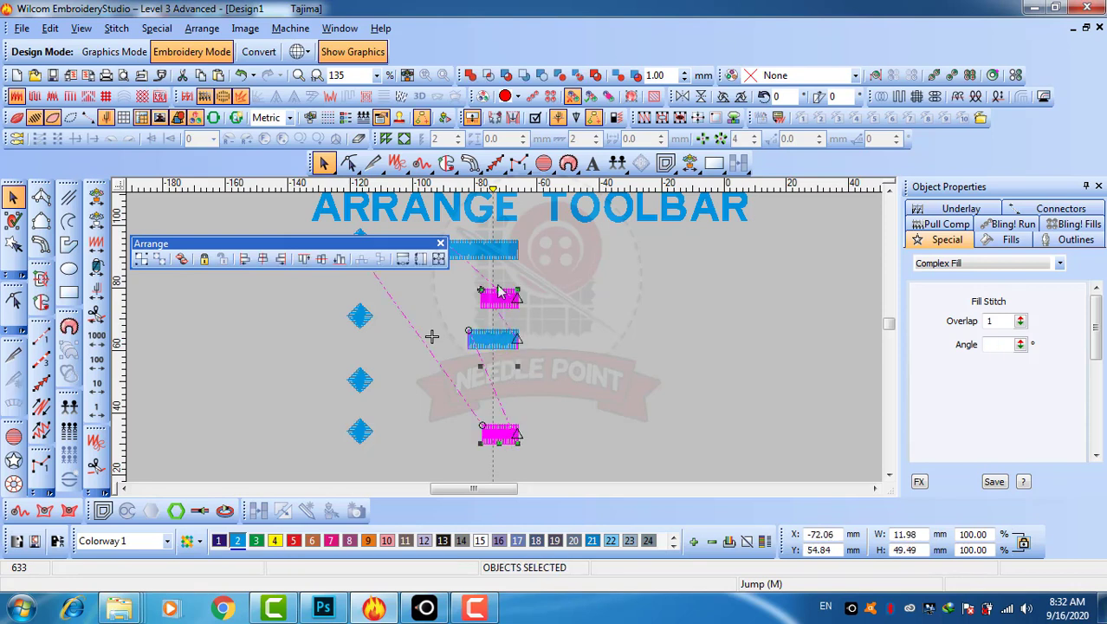
pyautogui.keyDown('ctrl'); pyautogui.click(485, 251); pyautogui.keyUp('ctrl')
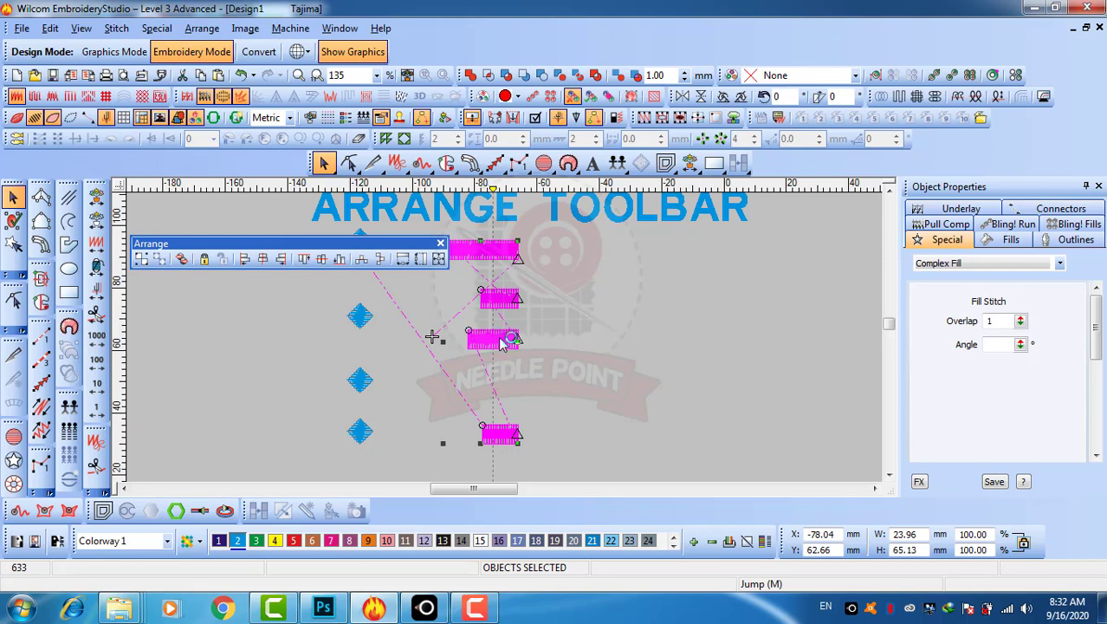
pyautogui.click(261, 259)
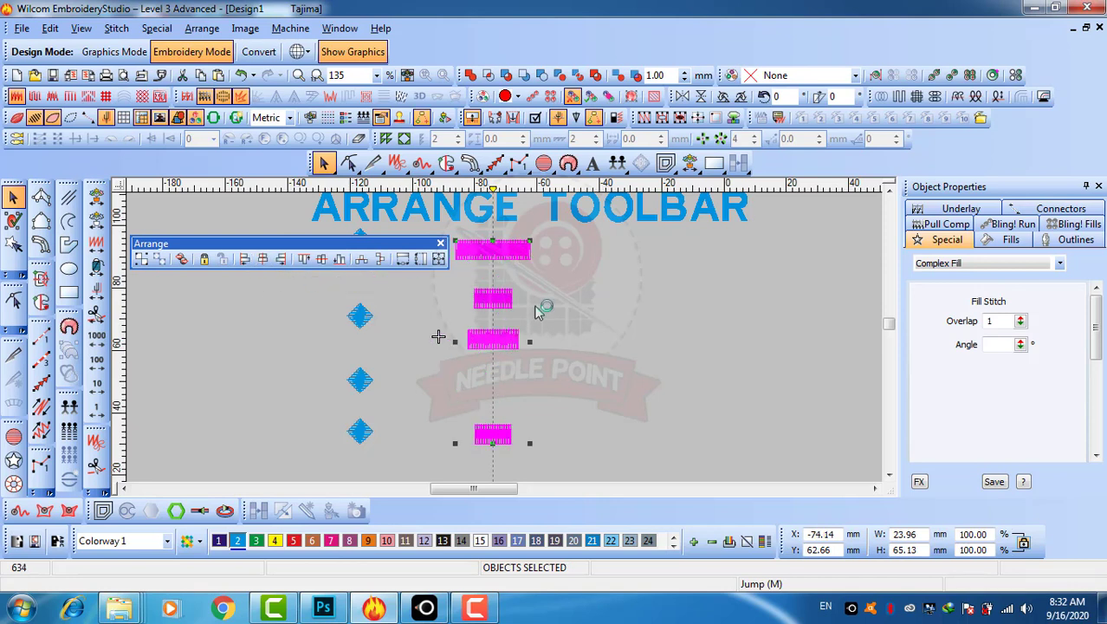
pyautogui.click(566, 310)
pyautogui.click(496, 250)
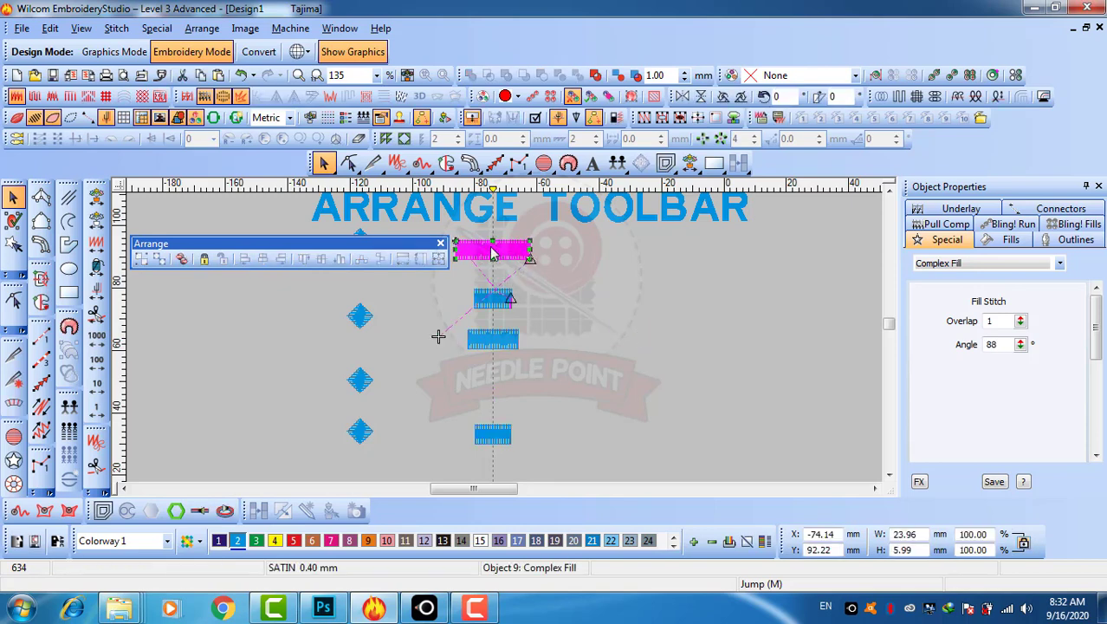
pyautogui.click(493, 301)
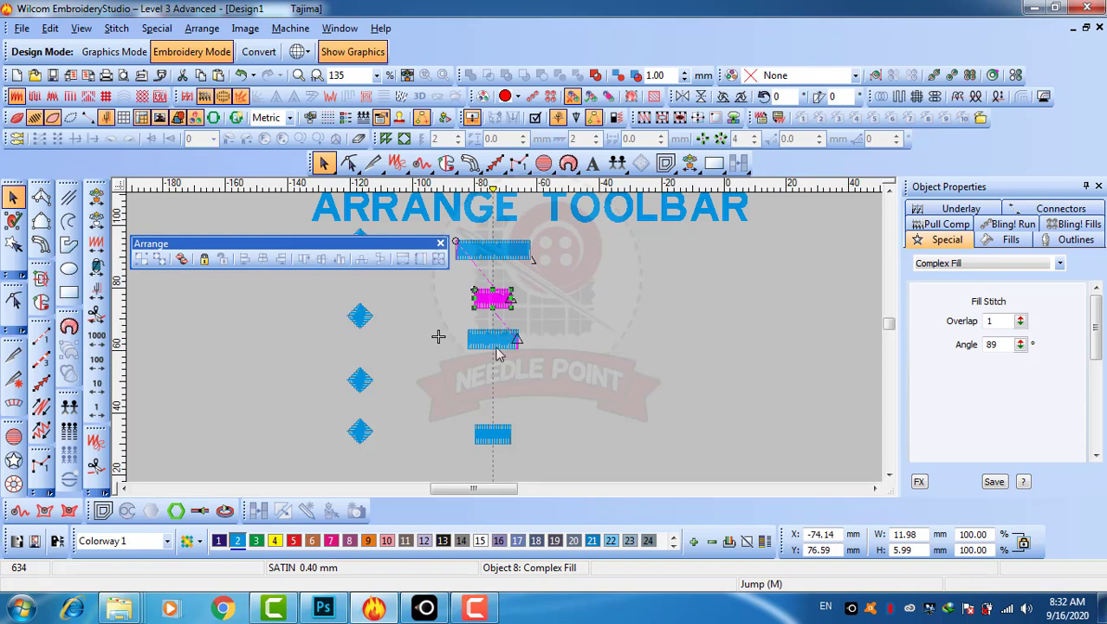
pyautogui.click(498, 437)
pyautogui.click(535, 416)
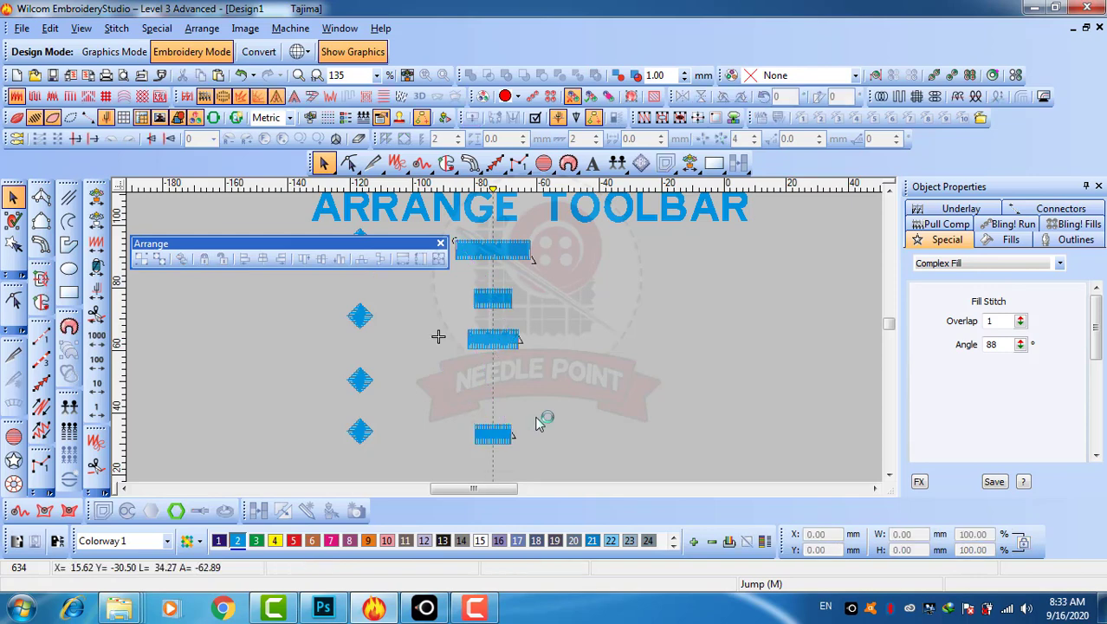
# - Select all four bars, move them next to the column of diamonds and clear the selection
pyautogui.click(492, 258)
pyautogui.keyDown('ctrl'); pyautogui.click(489, 304); pyautogui.keyUp('ctrl')
pyautogui.keyDown('ctrl'); pyautogui.click(494, 340); pyautogui.keyUp('ctrl')
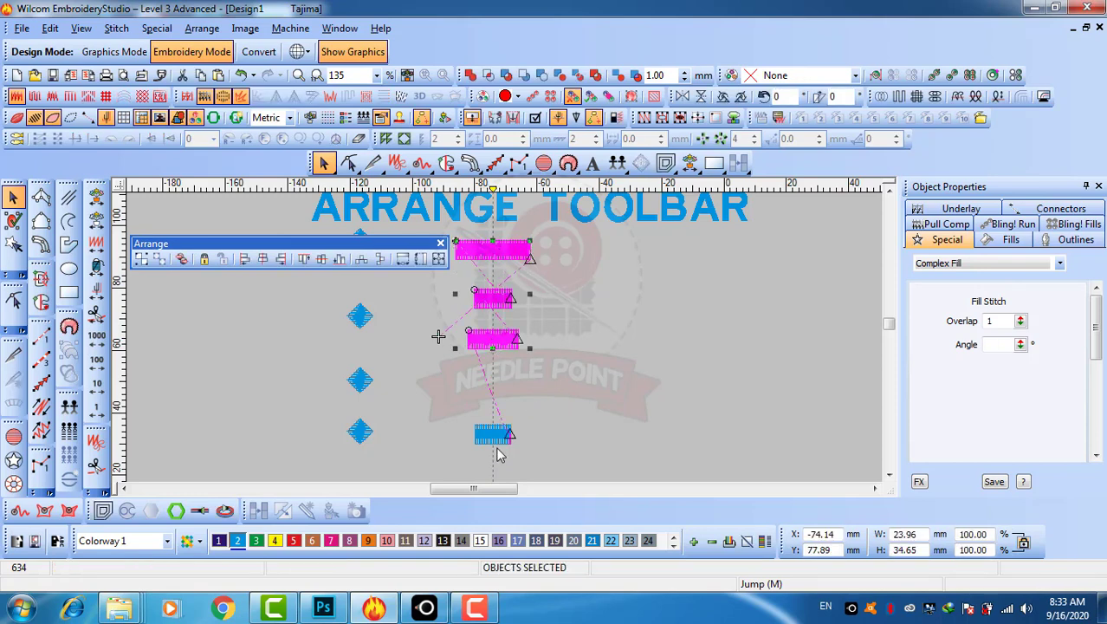
pyautogui.keyDown('ctrl'); pyautogui.click(496, 436); pyautogui.keyUp('ctrl')
pyautogui.moveTo(422, 337); pyautogui.dragTo(420, 337)
pyautogui.click(584, 362)
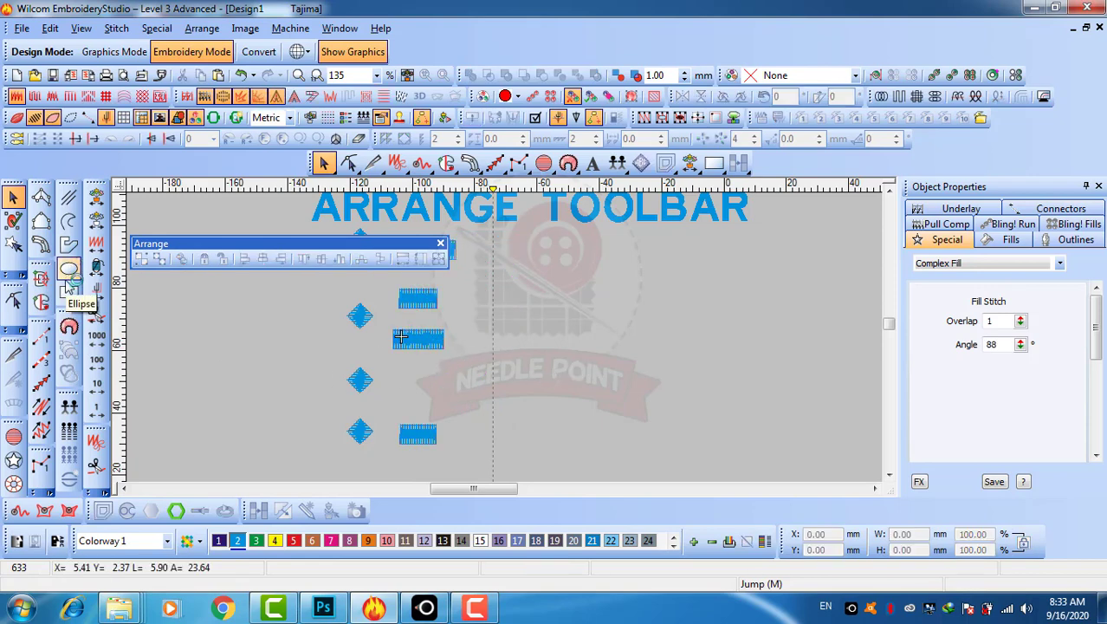
# - Duplicate the bottom diamond five times into an uneven row beside the bars
pyautogui.click(362, 438)
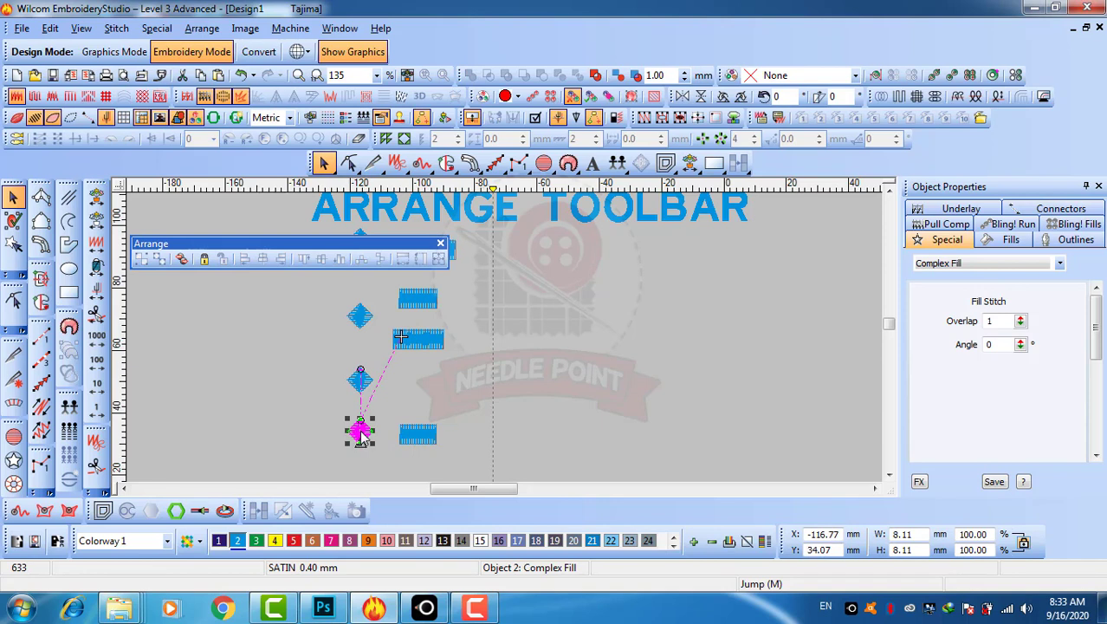
pyautogui.moveTo(363, 438); pyautogui.dragTo(632, 443)
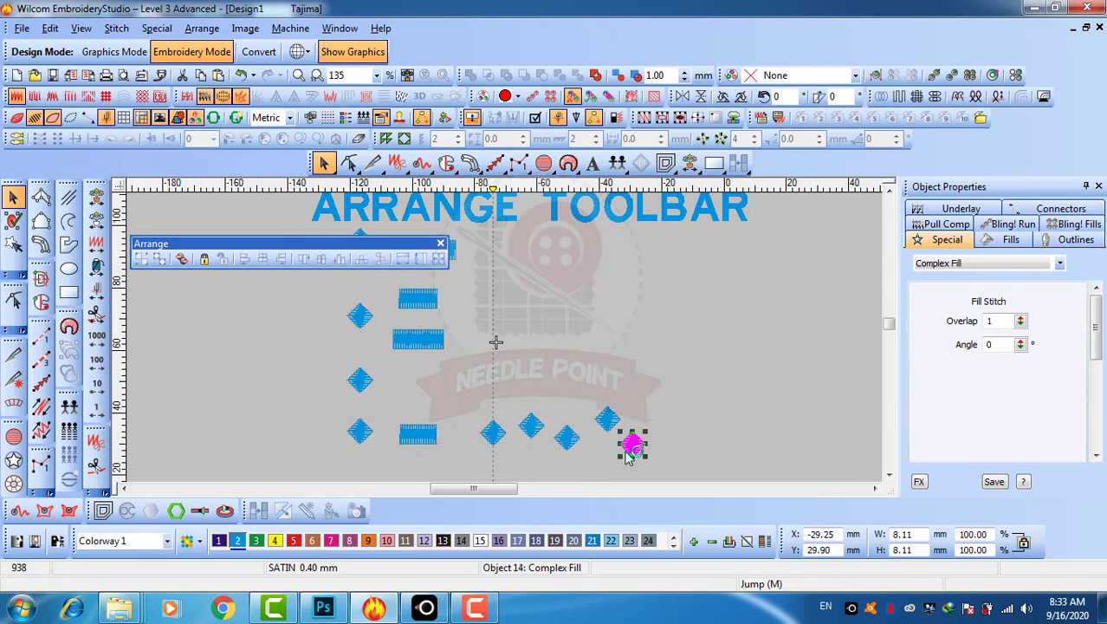
pyautogui.click(700, 430)
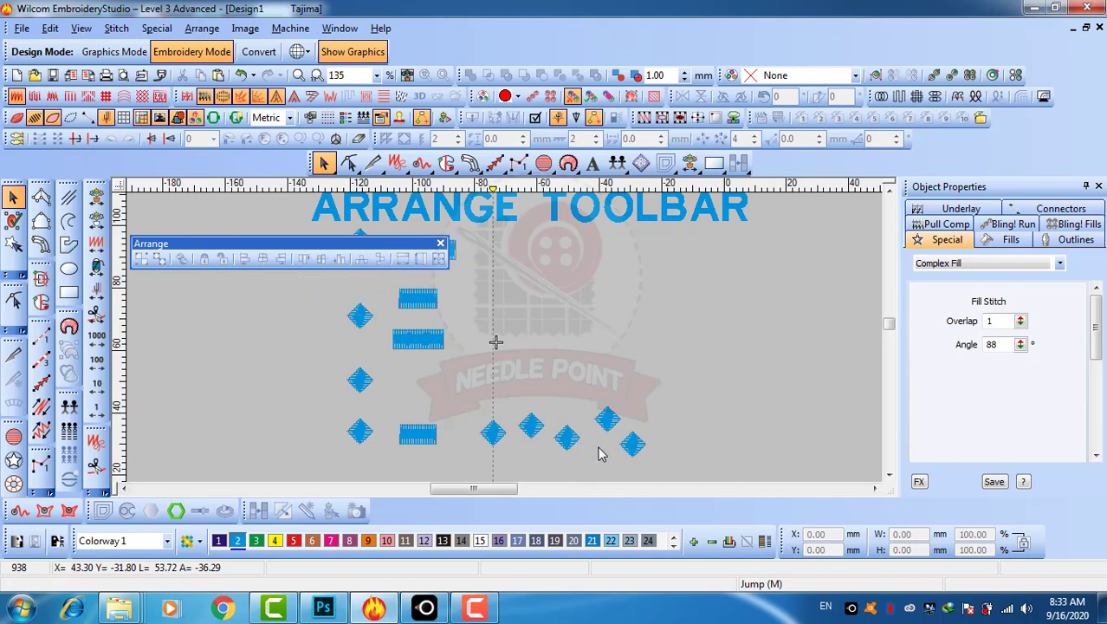
# - Add a horizontal guide at the top point of the middle diamond in the new row and clear the selection
pyautogui.scroll(2, 572, 442)
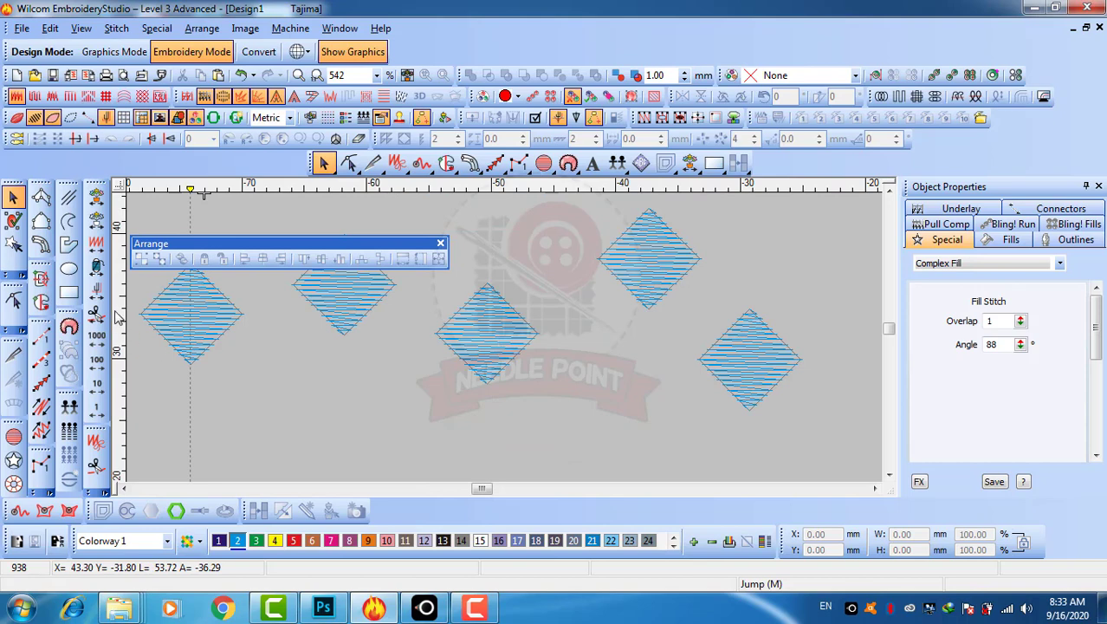
pyautogui.moveTo(117, 313); pyautogui.dragTo(122, 283)
pyautogui.click(491, 324)
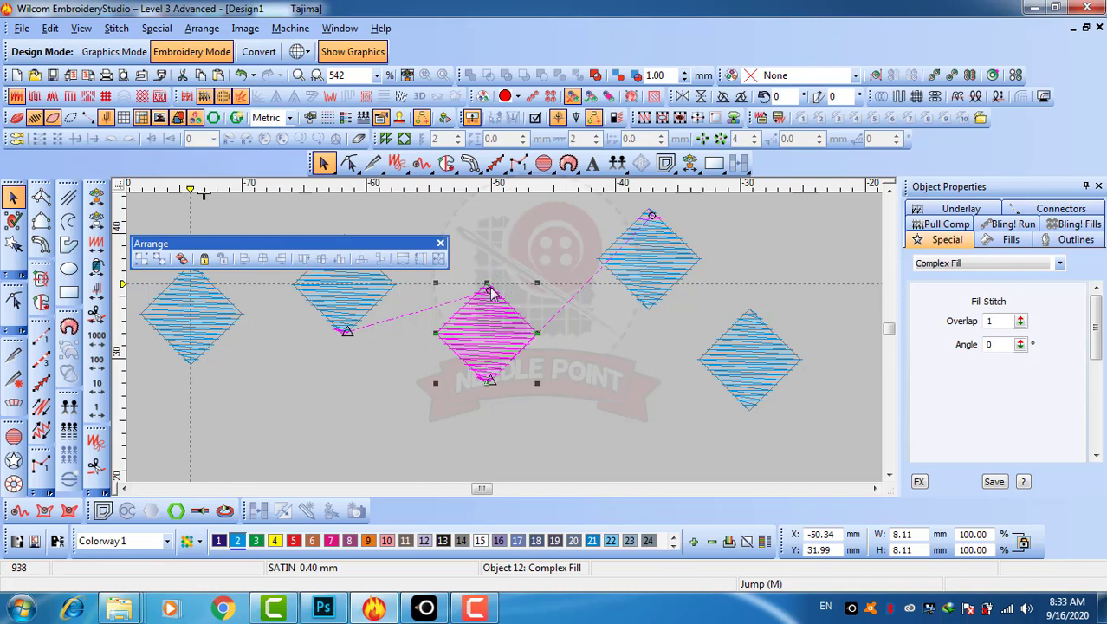
pyautogui.hotkey('shift', 'z')
pyautogui.click(440, 382)
# - Align the tops of the five row diamonds to the middle one, selecting it last, and undo the alignment
pyautogui.click(581, 346)
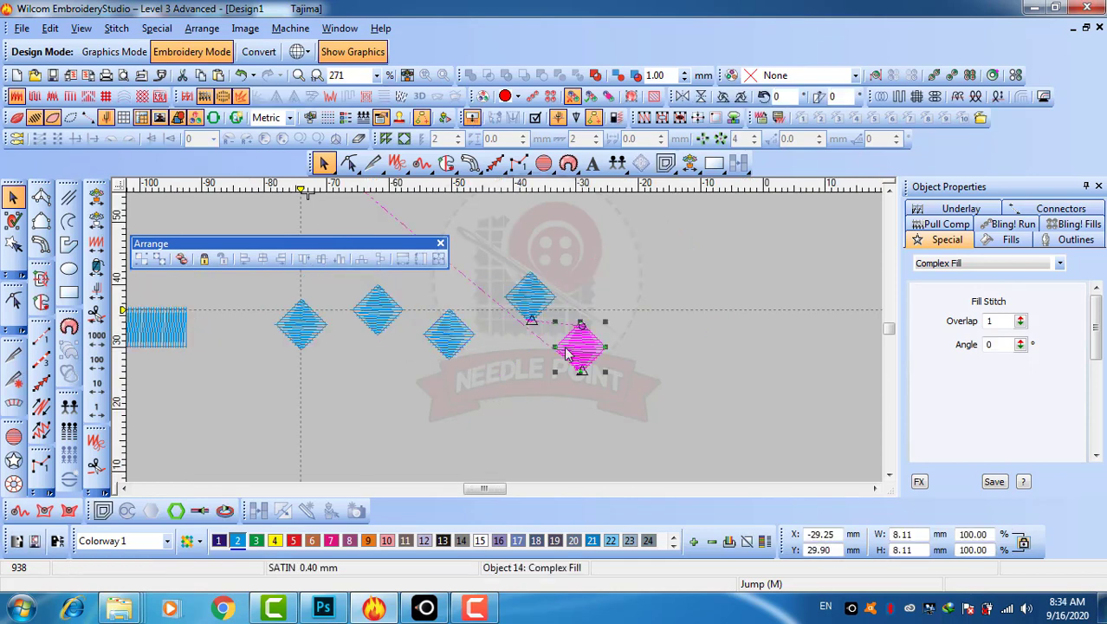
pyautogui.keyDown('ctrl'); pyautogui.click(530, 296); pyautogui.keyUp('ctrl')
pyautogui.keyDown('ctrl'); pyautogui.click(388, 319); pyautogui.keyUp('ctrl')
pyautogui.keyDown('ctrl'); pyautogui.click(301, 325); pyautogui.keyUp('ctrl')
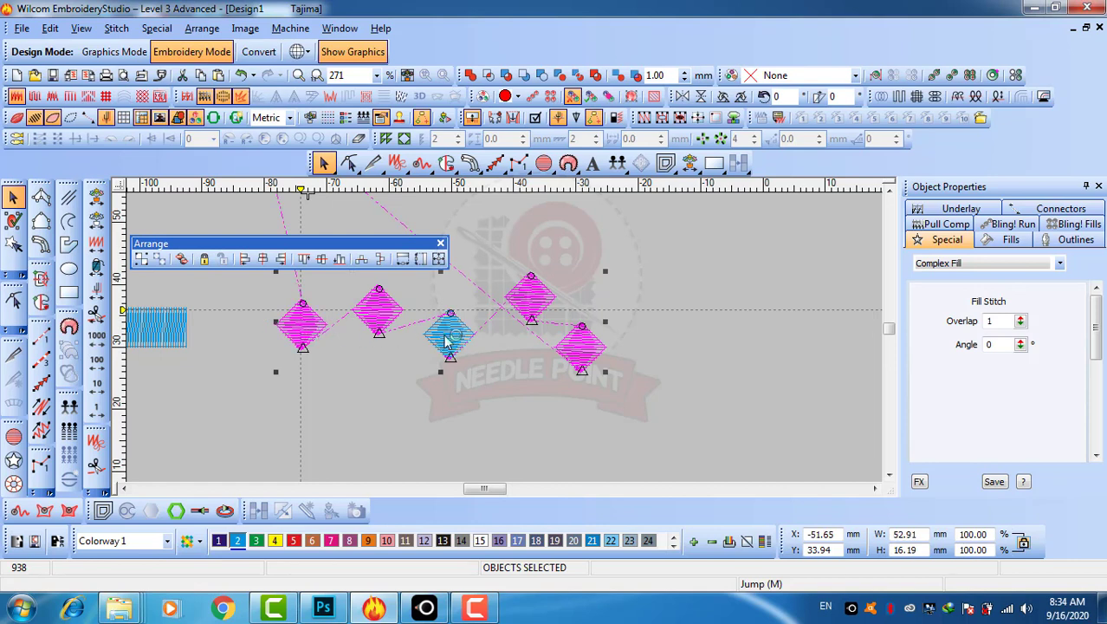
pyautogui.click(303, 259)
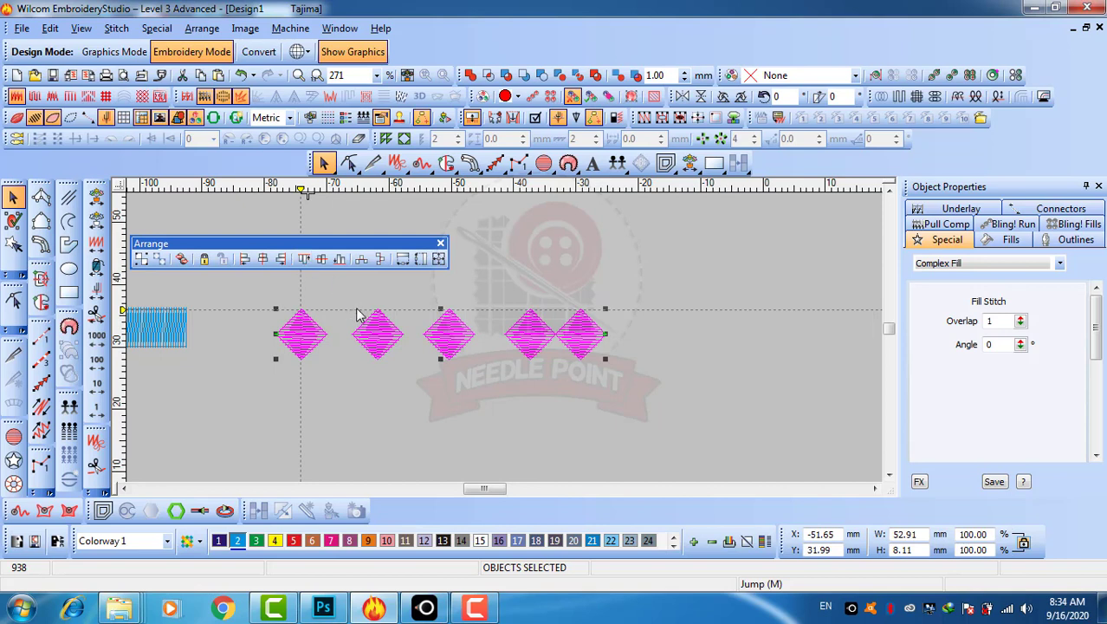
pyautogui.hotkey('ctrl', 'z')
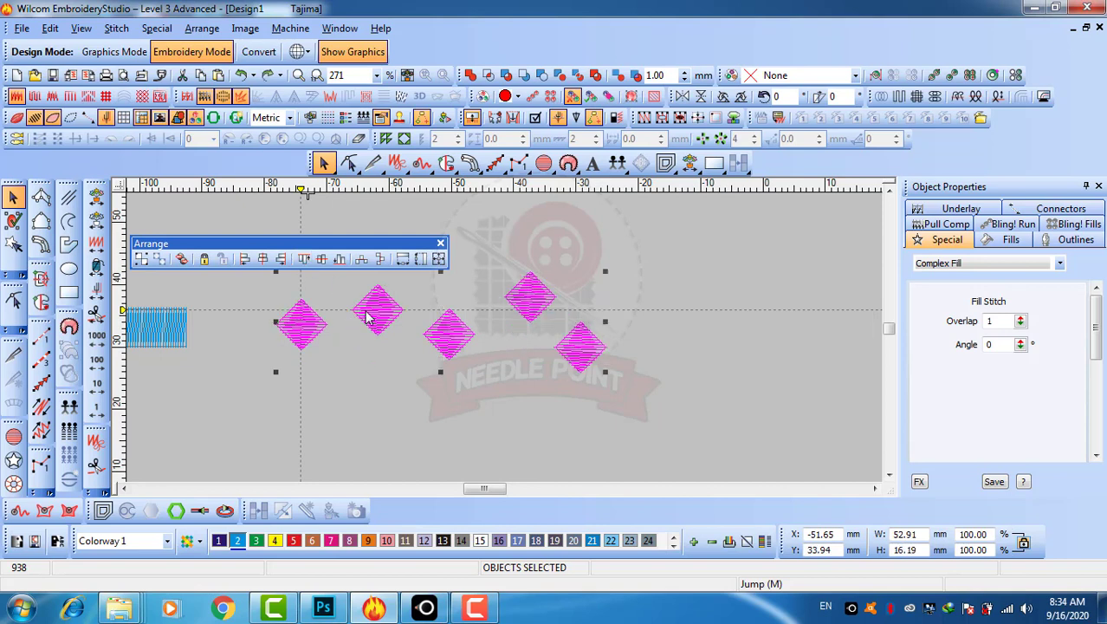
pyautogui.click(421, 390)
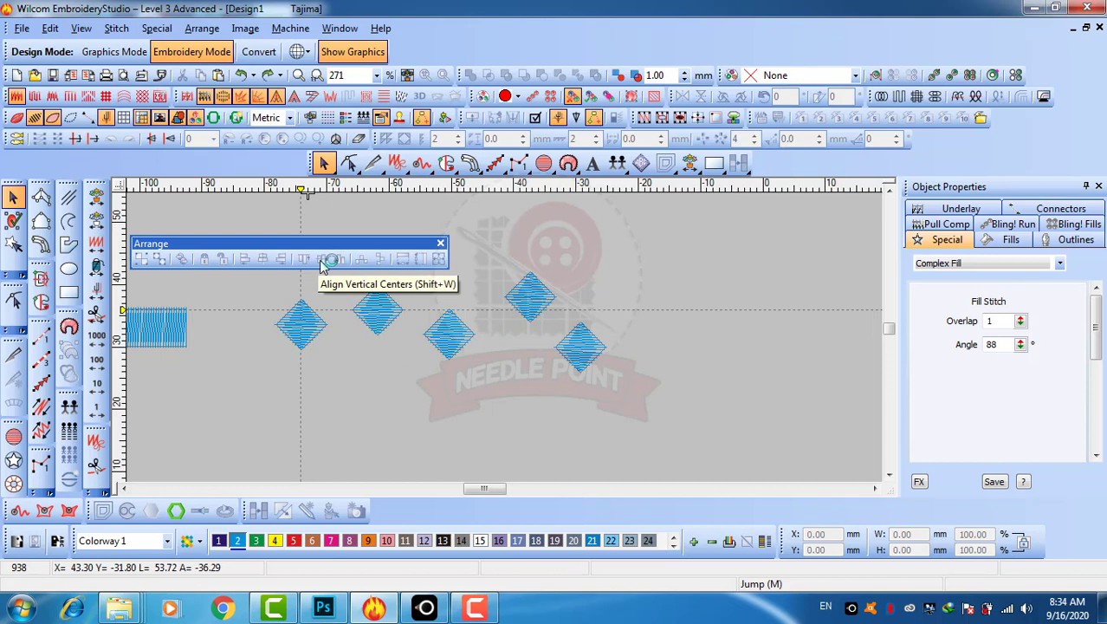
# - Duplicate the four stacked bars, rotate the copies 90° clockwise and place them above and beyond the row of diamonds
pyautogui.scroll(-1, 211, 316)
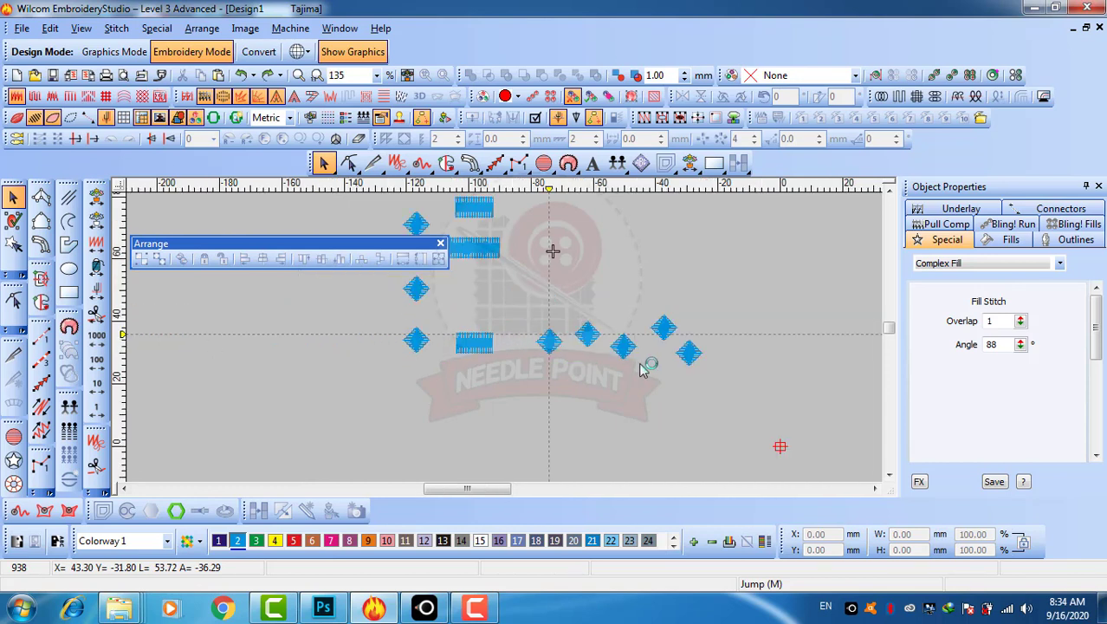
pyautogui.click(472, 345)
pyautogui.keyDown('ctrl'); pyautogui.click(474, 249); pyautogui.keyUp('ctrl')
pyautogui.keyDown('ctrl'); pyautogui.click(475, 206); pyautogui.keyUp('ctrl')
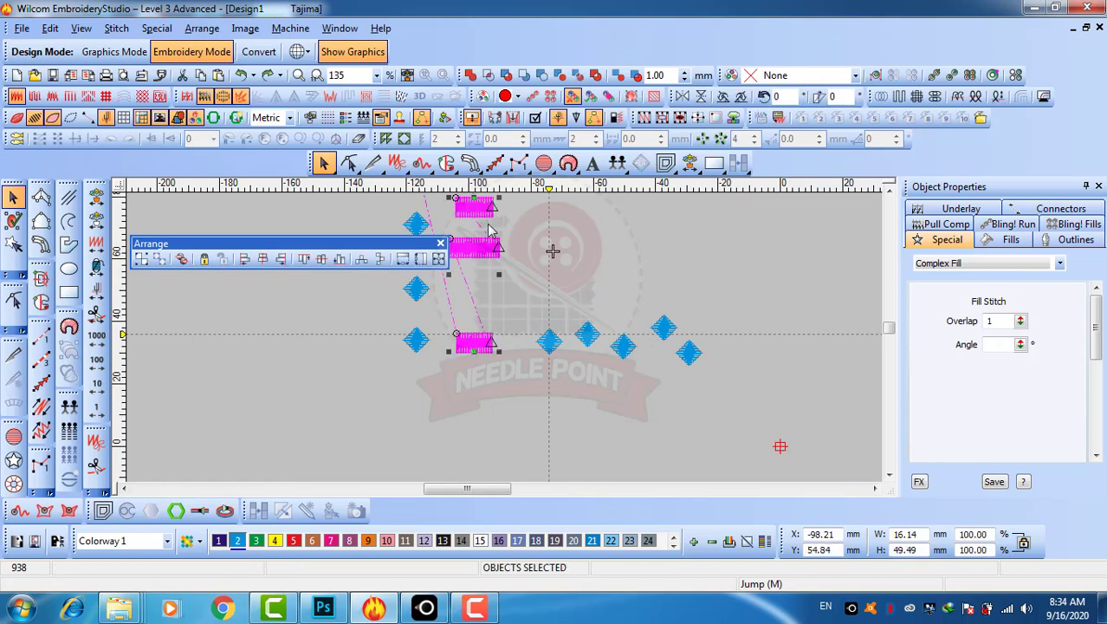
pyautogui.scroll(-1, 477, 207)
pyautogui.scroll(1, 503, 338)
pyautogui.keyDown('ctrl'); pyautogui.click(511, 275); pyautogui.keyUp('ctrl')
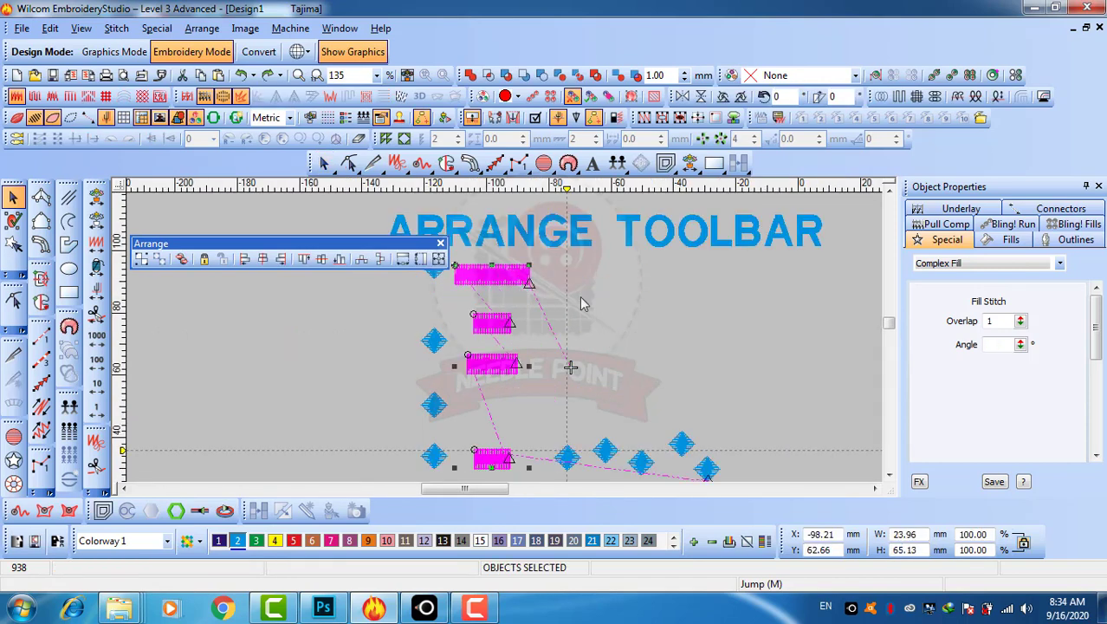
pyautogui.click(741, 96)
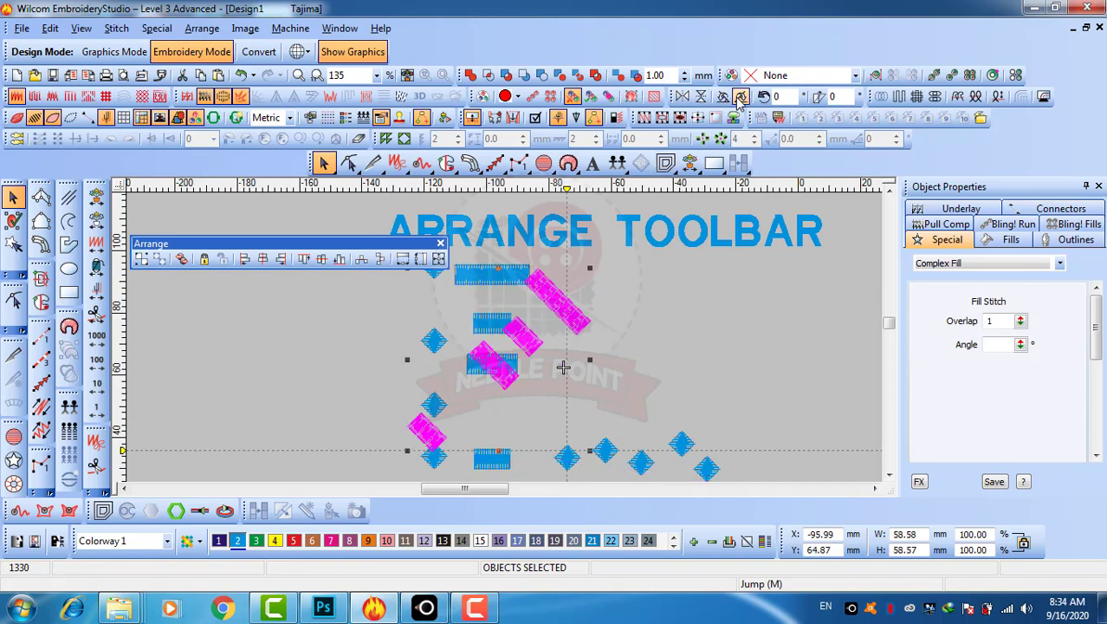
pyautogui.click(741, 96)
pyautogui.moveTo(544, 368); pyautogui.dragTo(715, 369)
pyautogui.press('Escape')
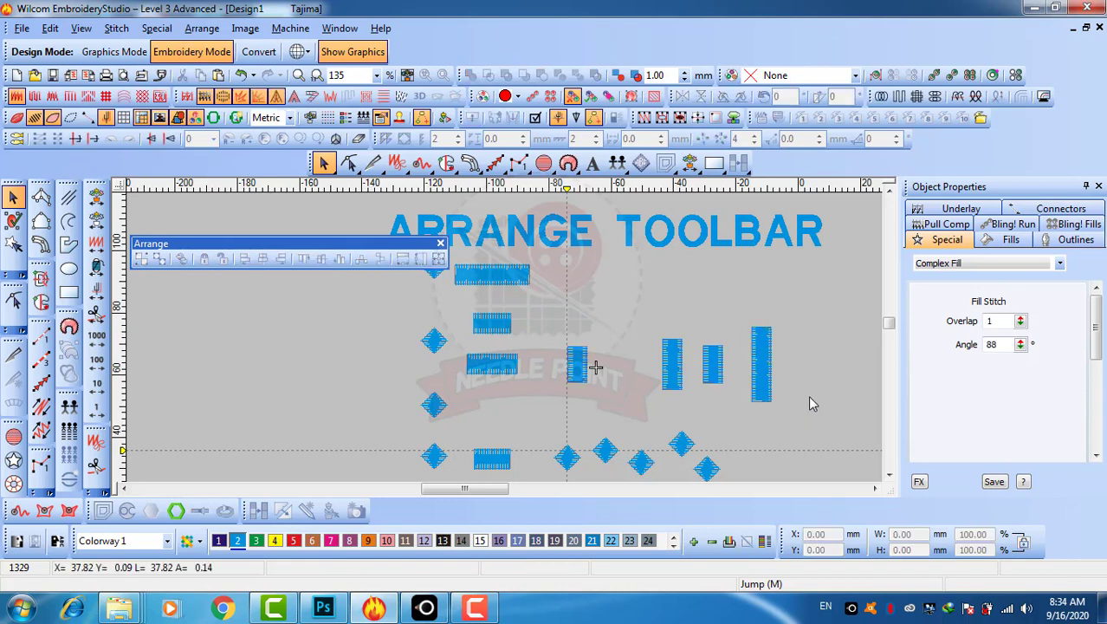
# - Add a horizontal guide at the top edge of the third upright bar and clear the selection
pyautogui.click(714, 355)
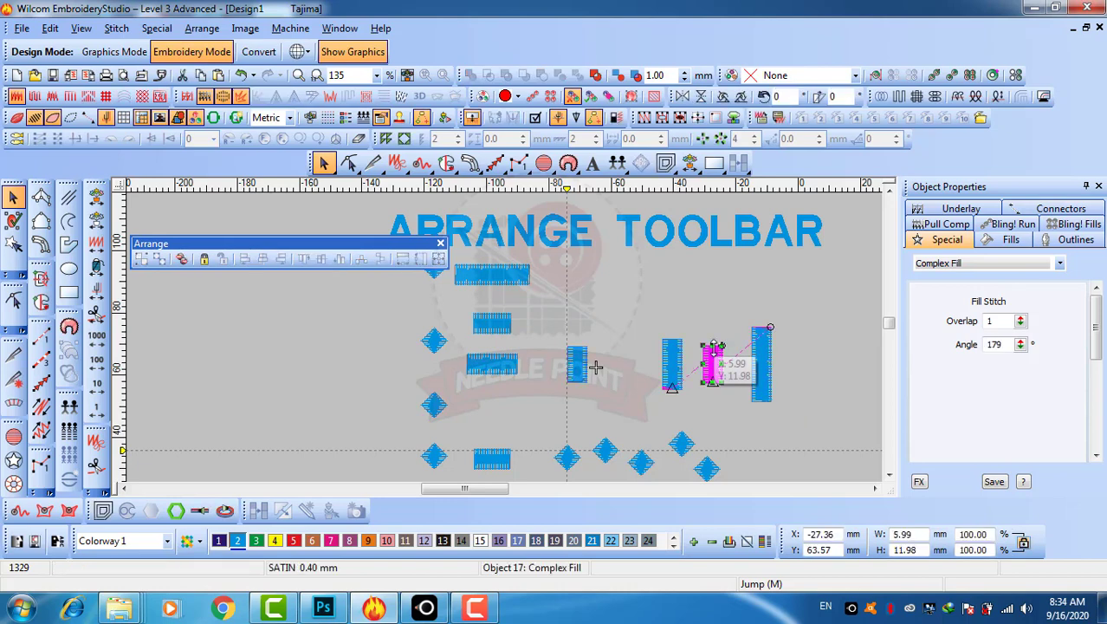
pyautogui.press('z')
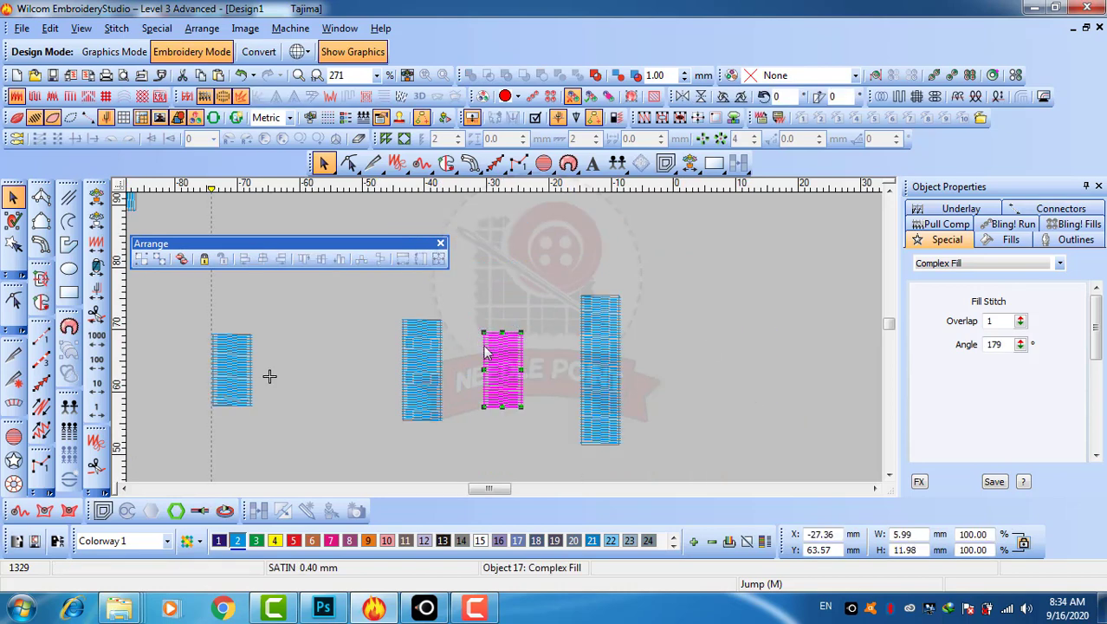
pyautogui.moveTo(118, 332)
pyautogui.mouseDown()
pyautogui.moveTo(121, 322)
pyautogui.moveTo(123, 334)
pyautogui.mouseUp()
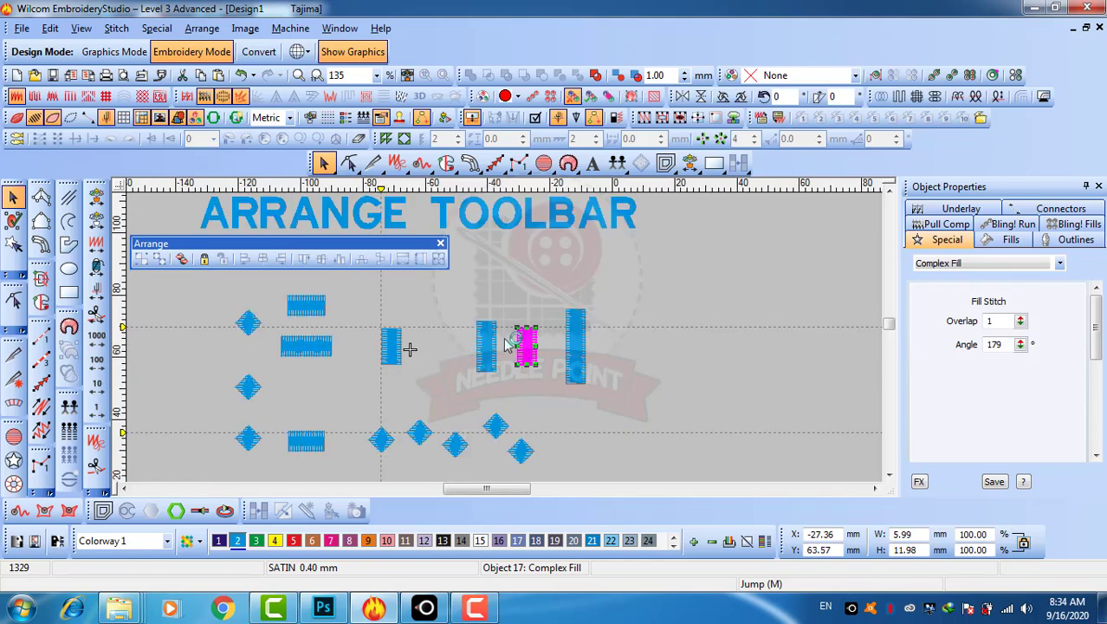
pyautogui.click(364, 419)
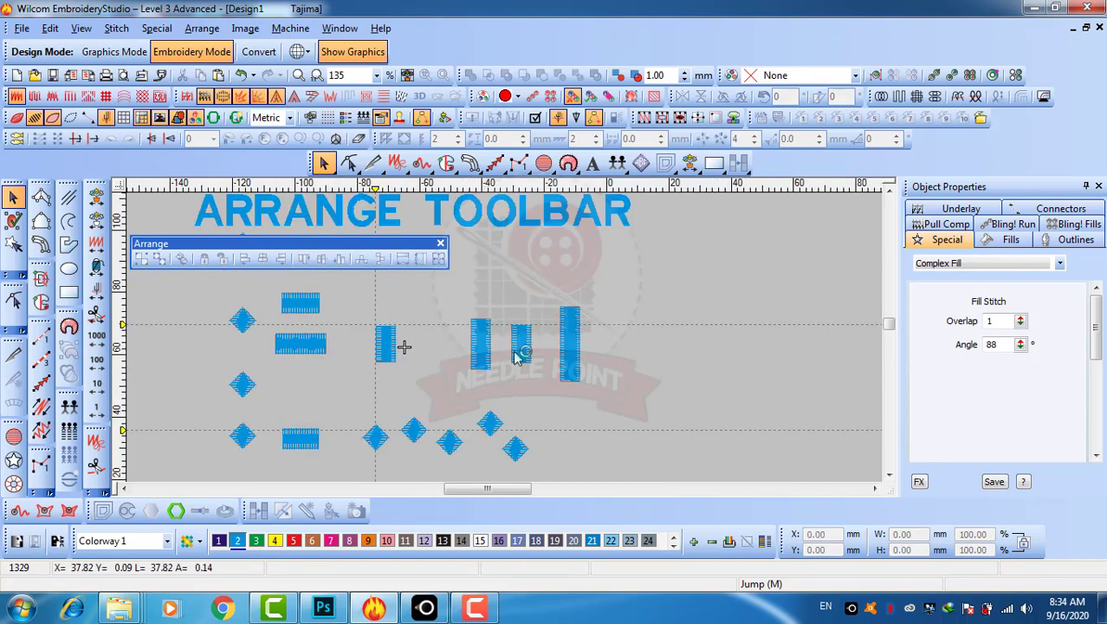
# - Align the tops of the four upright bars to the third one, selecting that one last
pyautogui.click(523, 341)
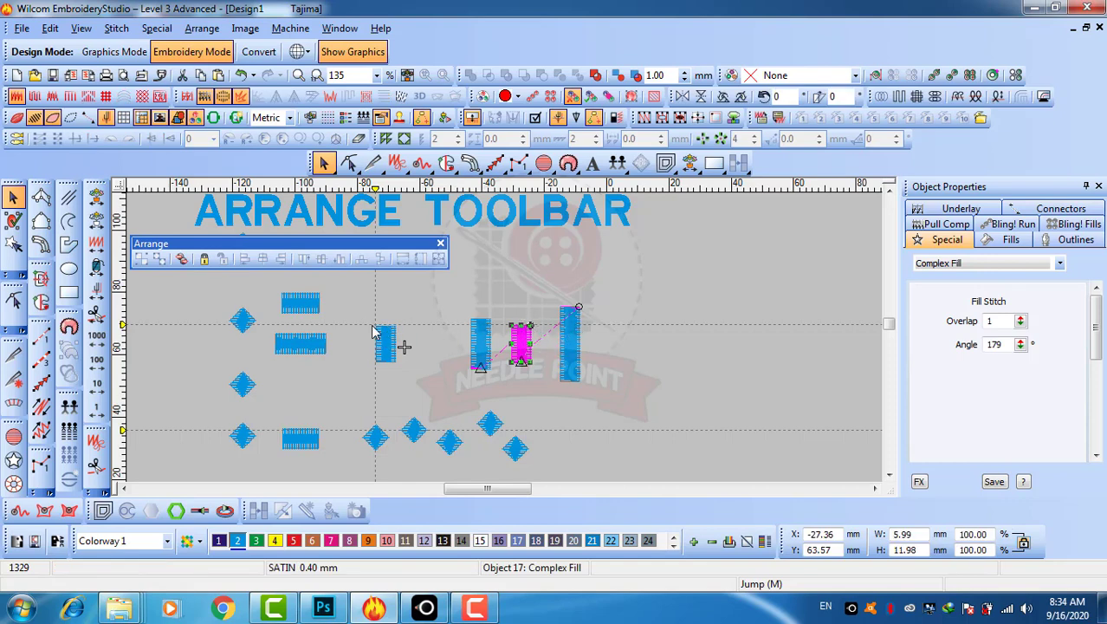
pyautogui.click(390, 346)
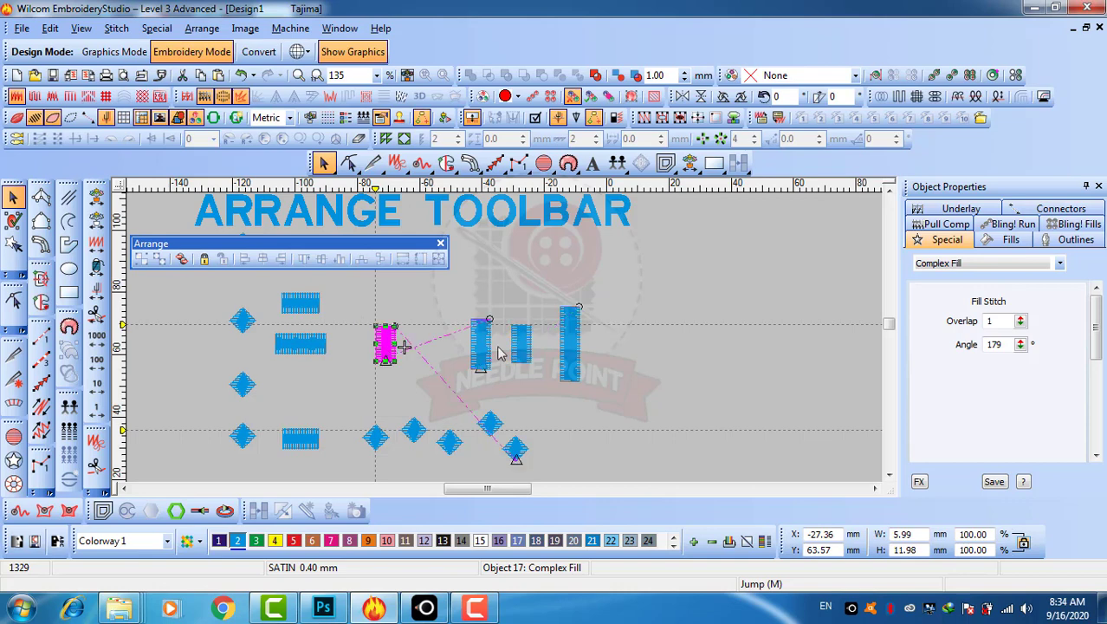
pyautogui.keyDown('ctrl'); pyautogui.click(483, 345); pyautogui.keyUp('ctrl')
pyautogui.keyDown('ctrl'); pyautogui.click(570, 347); pyautogui.keyUp('ctrl')
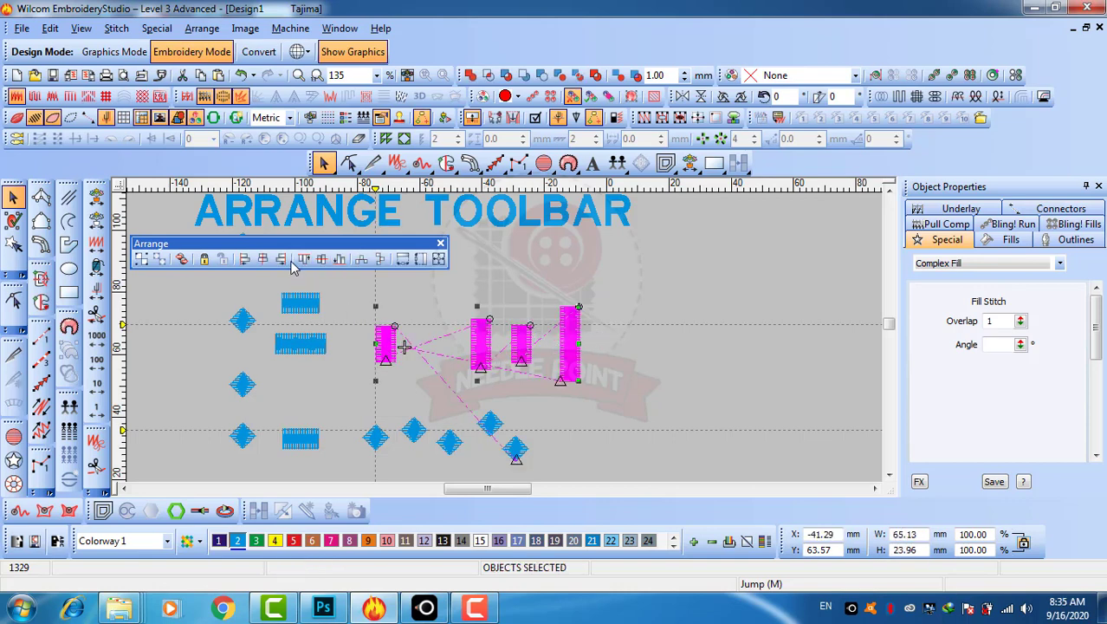
pyautogui.click(302, 260)
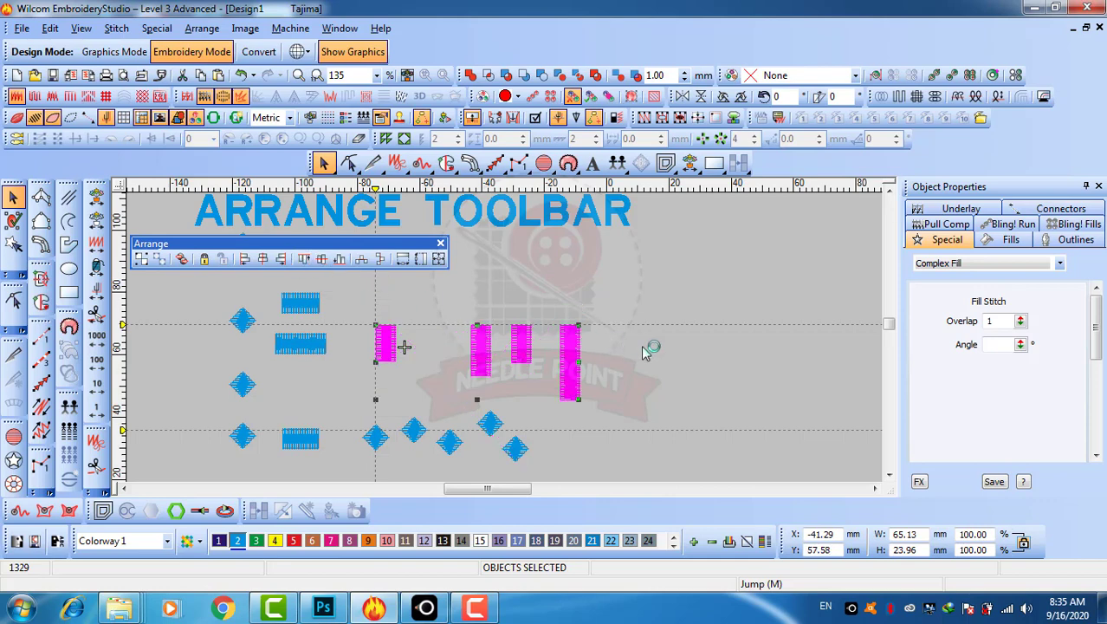
# - Undo the top alignment of the upright bars and move the horizontal guide to the third bar's vertical centre
pyautogui.click(679, 353)
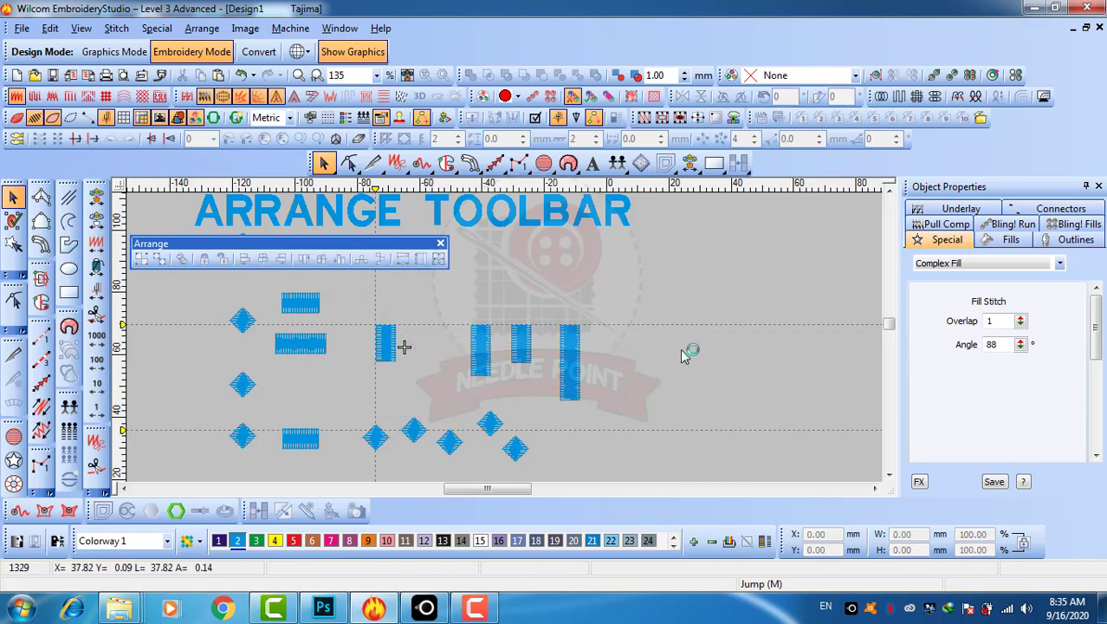
pyautogui.click(521, 344)
pyautogui.scroll(2, 529, 349)
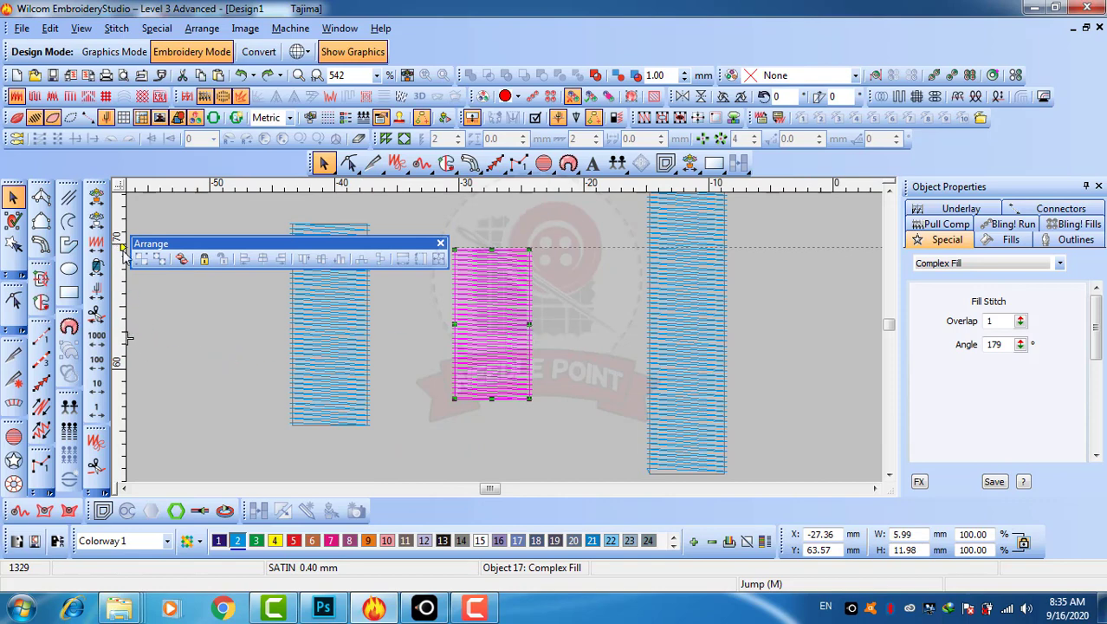
pyautogui.moveTo(123, 249); pyautogui.dragTo(124, 327)
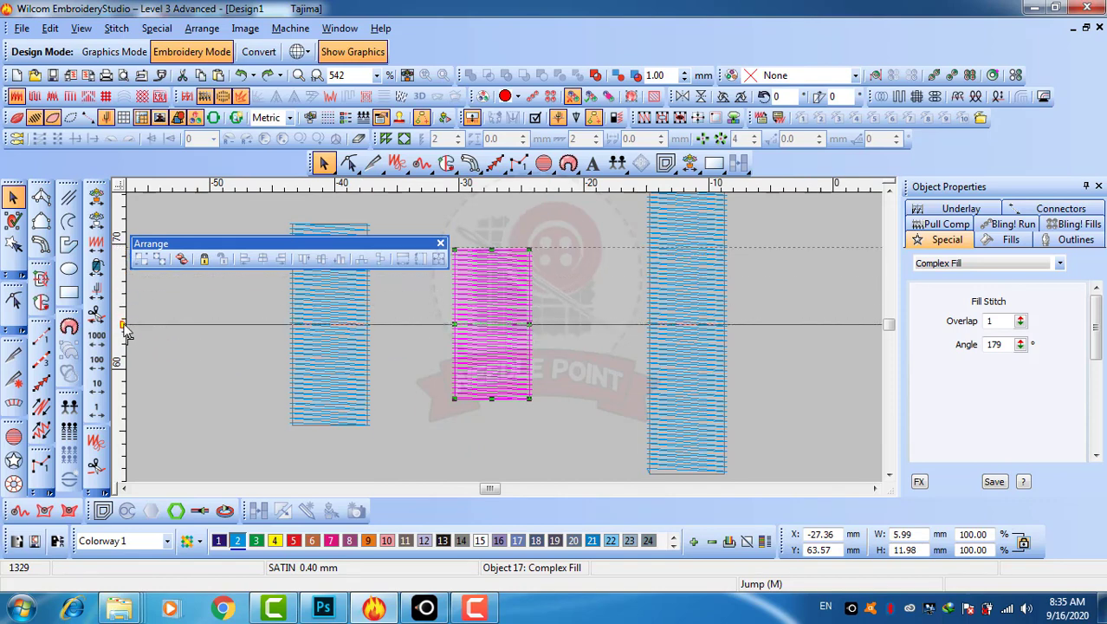
pyautogui.scroll(-4, 526, 348)
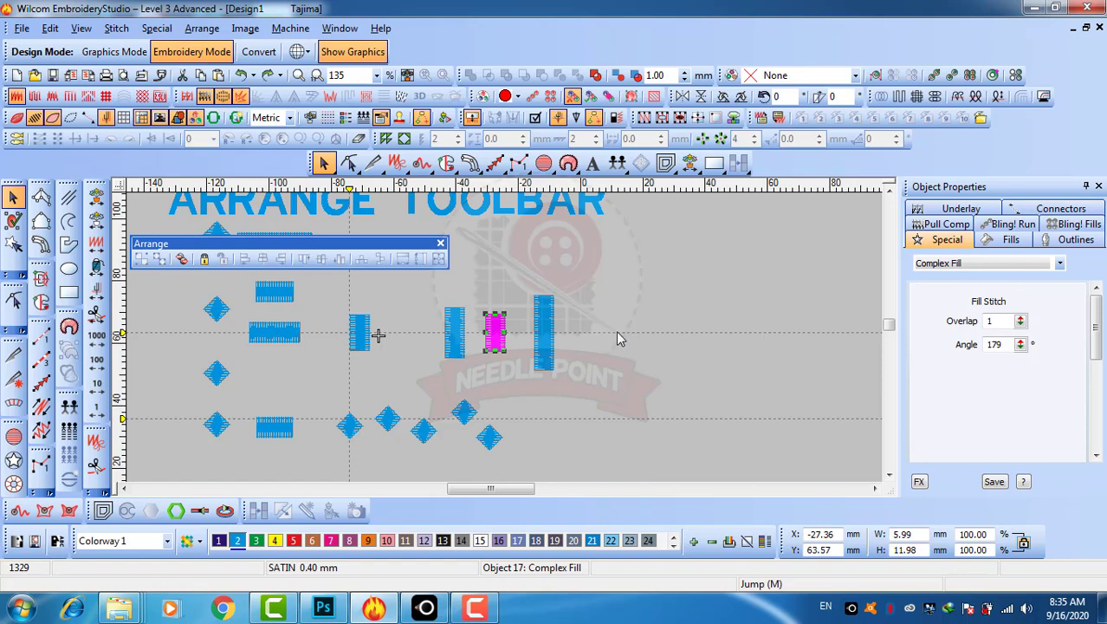
# - Examine the first, third and fourth upright bars in close-up to compare their vertical centres with the guide
pyautogui.scroll(2, 510, 345)
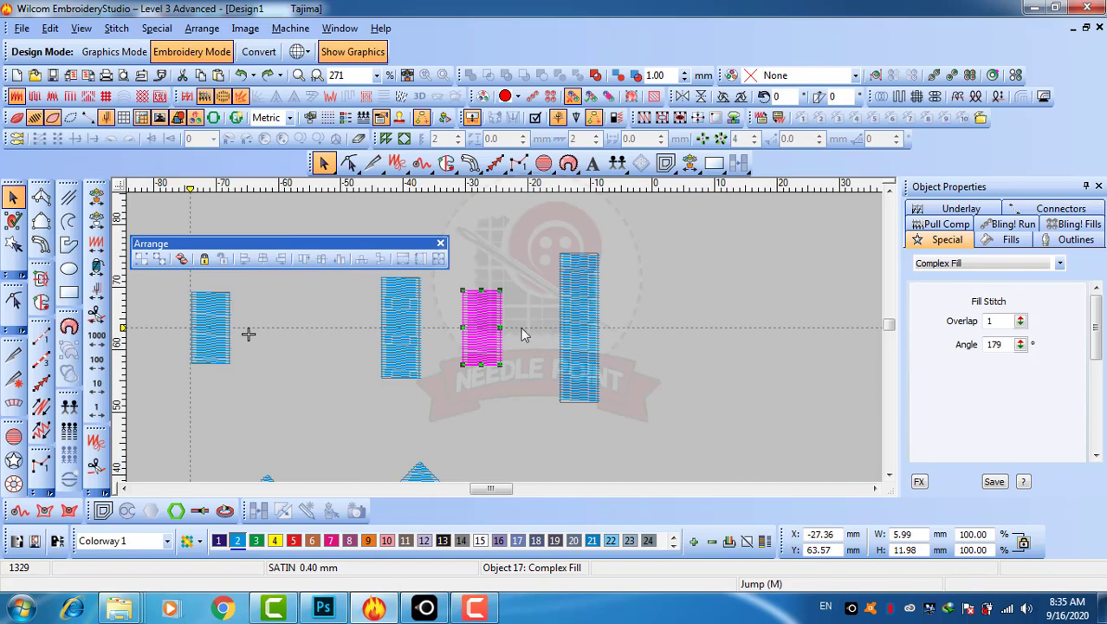
pyautogui.click(209, 358)
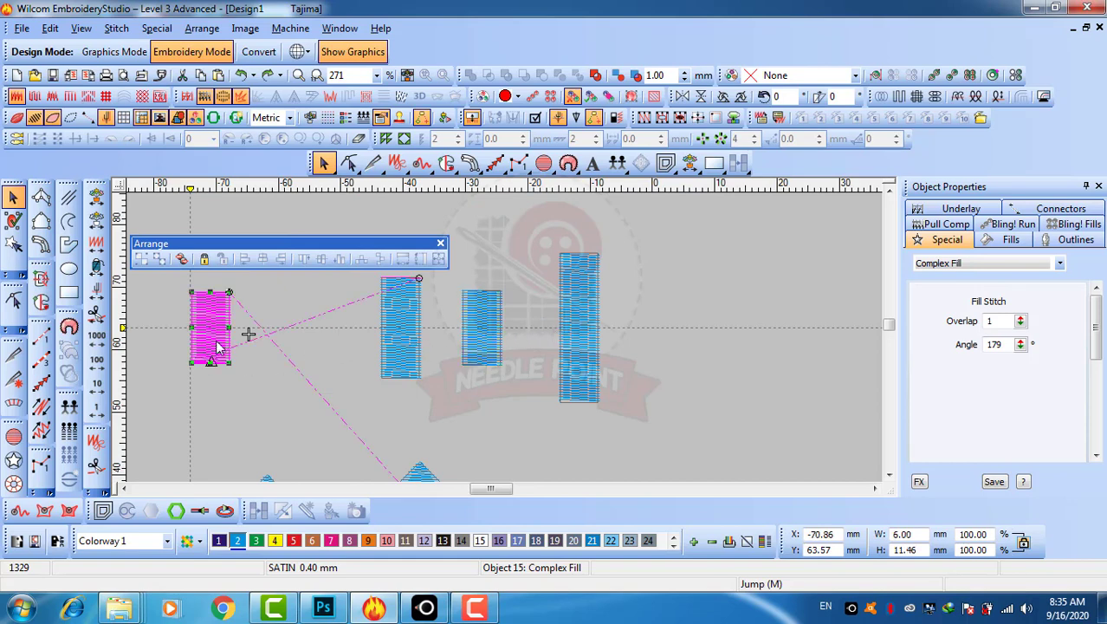
pyautogui.scroll(2, 218, 347)
pyautogui.scroll(-2, 507, 341)
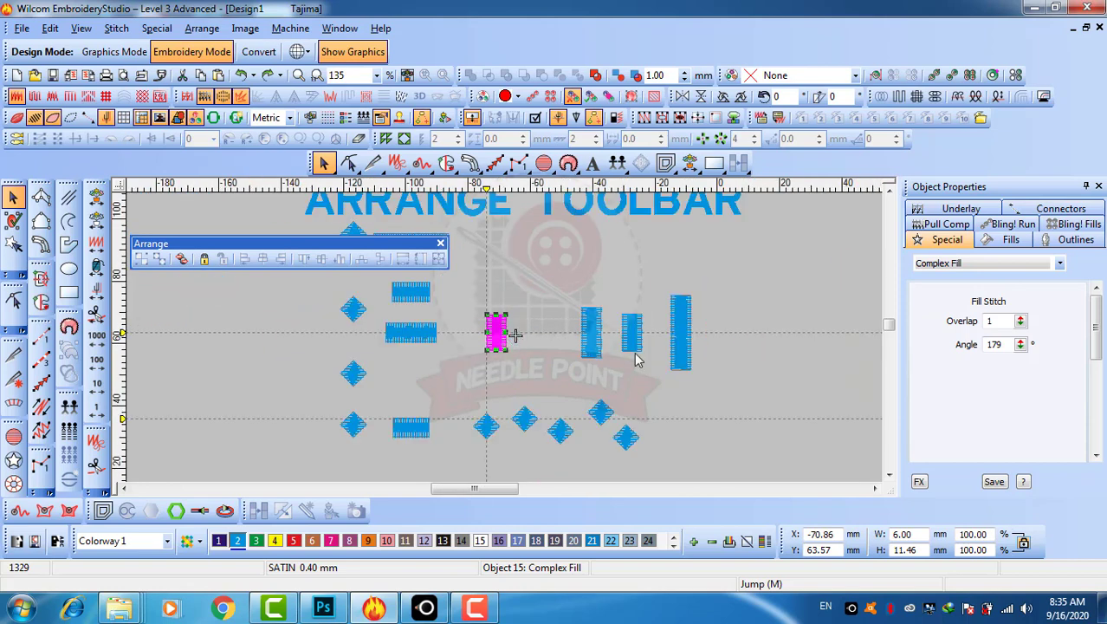
pyautogui.click(640, 344)
pyautogui.scroll(2, 642, 345)
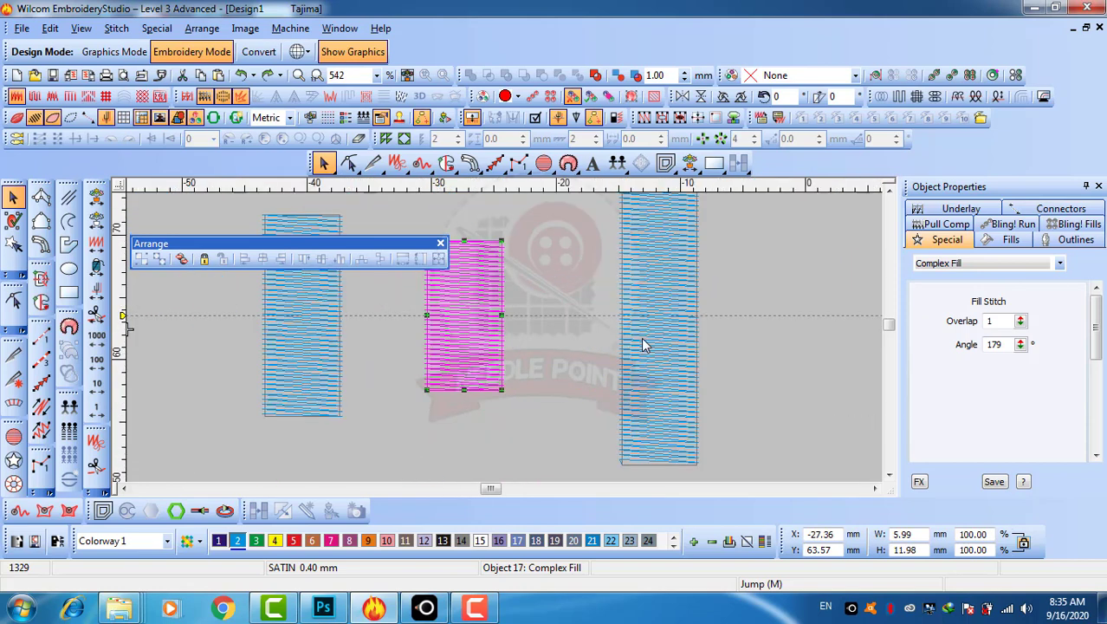
pyautogui.click(672, 357)
pyautogui.scroll(-2, 672, 360)
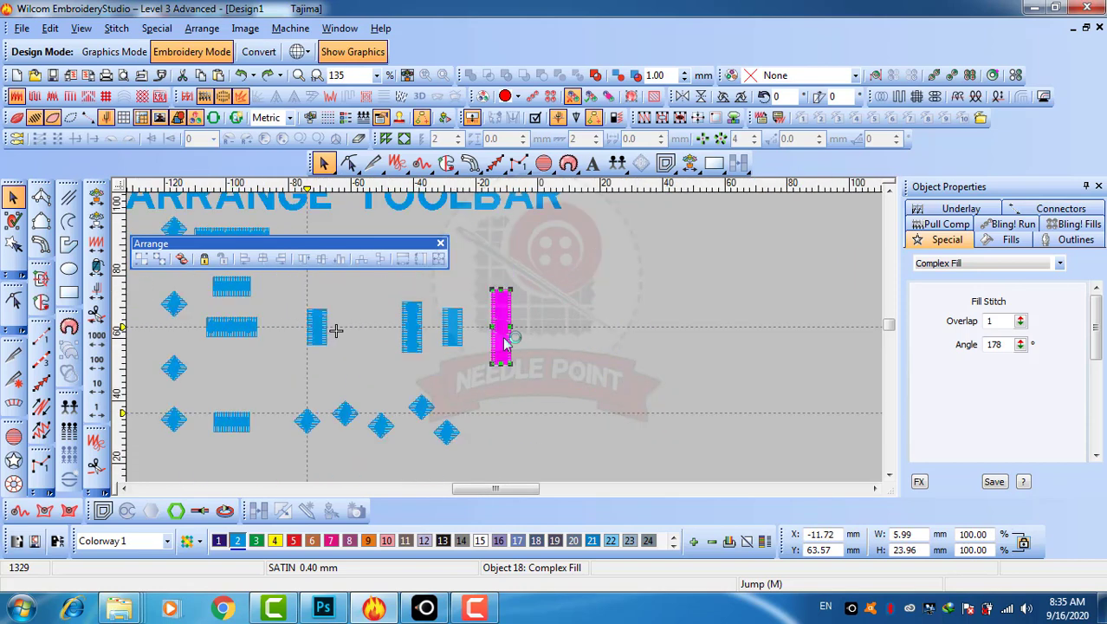
# - Move the fourth and third upright bars down and the first one up off the guide, and clear the selection
pyautogui.moveTo(505, 342); pyautogui.dragTo(454, 364)
pyautogui.click(454, 343)
pyautogui.click(317, 338)
pyautogui.moveTo(317, 338); pyautogui.dragTo(330, 324)
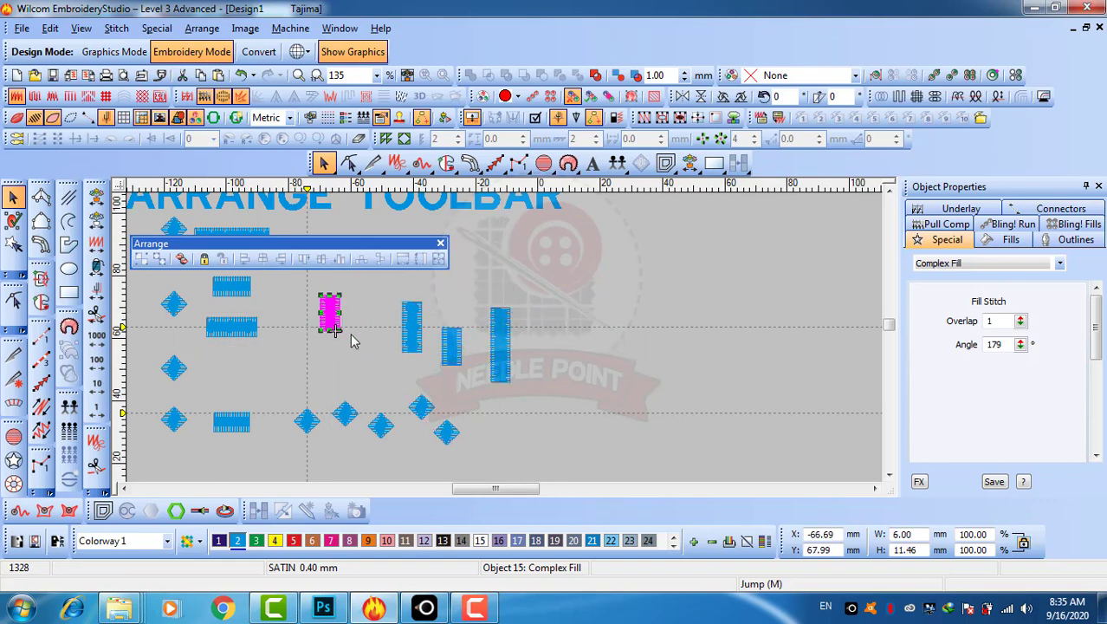
pyautogui.click(583, 340)
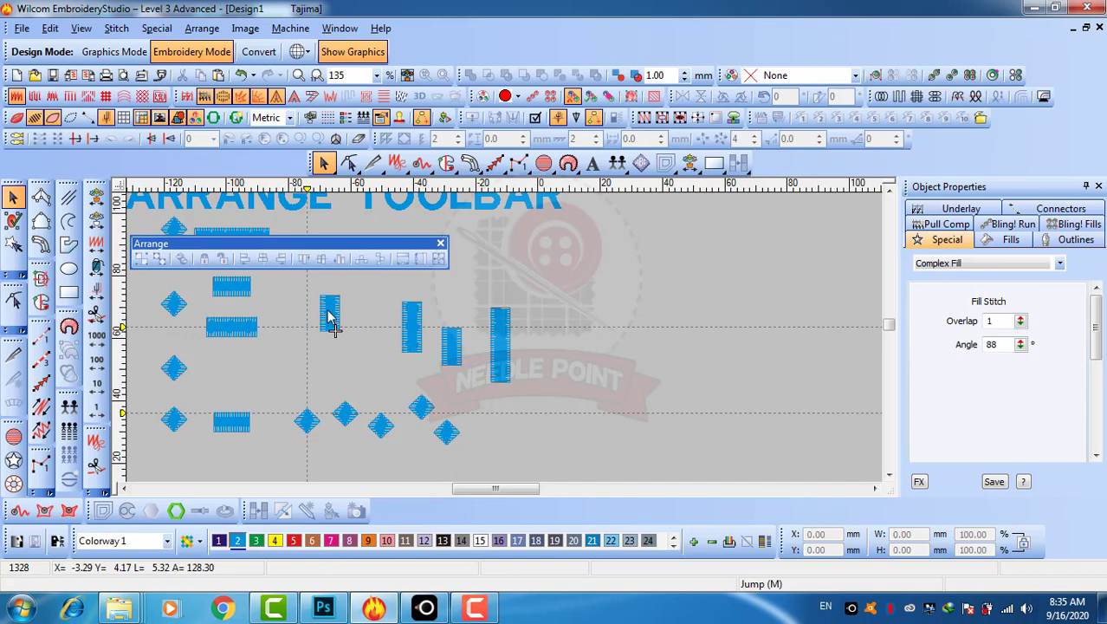
# - Align the vertical centres of the four upright bars to the second one, selecting it last, and check each bar against the guide
pyautogui.click(331, 316)
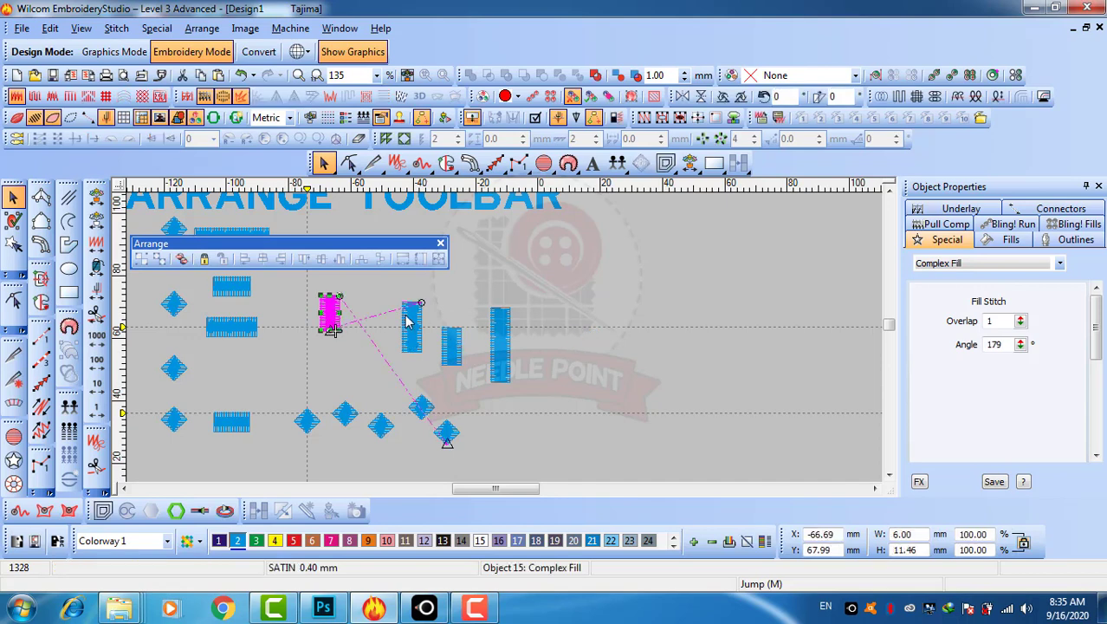
pyautogui.click(649, 339)
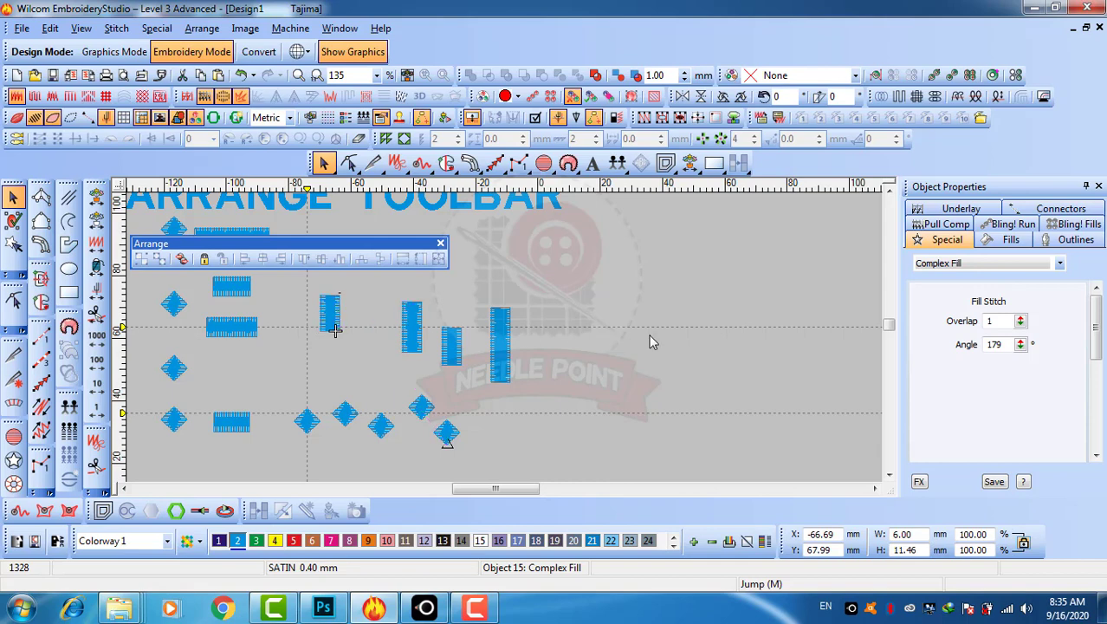
pyautogui.click(412, 317)
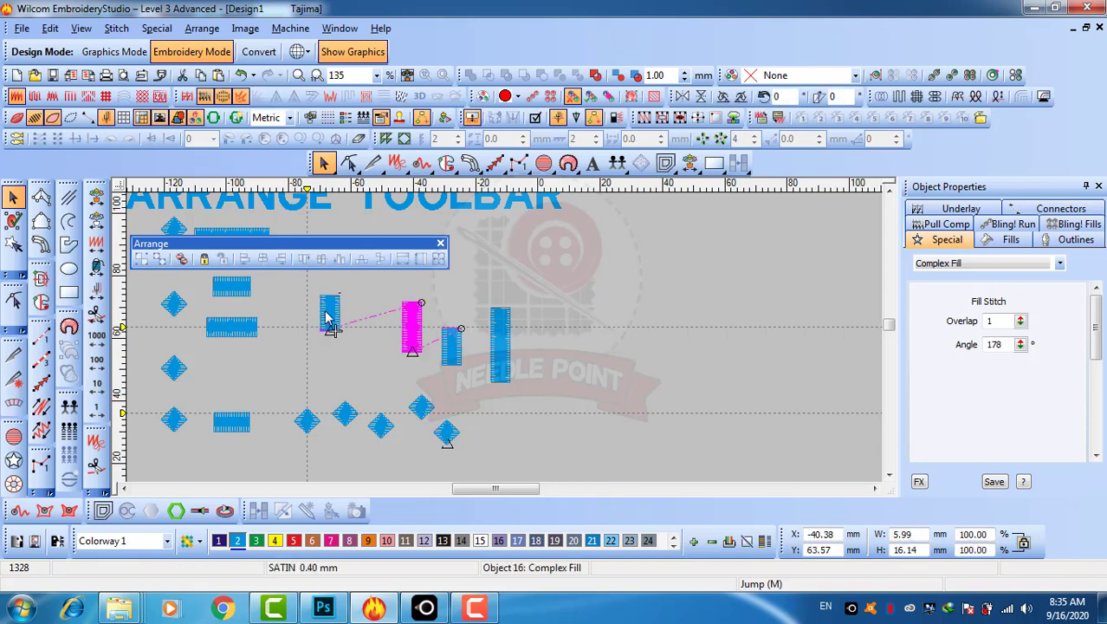
pyautogui.click(331, 317)
pyautogui.keyDown('ctrl'); pyautogui.click(451, 351); pyautogui.keyUp('ctrl')
pyautogui.keyDown('ctrl'); pyautogui.click(513, 345); pyautogui.keyUp('ctrl')
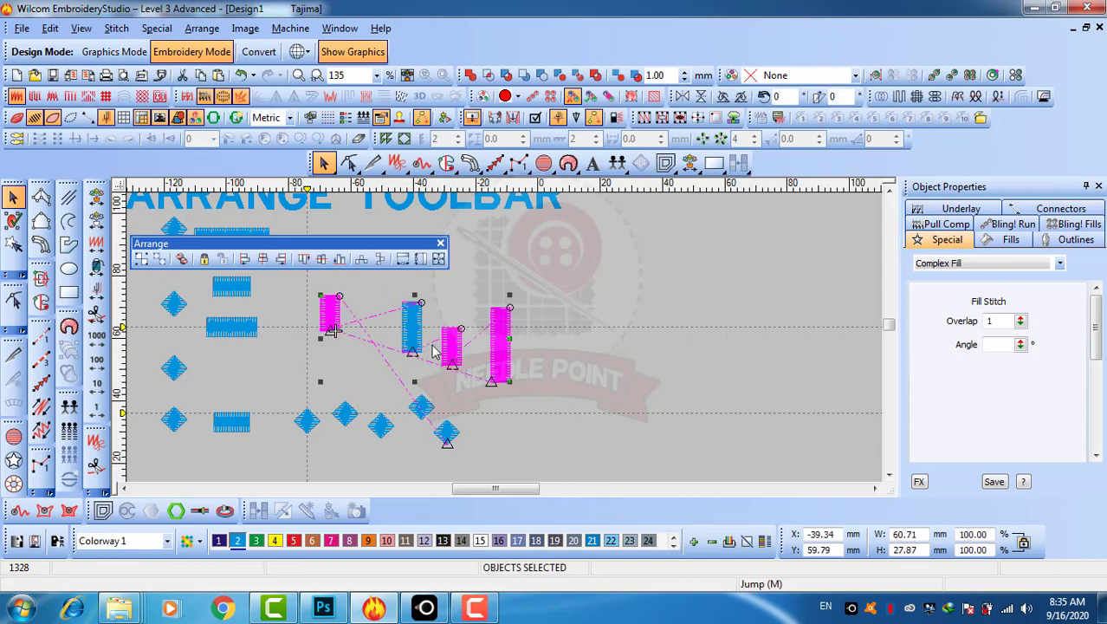
pyautogui.click(322, 260)
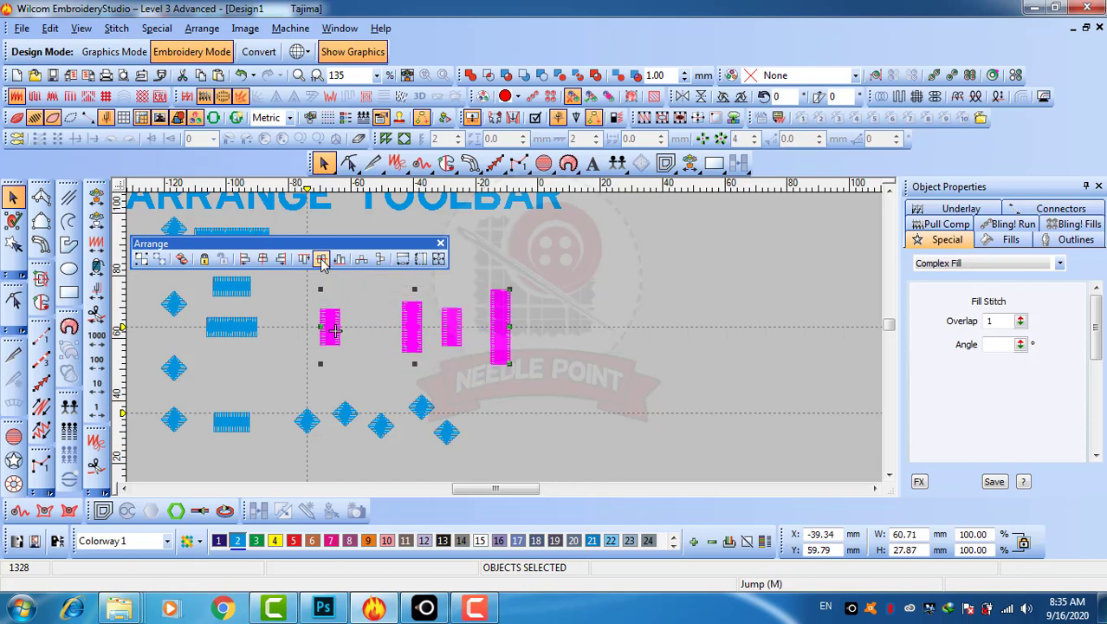
pyautogui.click(695, 355)
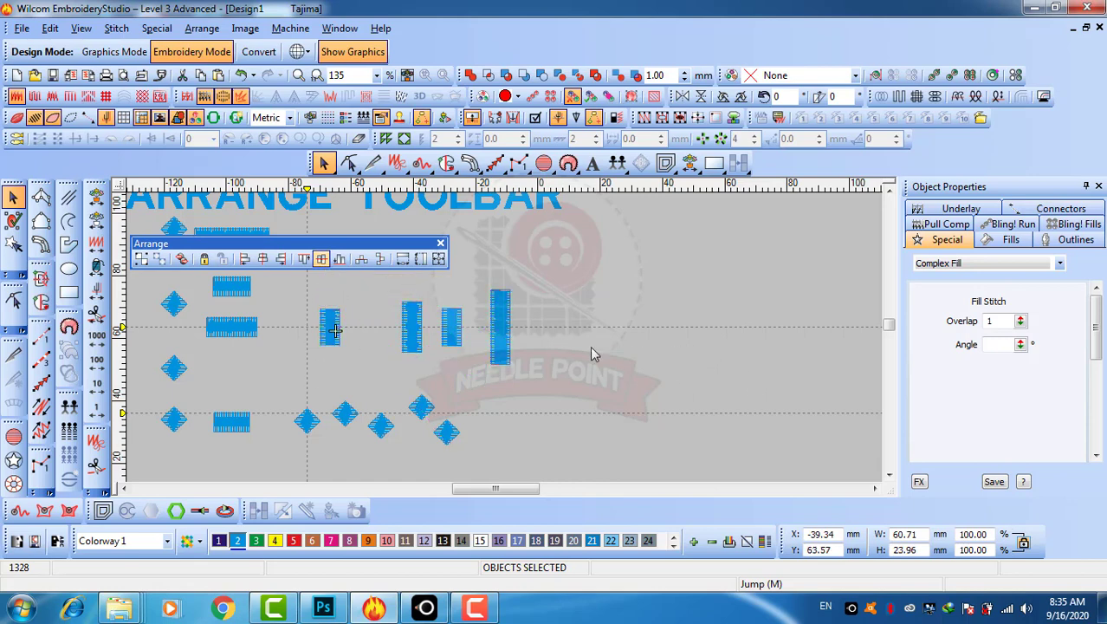
pyautogui.click(503, 343)
pyautogui.click(451, 331)
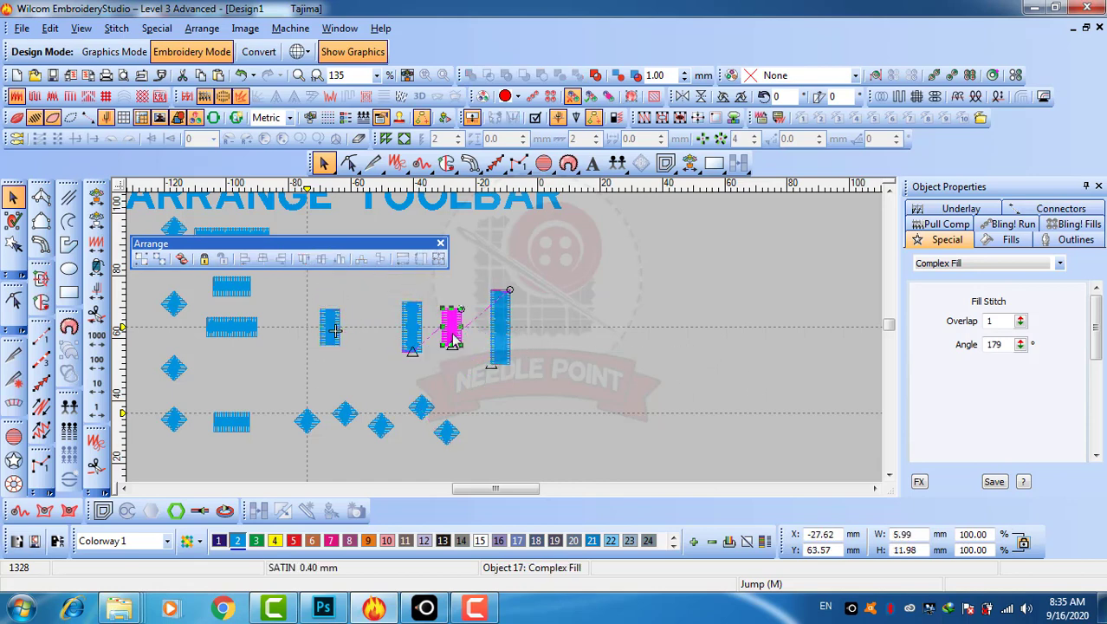
pyautogui.click(329, 333)
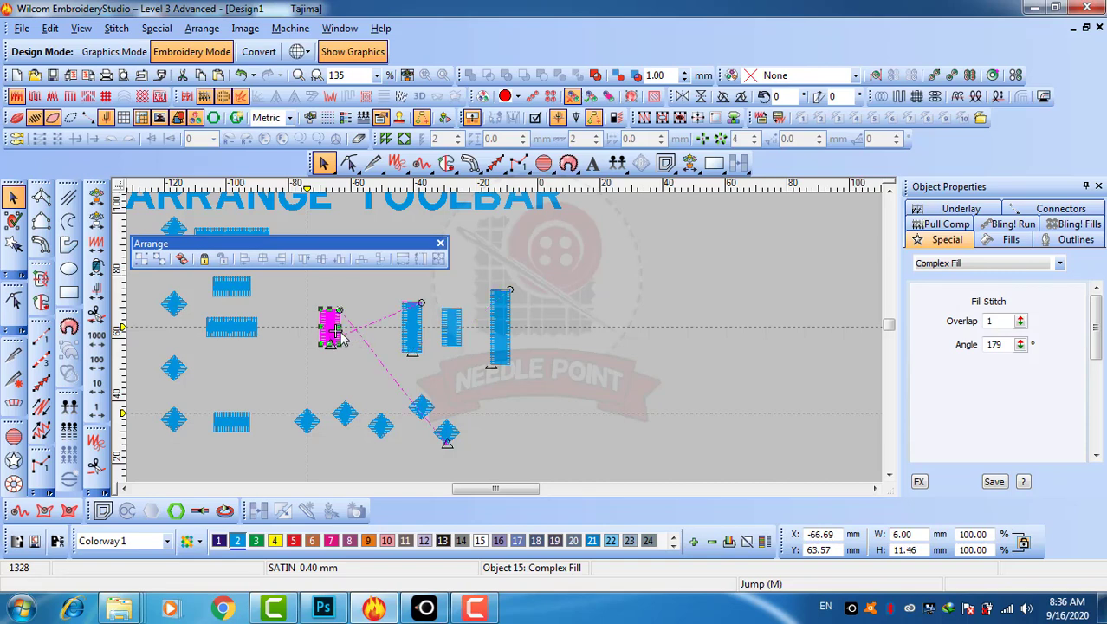
pyautogui.click(410, 330)
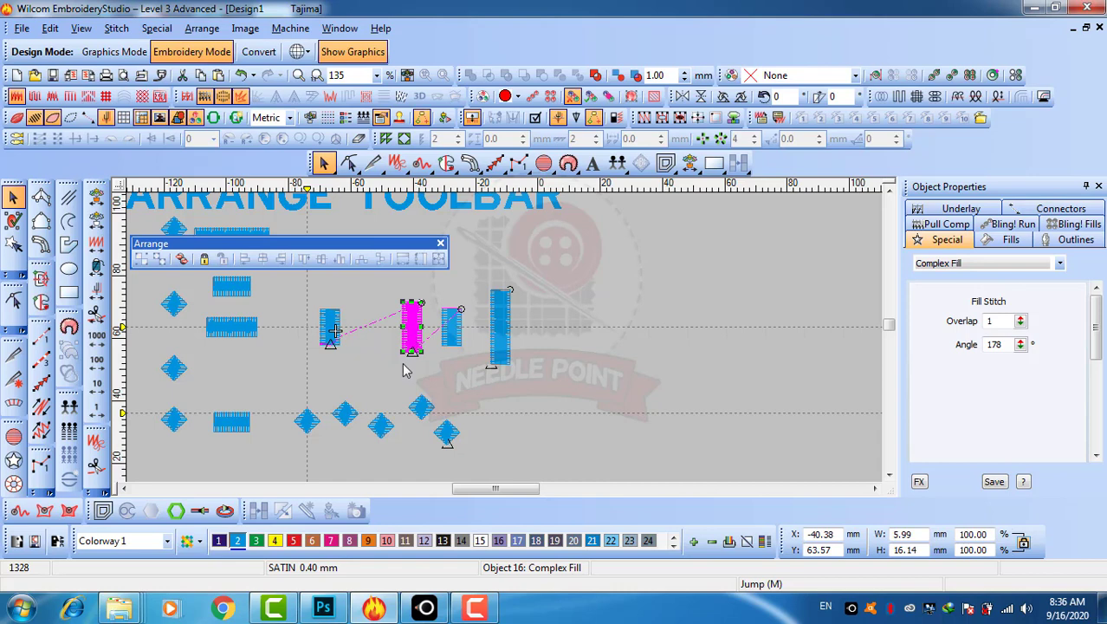
pyautogui.click(405, 368)
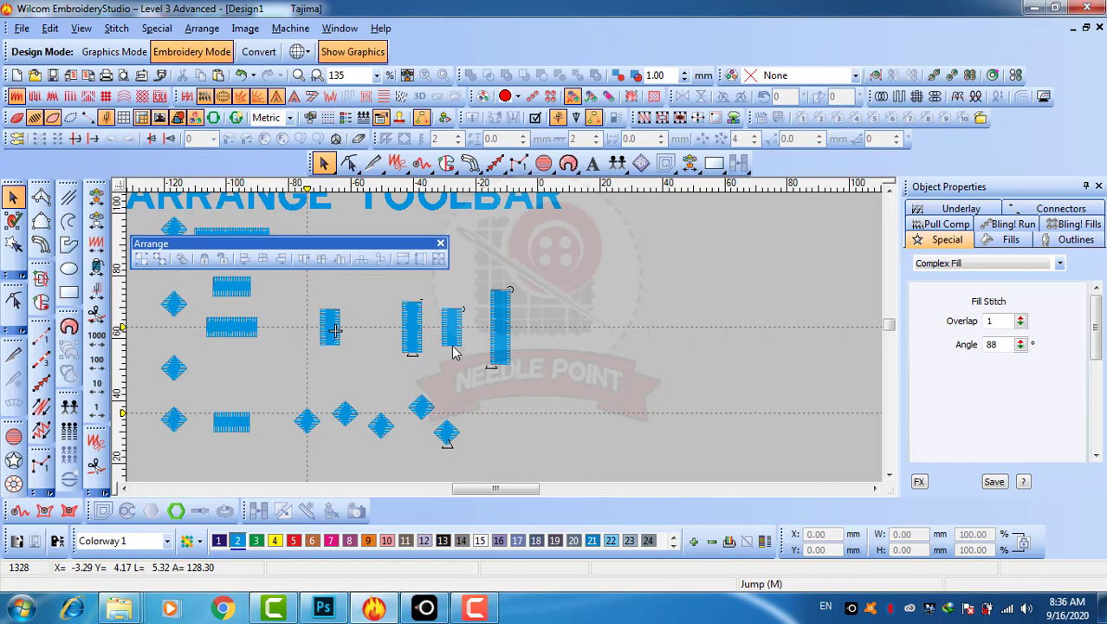
# - Move the horizontal guide to the bottom edge of the second upright bar and clear the selection
pyautogui.press('z')
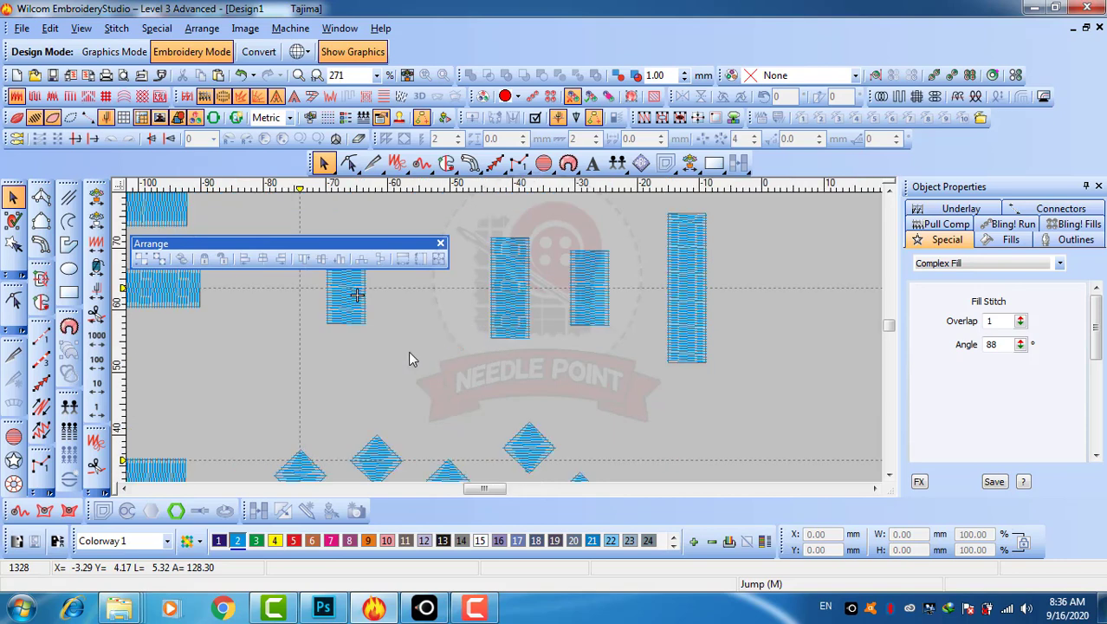
pyautogui.click(516, 322)
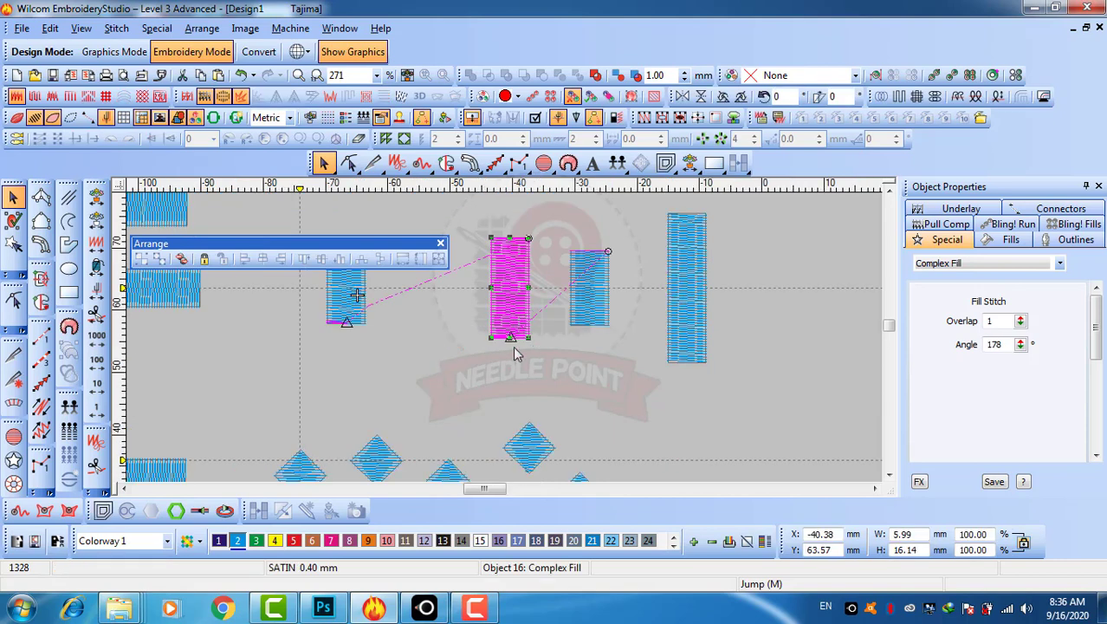
pyautogui.press('z')
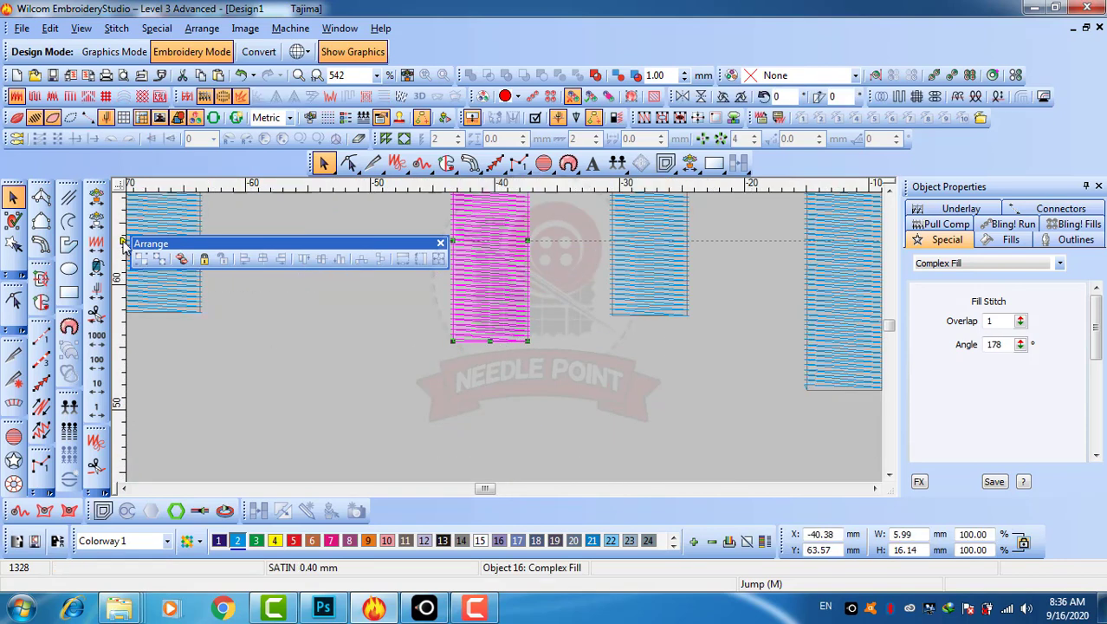
pyautogui.click(119, 341)
pyautogui.moveTo(117, 345); pyautogui.dragTo(119, 347)
pyautogui.hotkey('shift', 'z')
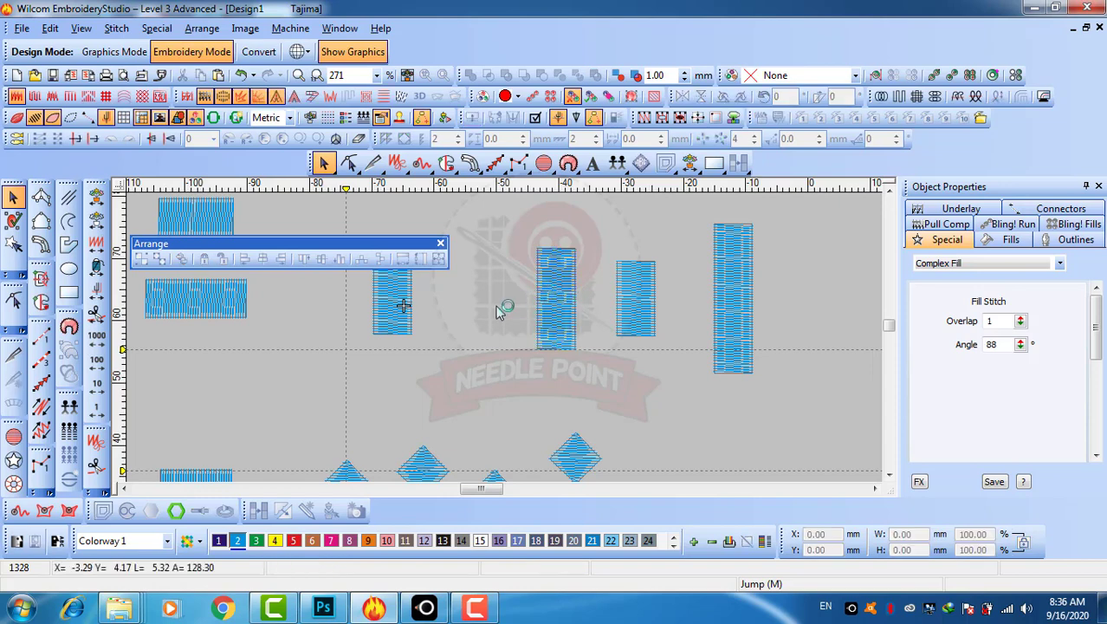
# - Align the bottoms of the four upright bars to the second one, selecting it last, and clear the selection
pyautogui.click(390, 305)
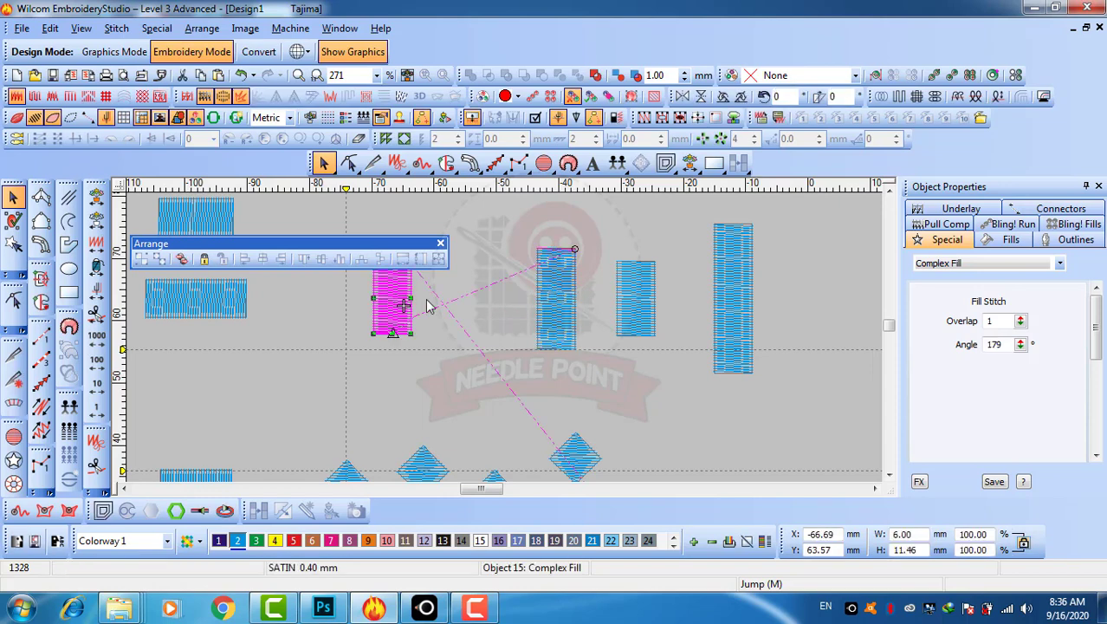
pyautogui.keyDown('ctrl'); pyautogui.click(647, 316); pyautogui.keyUp('ctrl')
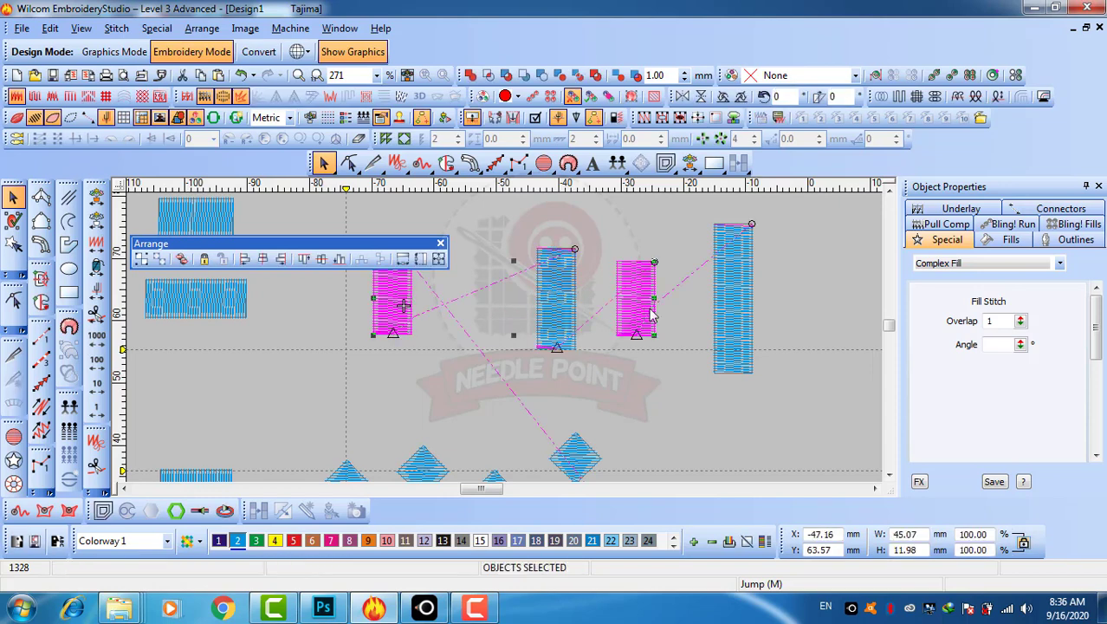
pyautogui.keyDown('ctrl'); pyautogui.click(744, 302); pyautogui.keyUp('ctrl')
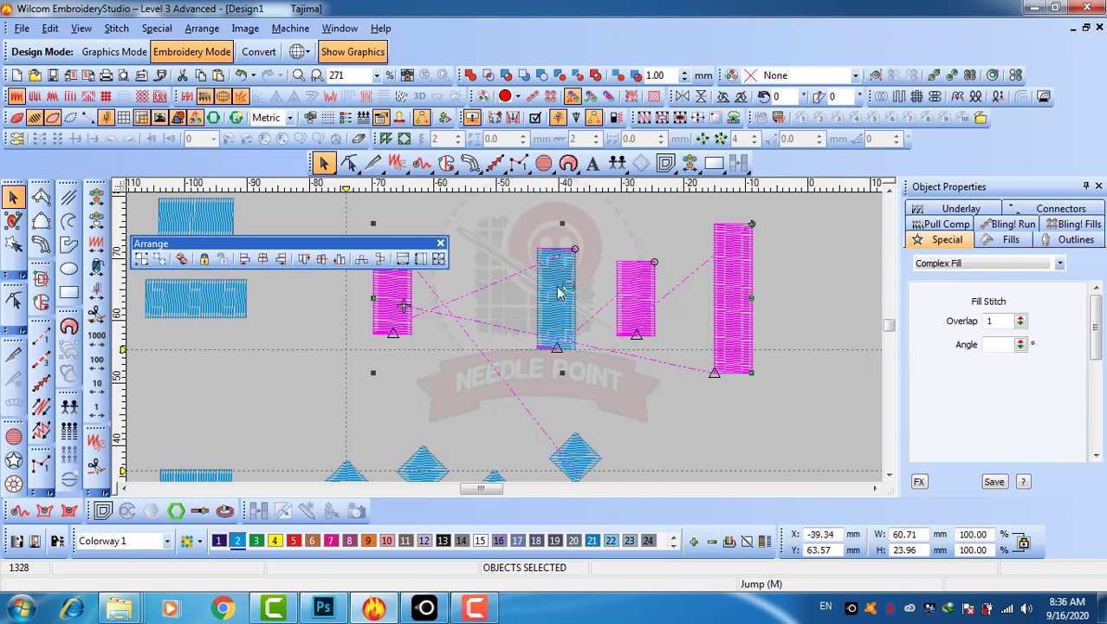
pyautogui.click(340, 261)
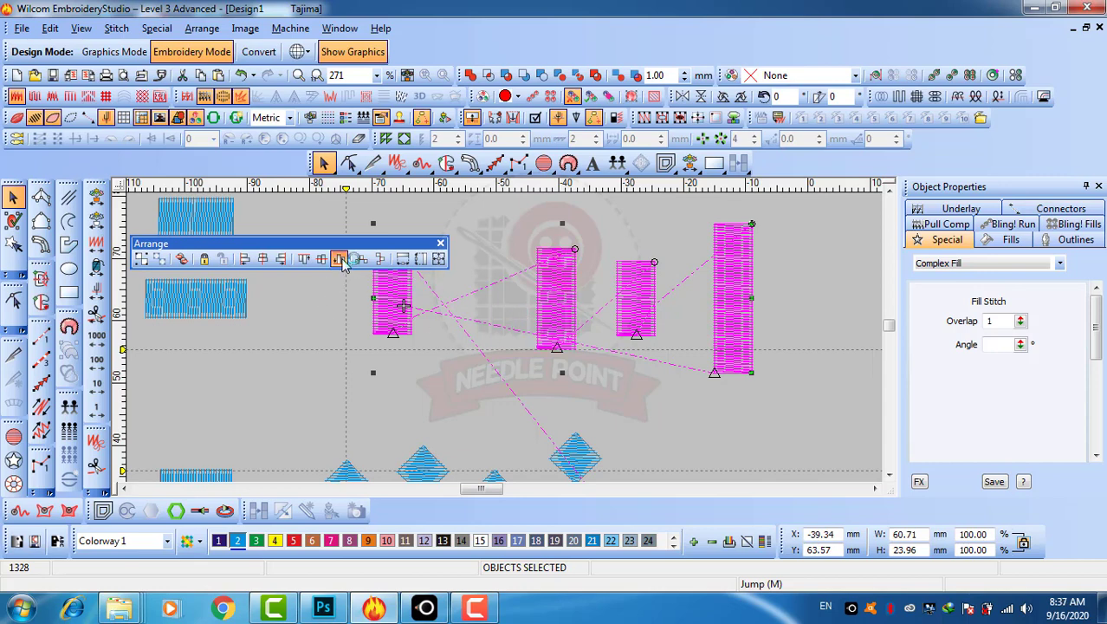
pyautogui.click(537, 392)
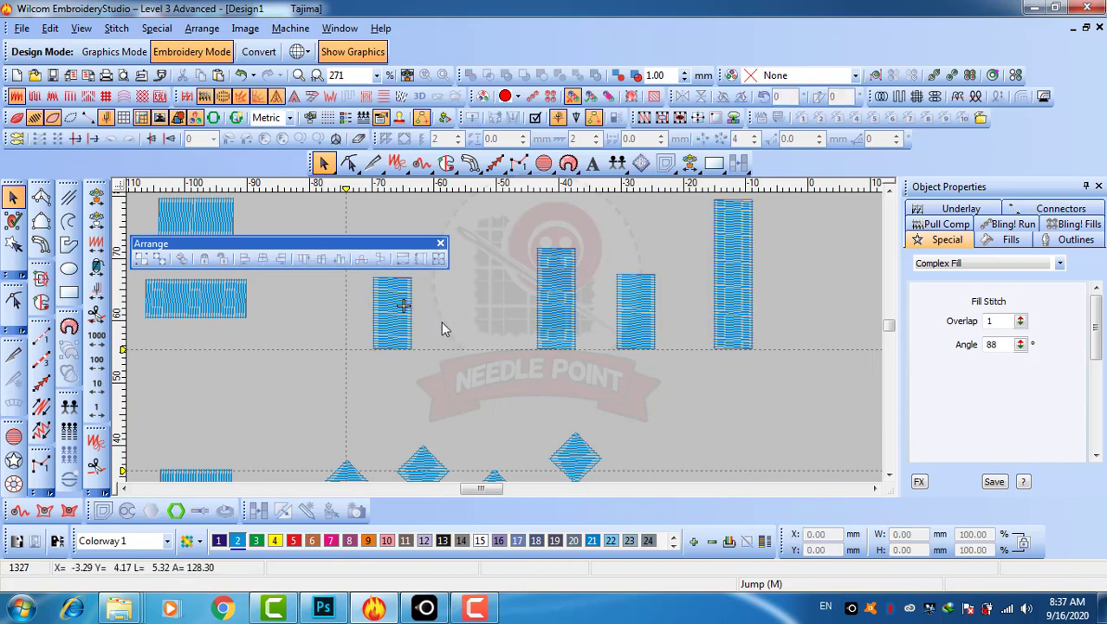
# - Duplicate the top diamond of the existing column into a new staggered column of five diamonds beyond the upright bars
pyautogui.scroll(-2, 569, 345)
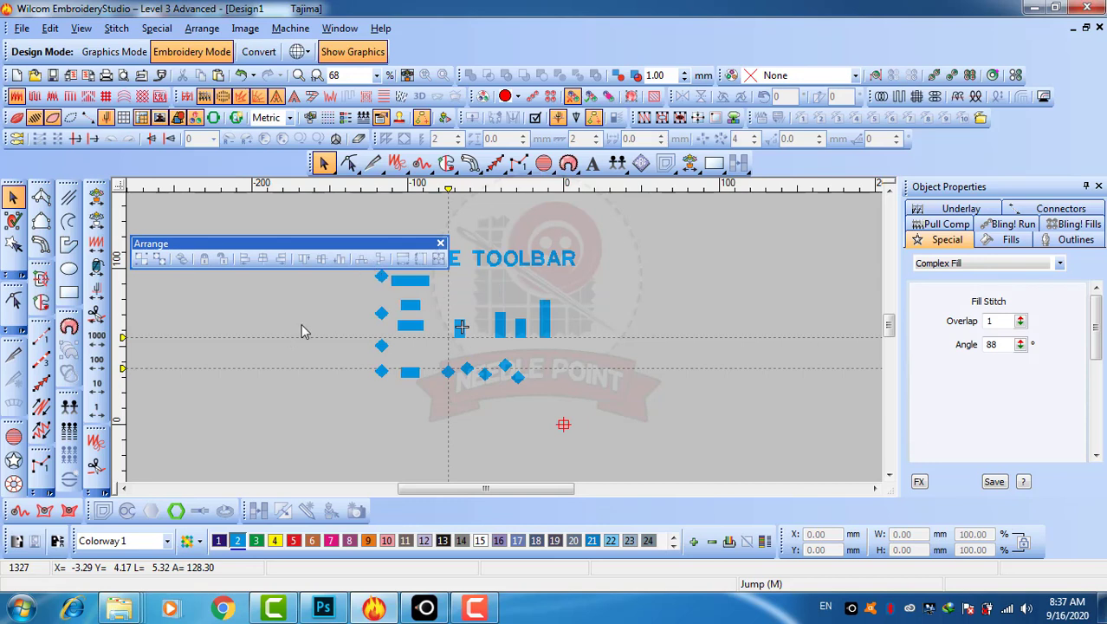
pyautogui.click(381, 263)
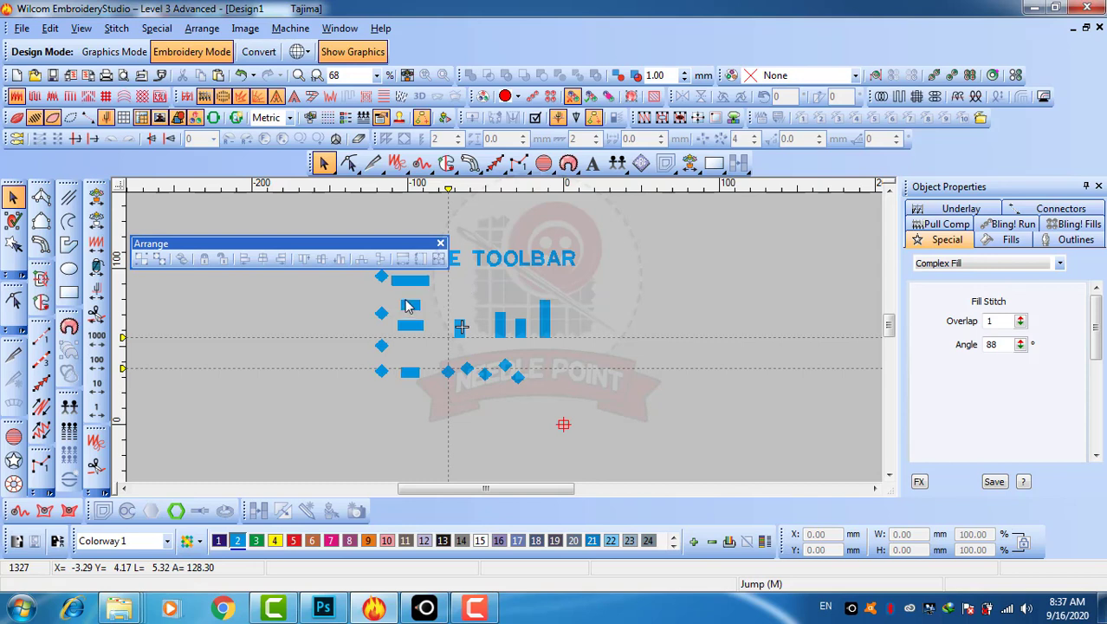
pyautogui.click(382, 279)
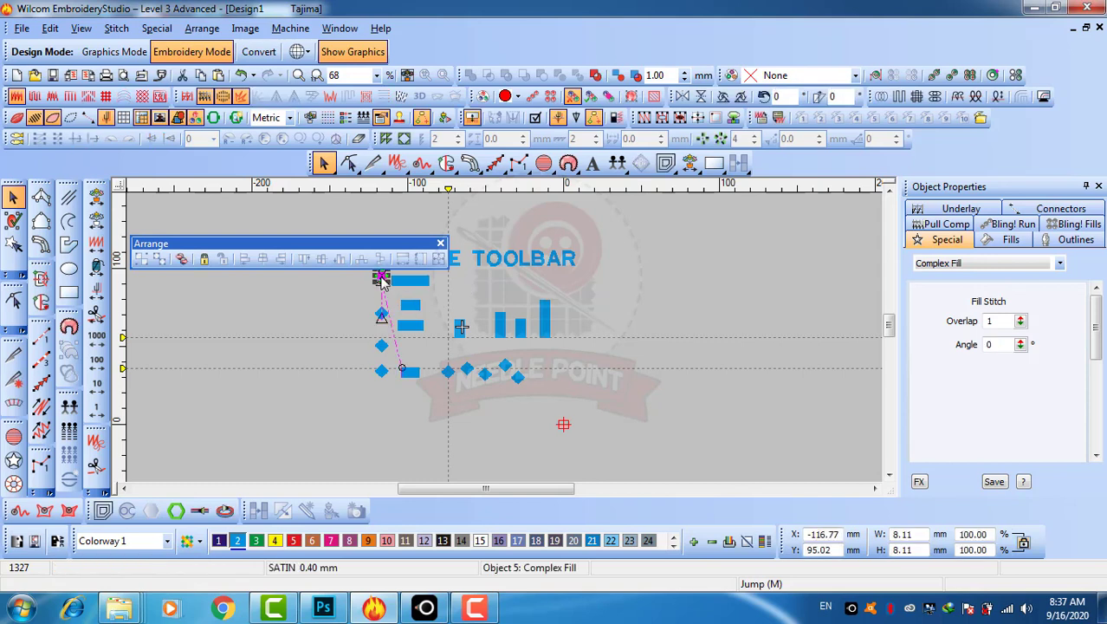
pyautogui.moveTo(382, 279); pyautogui.dragTo(609, 366)
pyautogui.press('z')
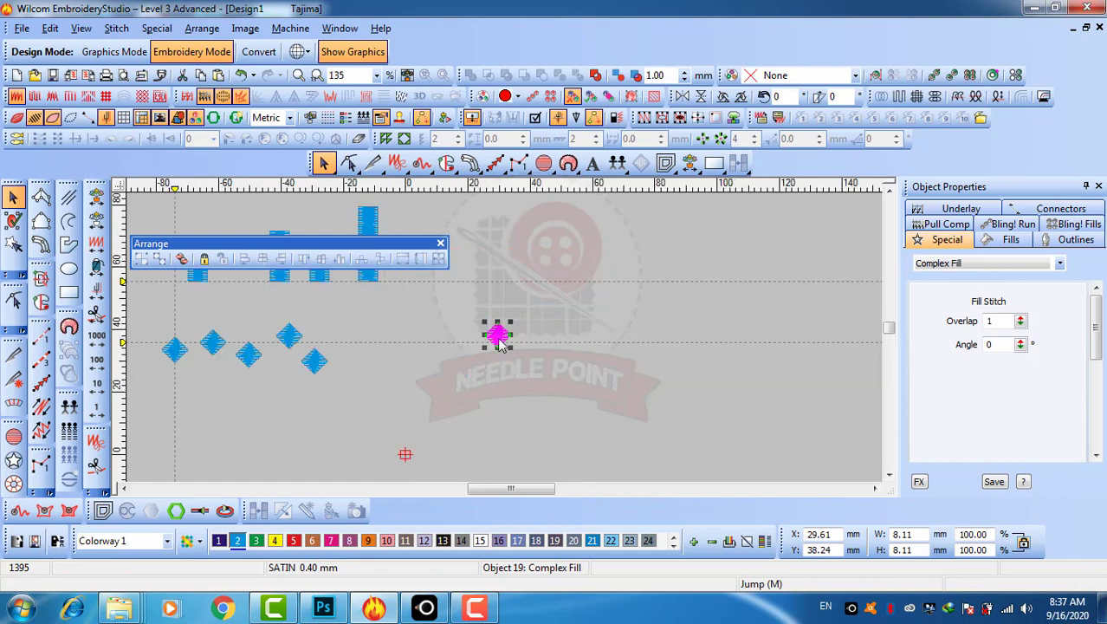
pyautogui.moveTo(500, 342)
pyautogui.mouseDown()
pyautogui.moveTo(460, 297)
pyautogui.moveTo(470, 307)
pyautogui.moveTo(507, 258)
pyautogui.moveTo(485, 222)
pyautogui.moveTo(490, 273)
pyautogui.moveTo(524, 219)
pyautogui.moveTo(532, 224)
pyautogui.mouseUp()
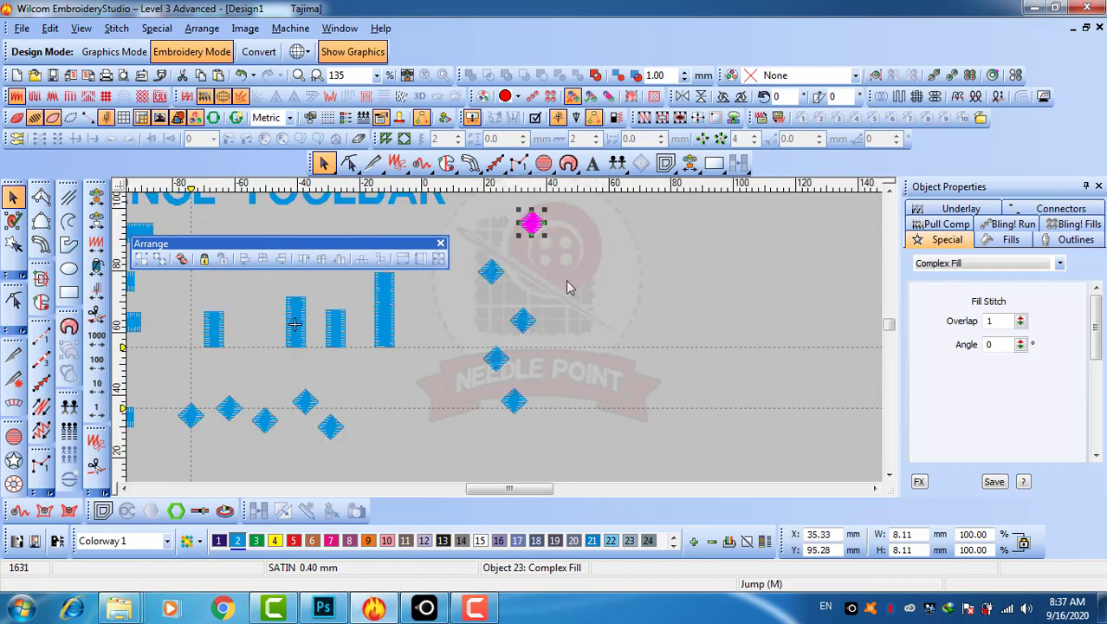
pyautogui.click(568, 287)
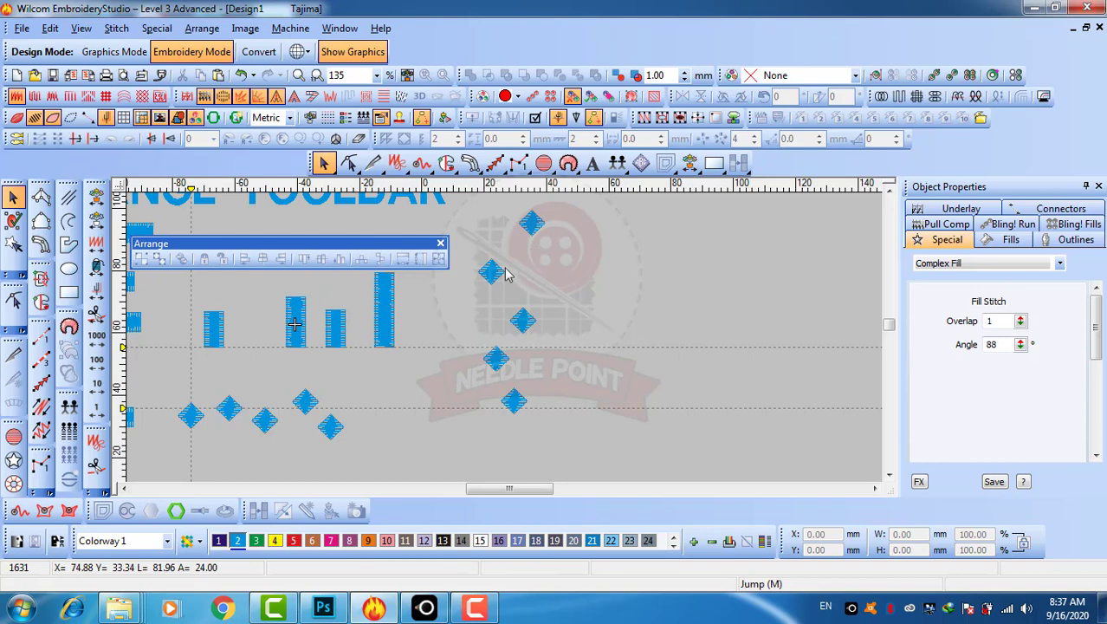
pyautogui.moveTo(526, 187); pyautogui.dragTo(488, 182)
pyautogui.moveTo(567, 207); pyautogui.dragTo(458, 432)
pyautogui.press('0')
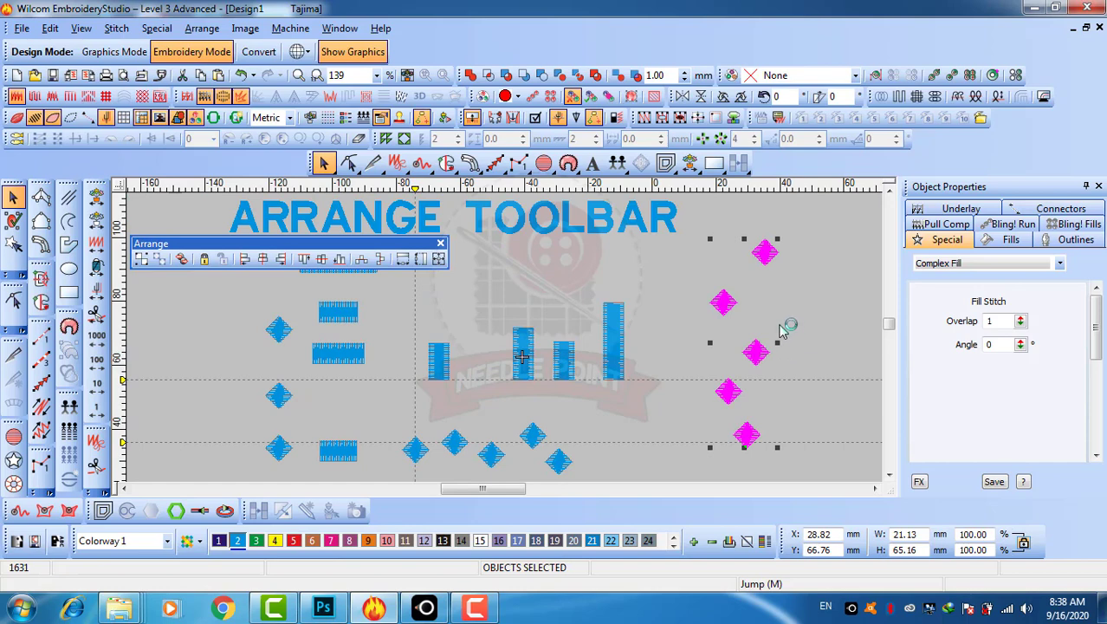
pyautogui.click(837, 298)
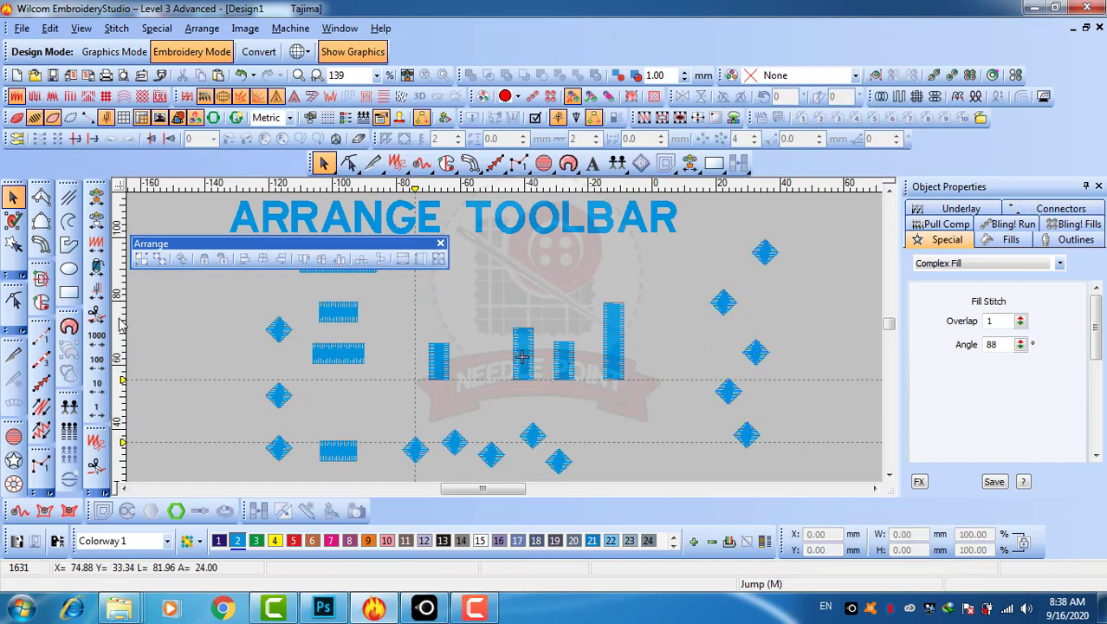
# - Place horizontal guides at the facing tips of the lowest three diamonds in the staggered column to mark the gaps between them
pyautogui.moveTo(124, 390); pyautogui.dragTo(135, 422)
pyautogui.press('z')
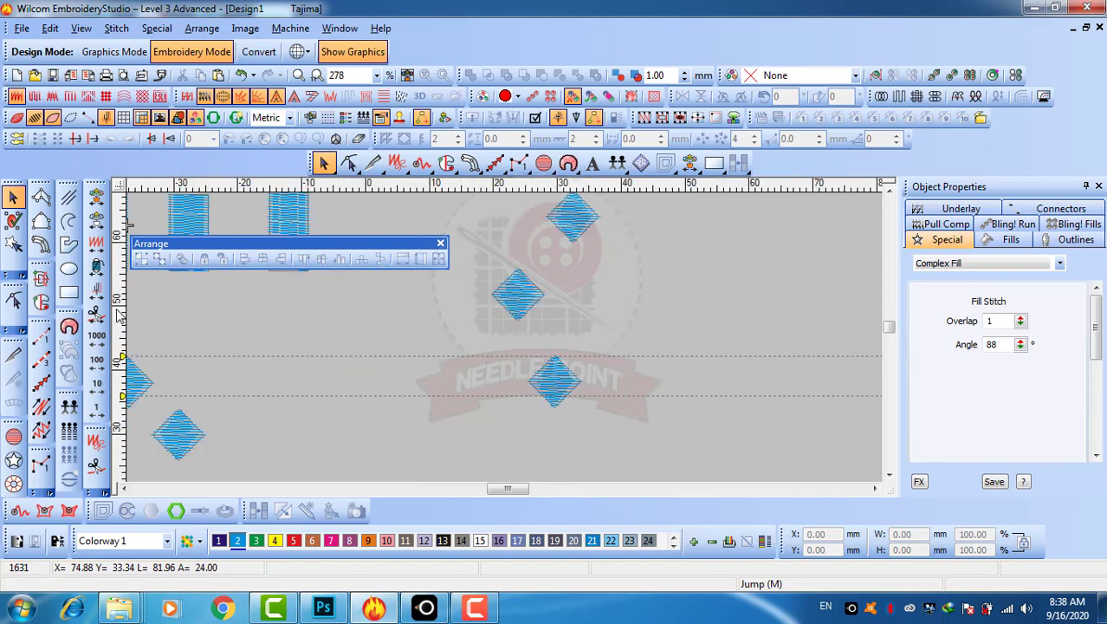
pyautogui.moveTo(119, 317); pyautogui.dragTo(123, 320)
pyautogui.moveTo(122, 272); pyautogui.dragTo(124, 245)
pyautogui.scroll(-2, 508, 339)
pyautogui.scroll(1, 509, 312)
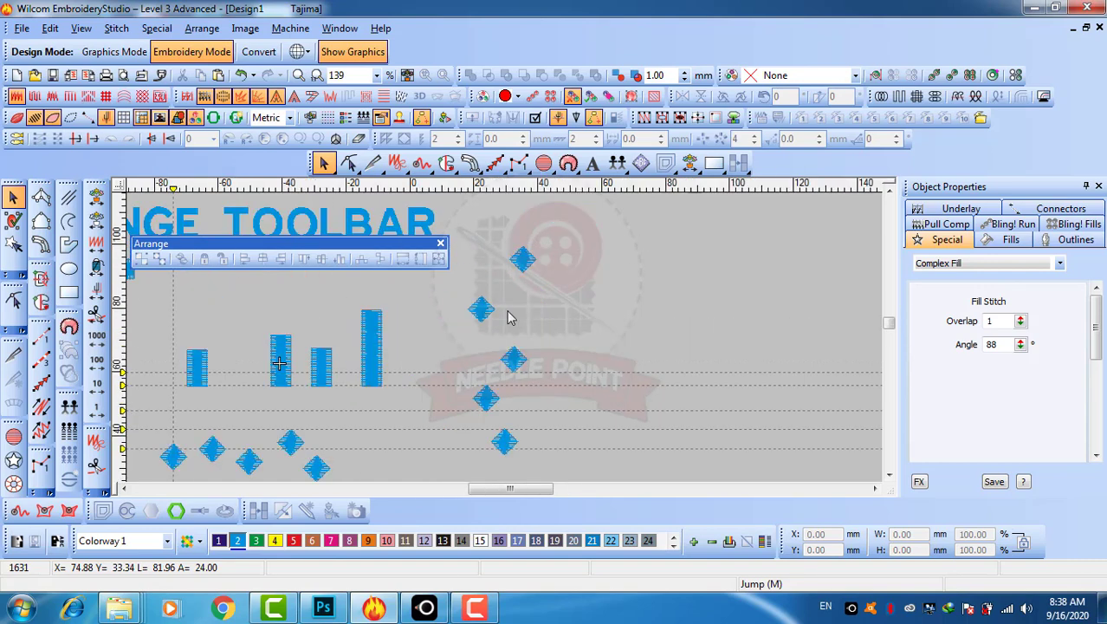
# - Add horizontal guides at the facing tips of the upper three diamonds in the staggered column to mark their gaps
pyautogui.scroll(1, 509, 350)
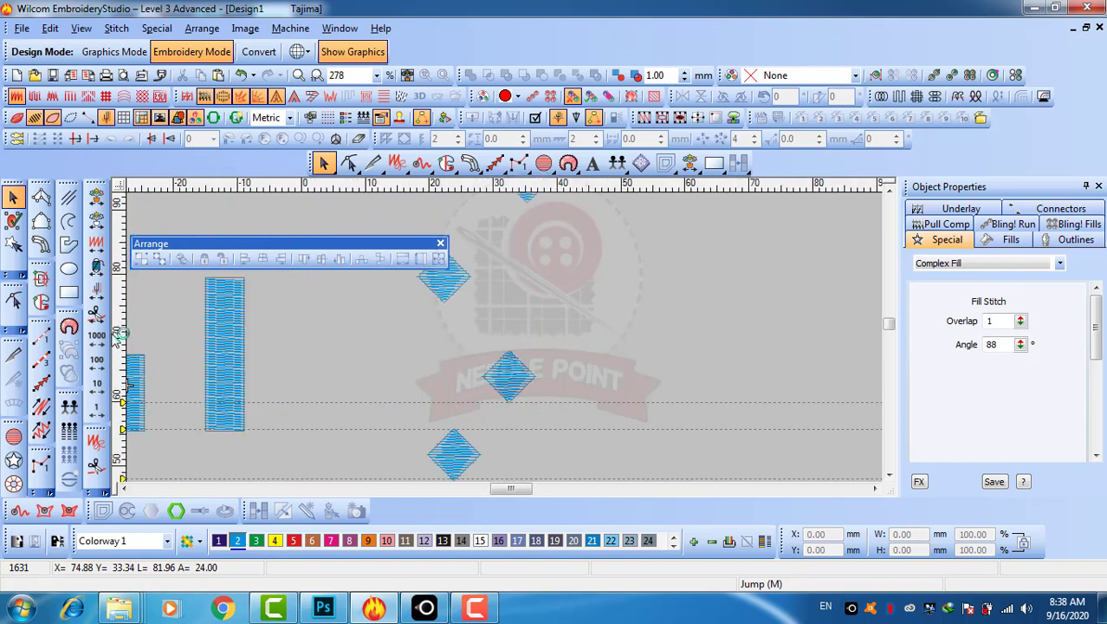
pyautogui.moveTo(120, 334)
pyautogui.mouseDown()
pyautogui.moveTo(122, 354)
pyautogui.moveTo(119, 289)
pyautogui.moveTo(123, 342)
pyautogui.mouseUp()
pyautogui.scroll(-1, 357, 296)
pyautogui.scroll(1, 528, 314)
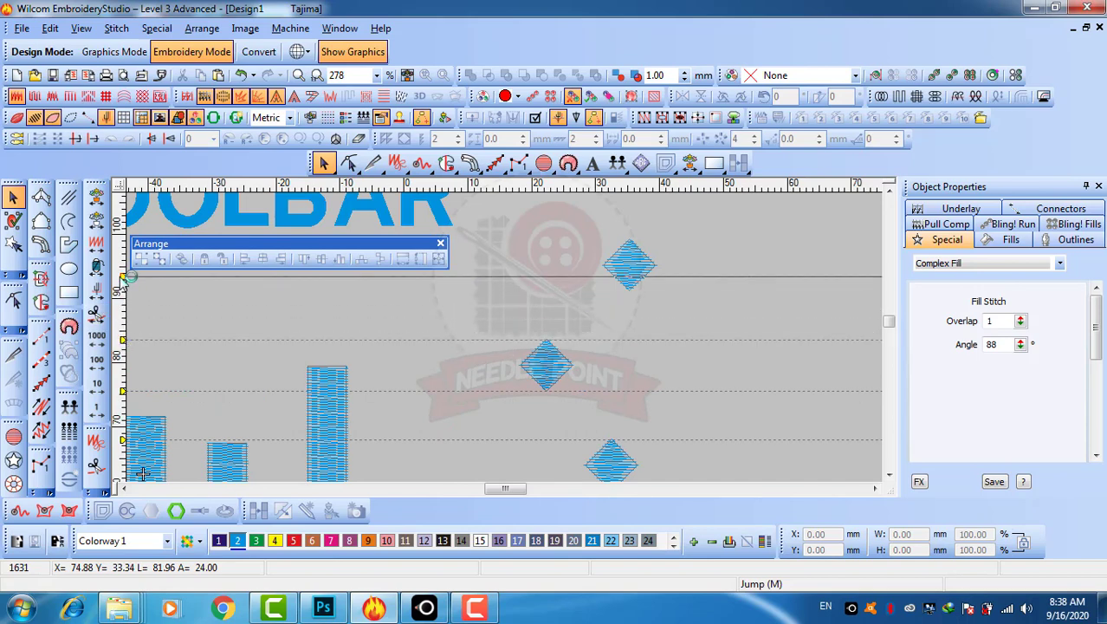
pyautogui.moveTo(123, 290); pyautogui.dragTo(126, 289)
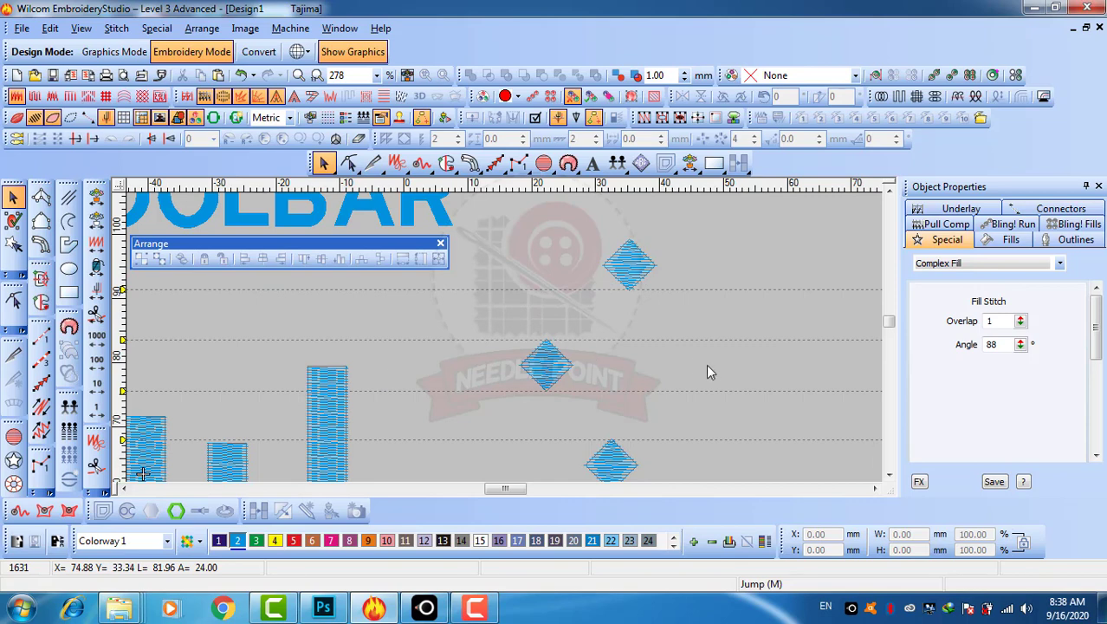
pyautogui.hotkey('shift', 'z')
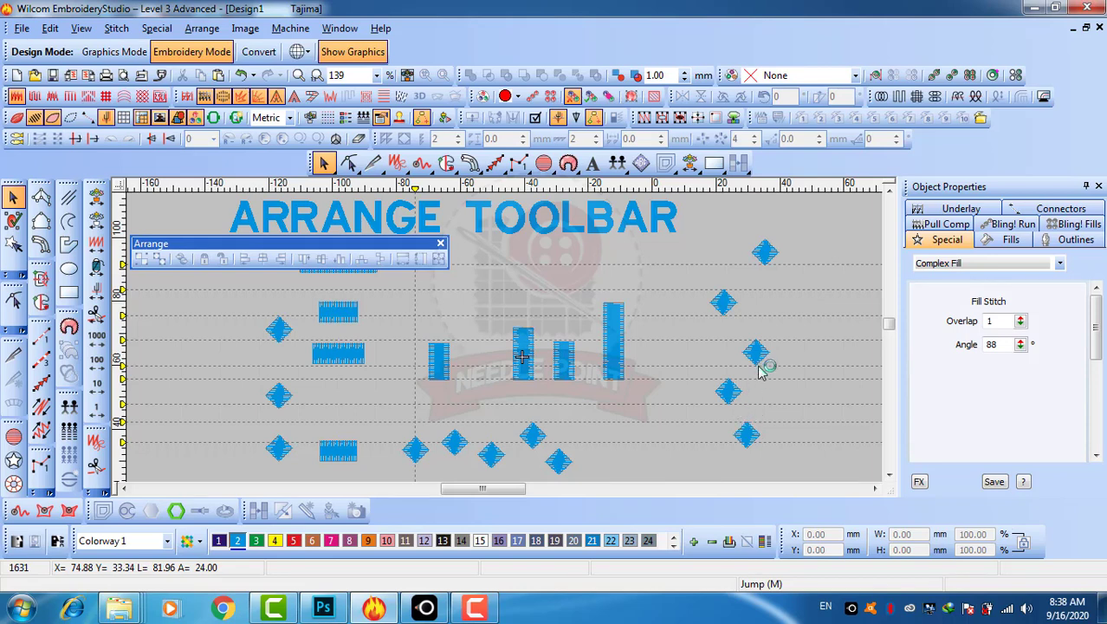
# - Space the five diamonds of the staggered column evenly in the vertical direction and clear the selection
pyautogui.click(731, 394)
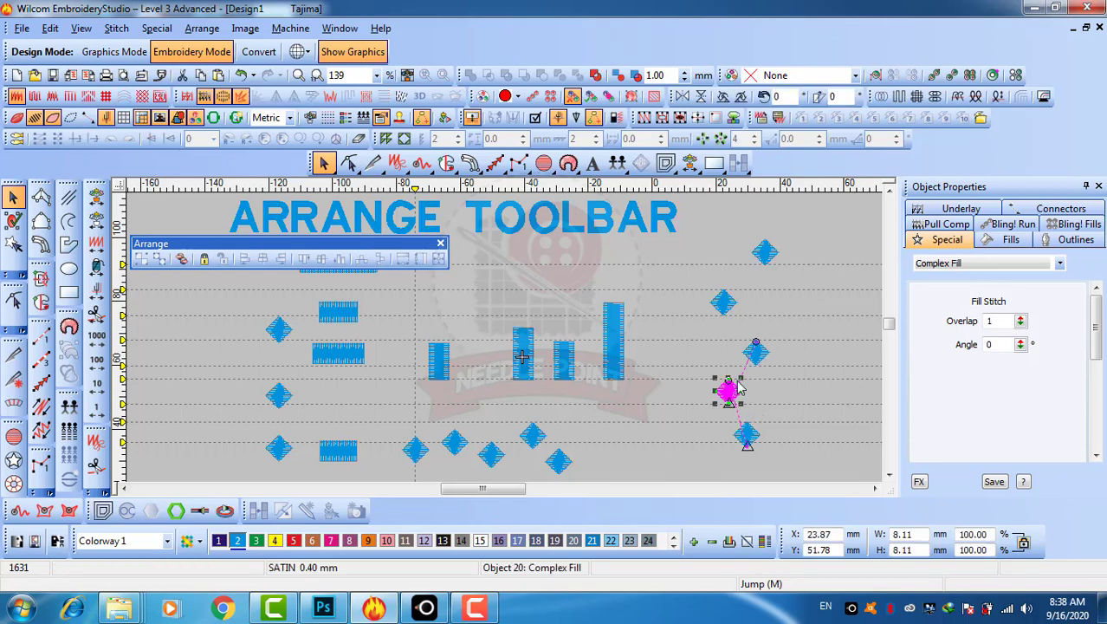
pyautogui.click(755, 354)
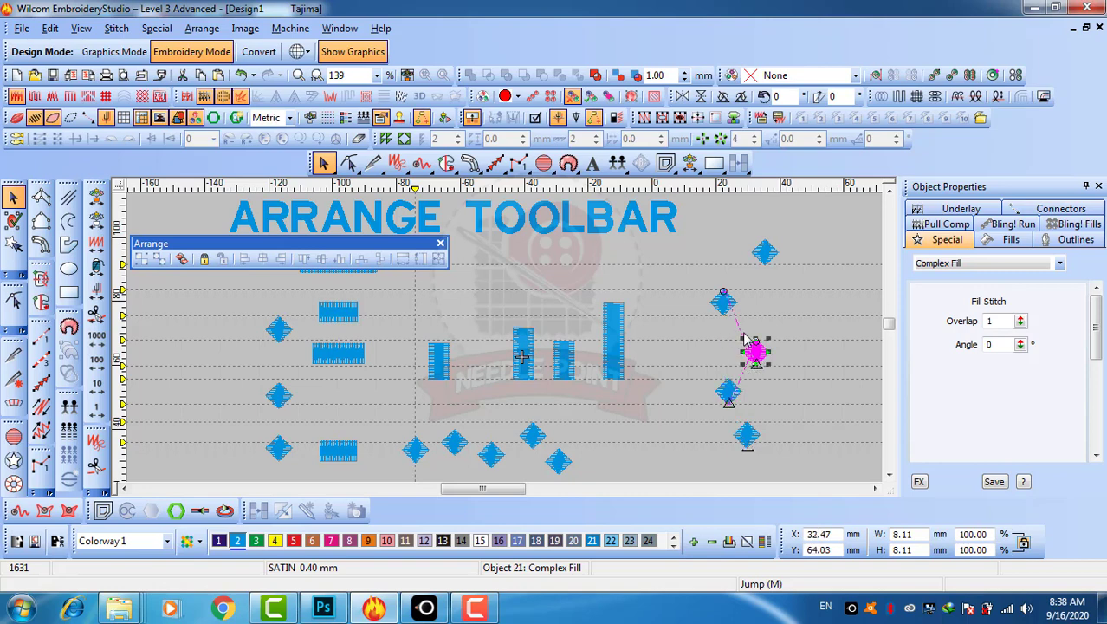
pyautogui.click(724, 303)
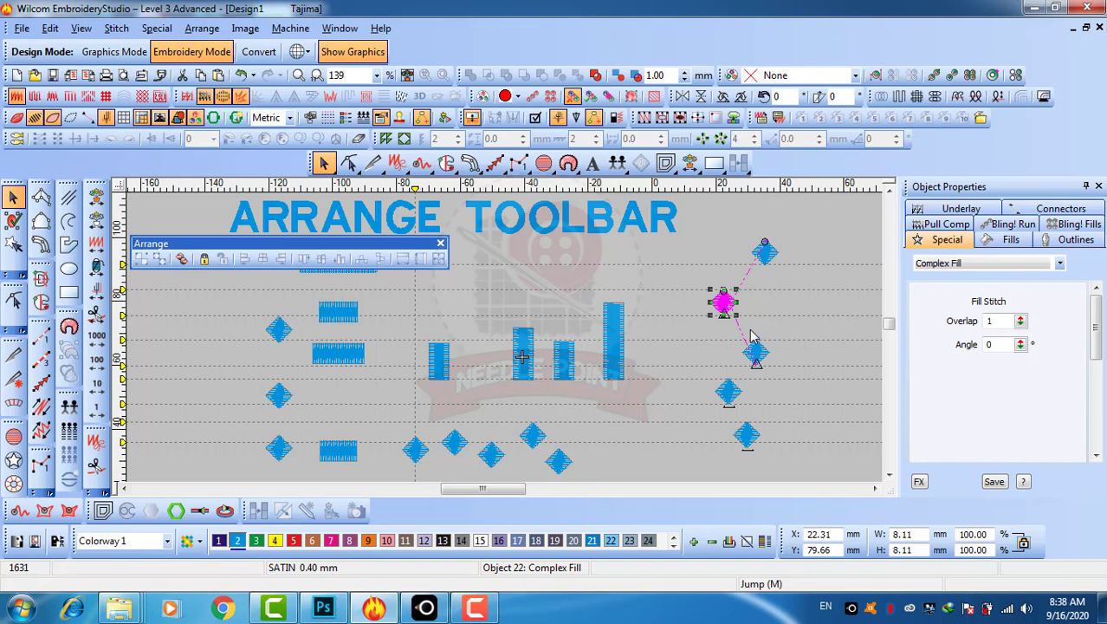
pyautogui.click(766, 252)
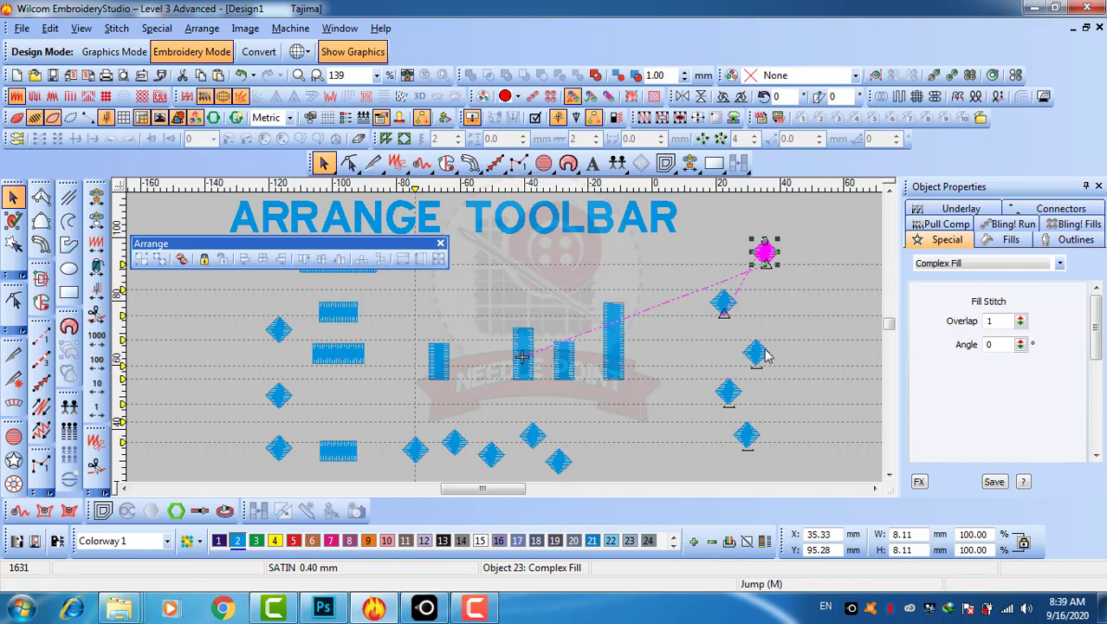
pyautogui.moveTo(790, 239); pyautogui.dragTo(691, 464)
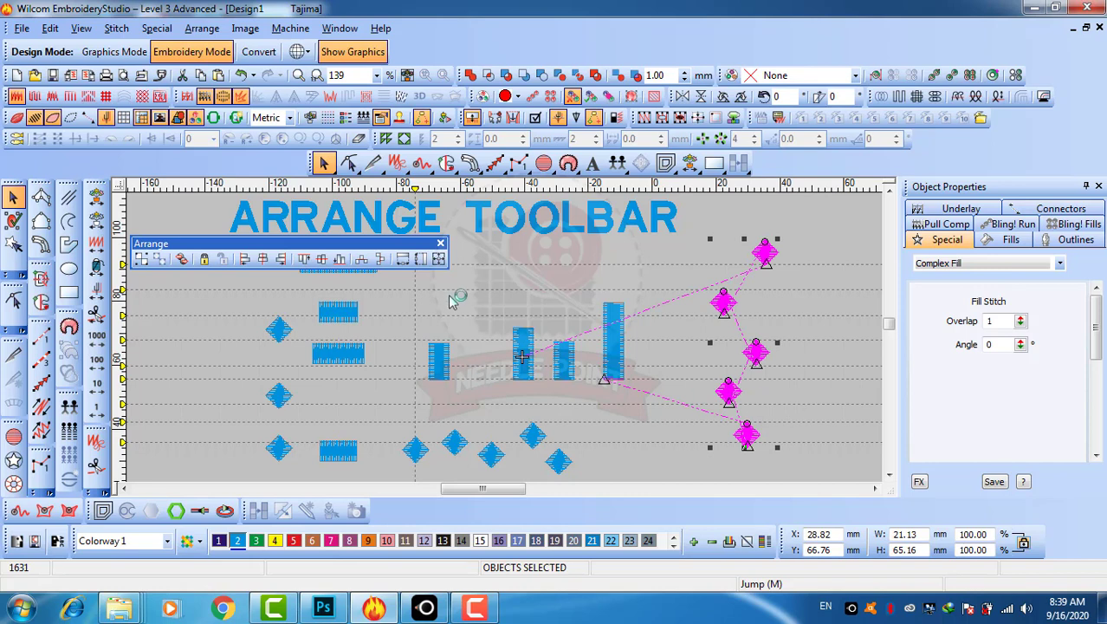
pyautogui.click(381, 260)
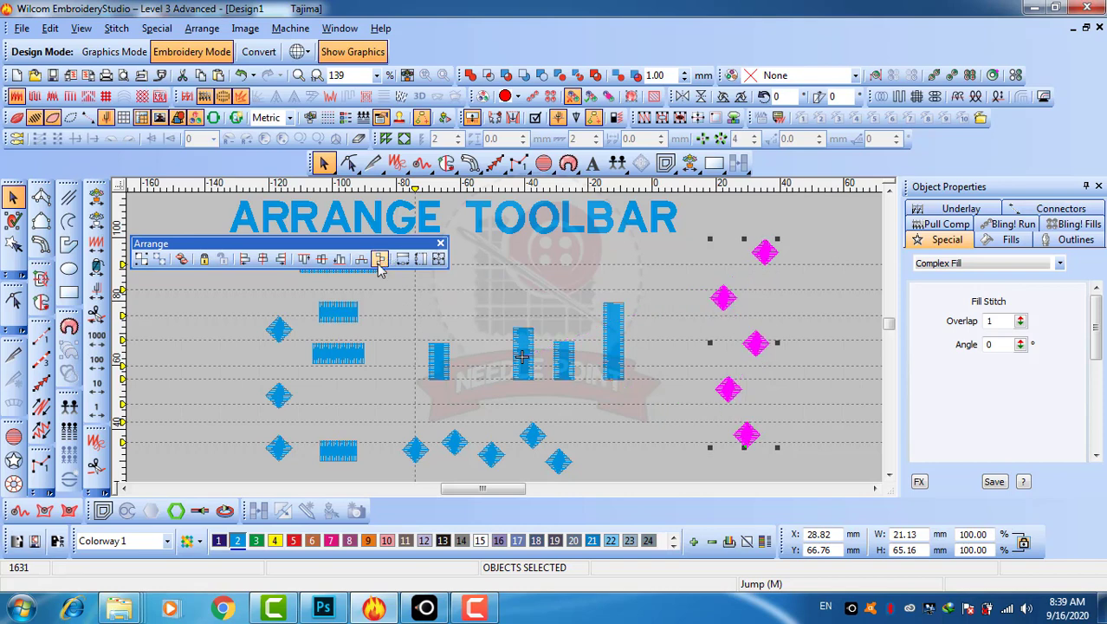
pyautogui.click(752, 283)
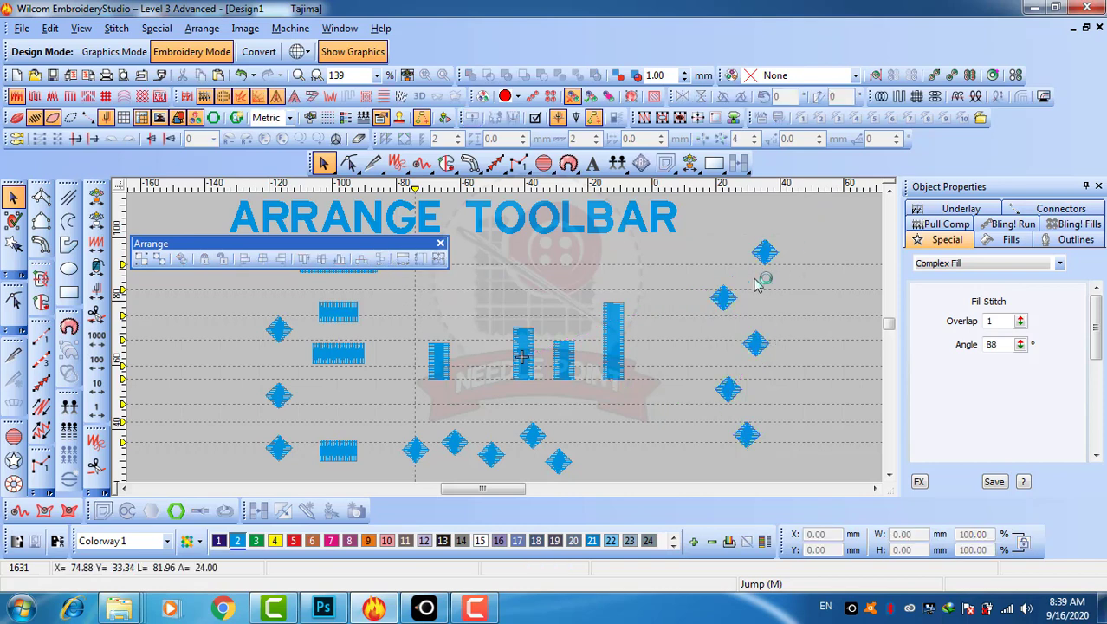
# - Move the upper horizontal guides to the second diamond's top and bottom tips and the third diamond's top tip
pyautogui.scroll(1, 750, 285)
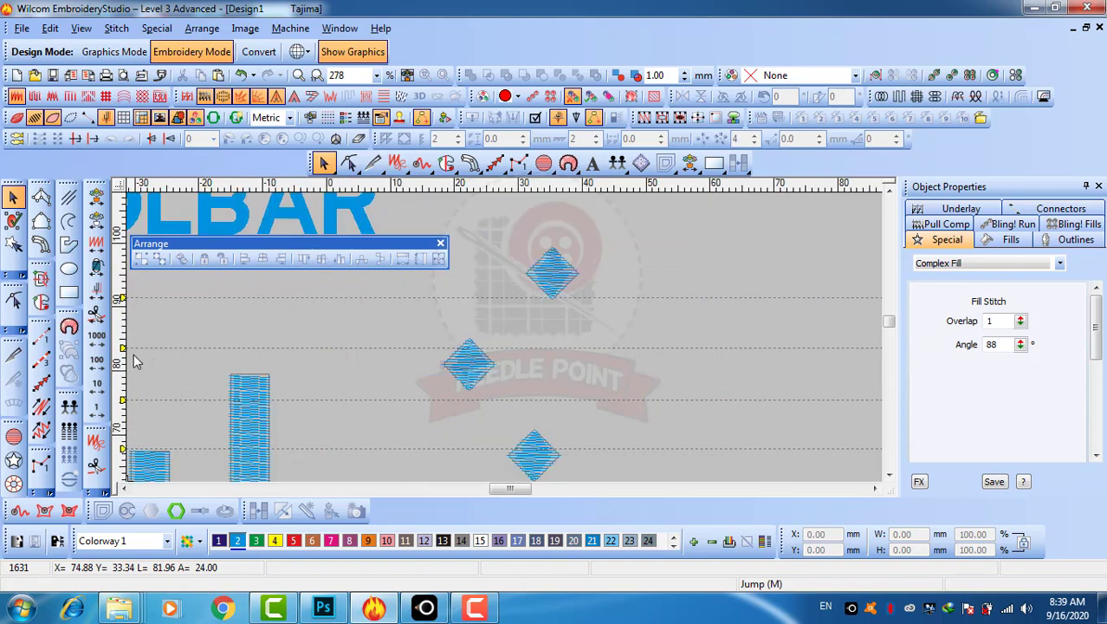
pyautogui.moveTo(124, 348); pyautogui.dragTo(124, 338)
pyautogui.moveTo(123, 402); pyautogui.dragTo(123, 390)
pyautogui.moveTo(123, 452); pyautogui.dragTo(123, 430)
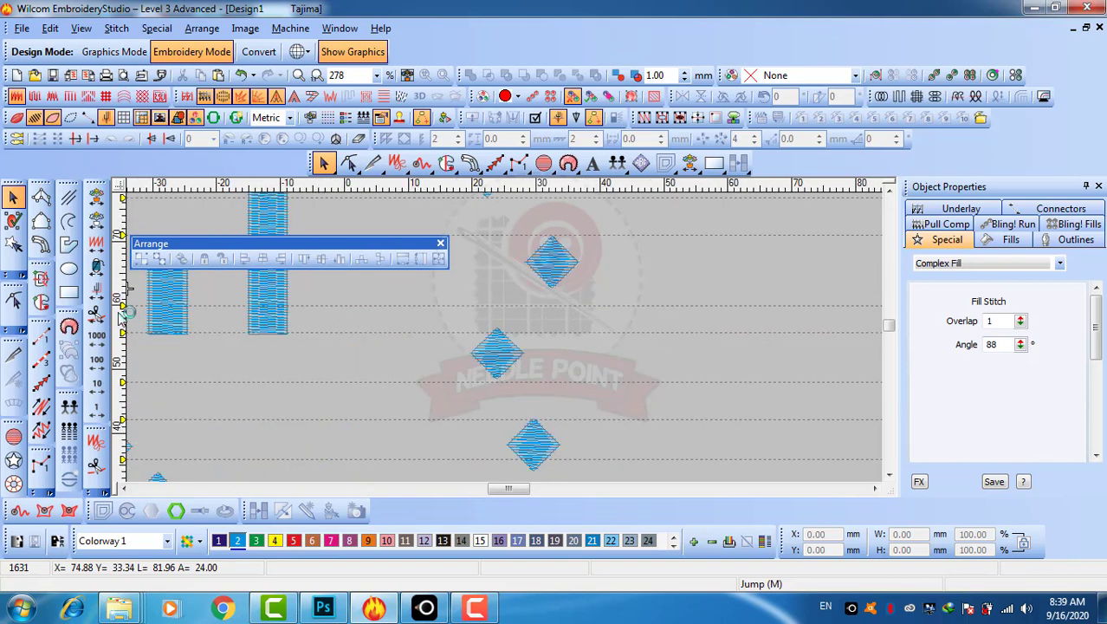
# - Move the lower horizontal guides to the third diamond's bottom tip and the top tips of the fourth and lowest diamonds
pyautogui.moveTo(123, 304); pyautogui.dragTo(127, 289)
pyautogui.moveTo(123, 333); pyautogui.dragTo(123, 327)
pyautogui.scroll(2, 543, 334)
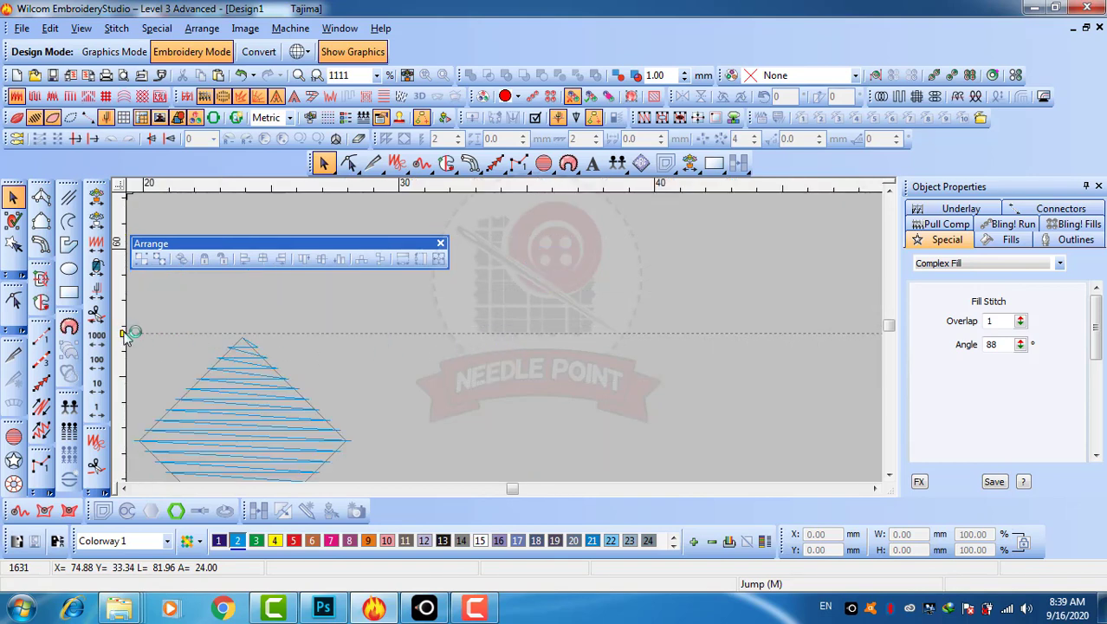
pyautogui.moveTo(123, 338); pyautogui.dragTo(123, 339)
pyautogui.scroll(-3, 509, 346)
pyautogui.scroll(2, 506, 345)
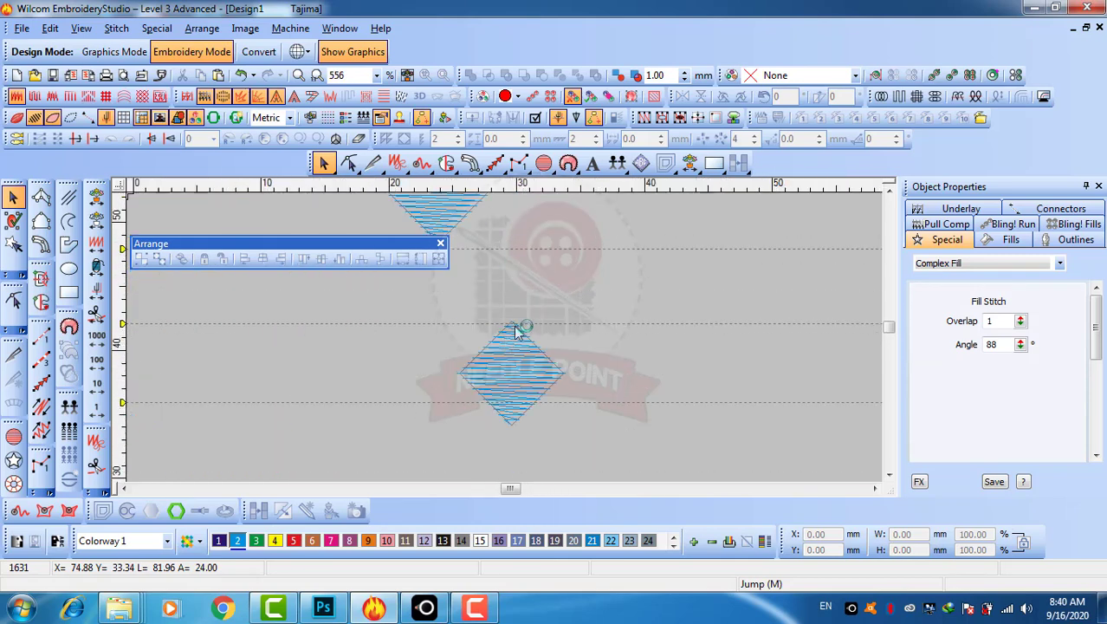
pyautogui.moveTo(123, 324); pyautogui.dragTo(123, 325)
pyautogui.scroll(-2, 520, 327)
pyautogui.scroll(-1, 533, 275)
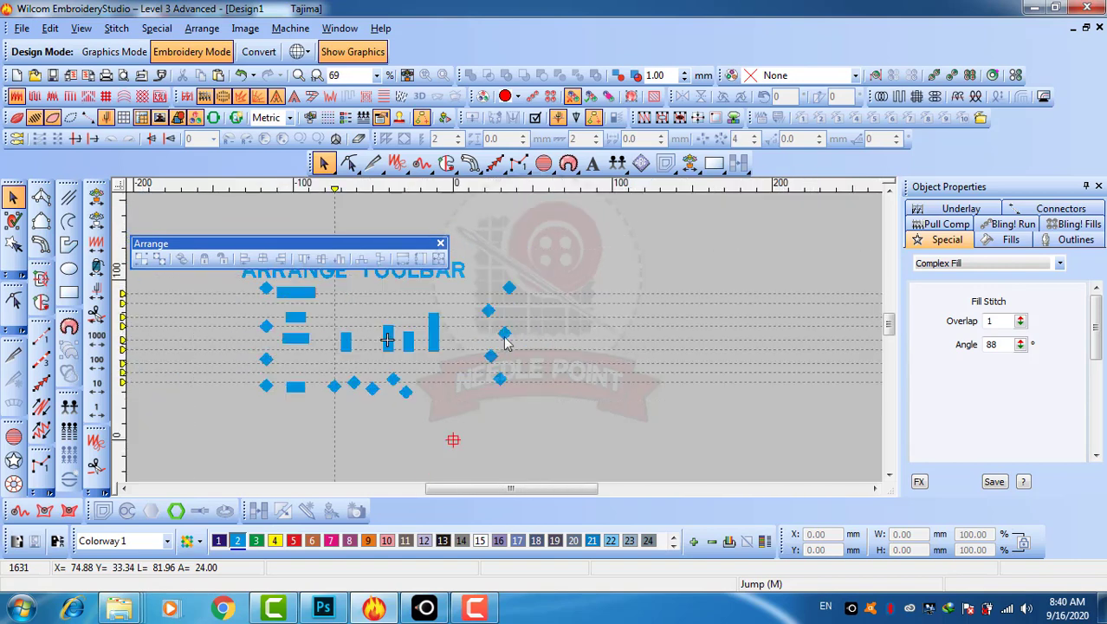
# - Duplicate the lowest diamond of the column into a staggered row of six diamonds beneath the existing diamond row and clear the selection
pyautogui.scroll(1, 531, 274)
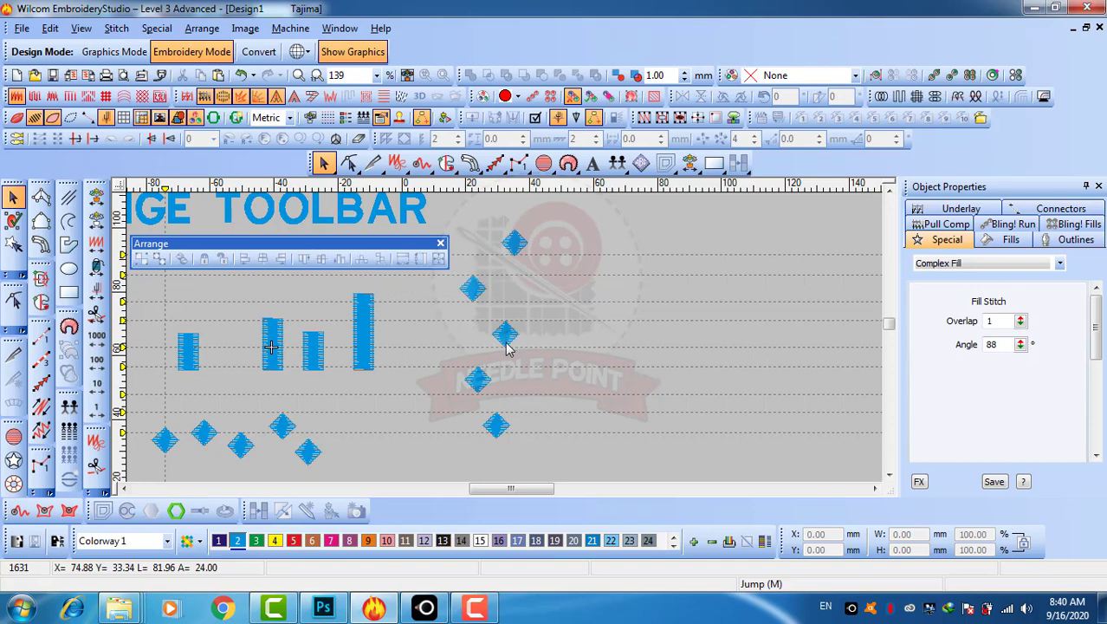
pyautogui.scroll(-1, 470, 391)
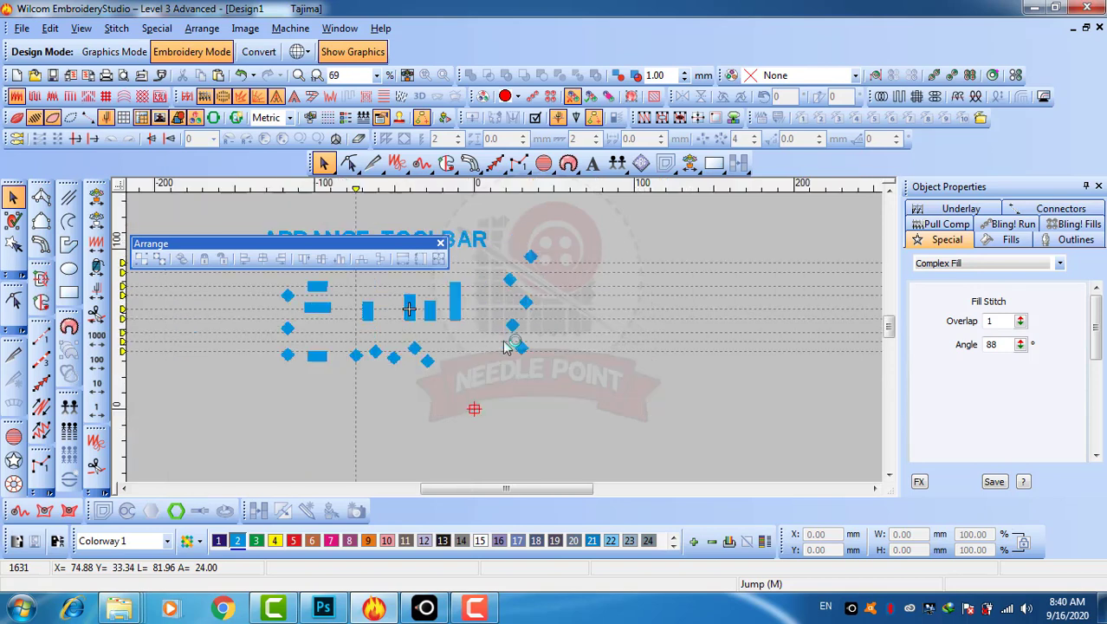
pyautogui.scroll(1, 502, 350)
pyautogui.click(546, 328)
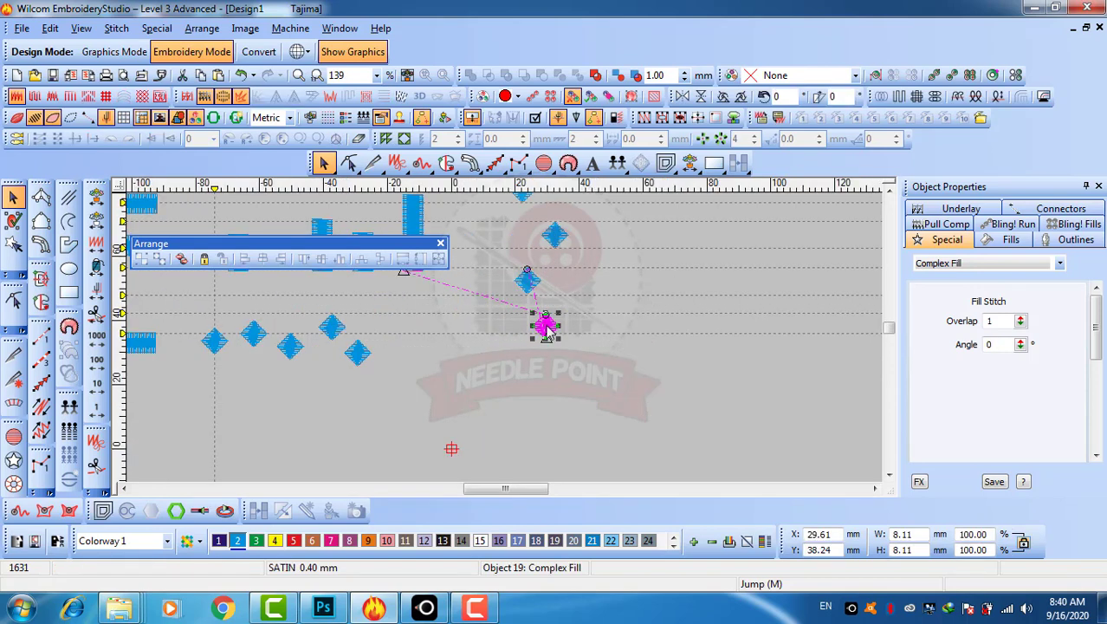
pyautogui.moveTo(546, 327); pyautogui.dragTo(253, 387)
pyautogui.moveTo(253, 387); pyautogui.dragTo(267, 420)
pyautogui.moveTo(266, 419); pyautogui.dragTo(378, 385)
pyautogui.click(457, 384)
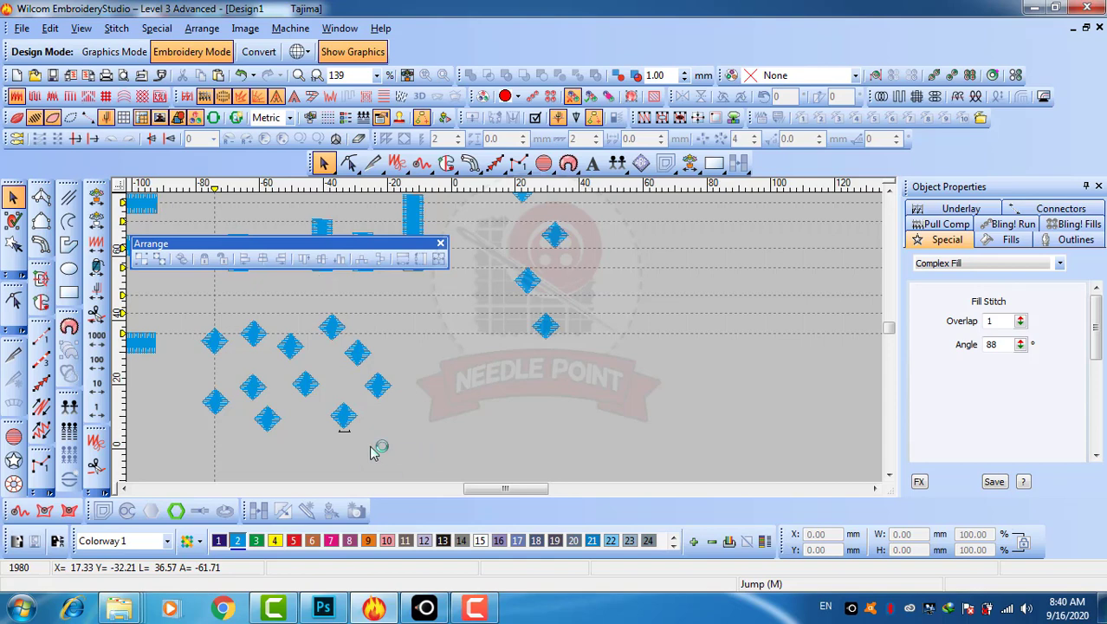
# - Space the six diamonds of the new lower row evenly in the horizontal direction and clear the selection
pyautogui.moveTo(178, 368); pyautogui.dragTo(397, 434)
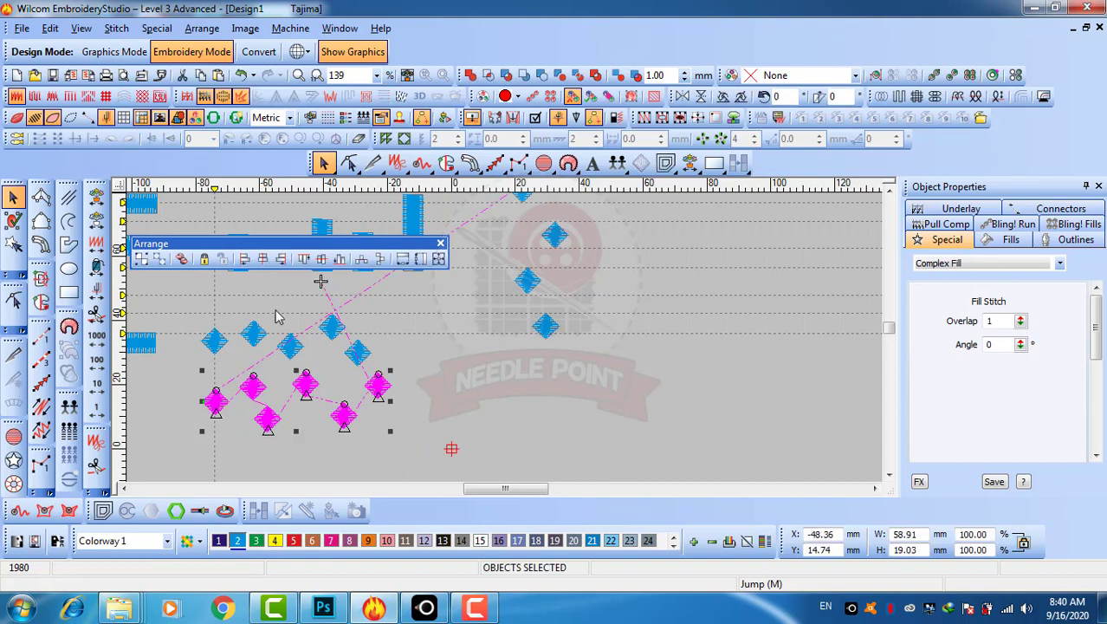
pyautogui.click(363, 258)
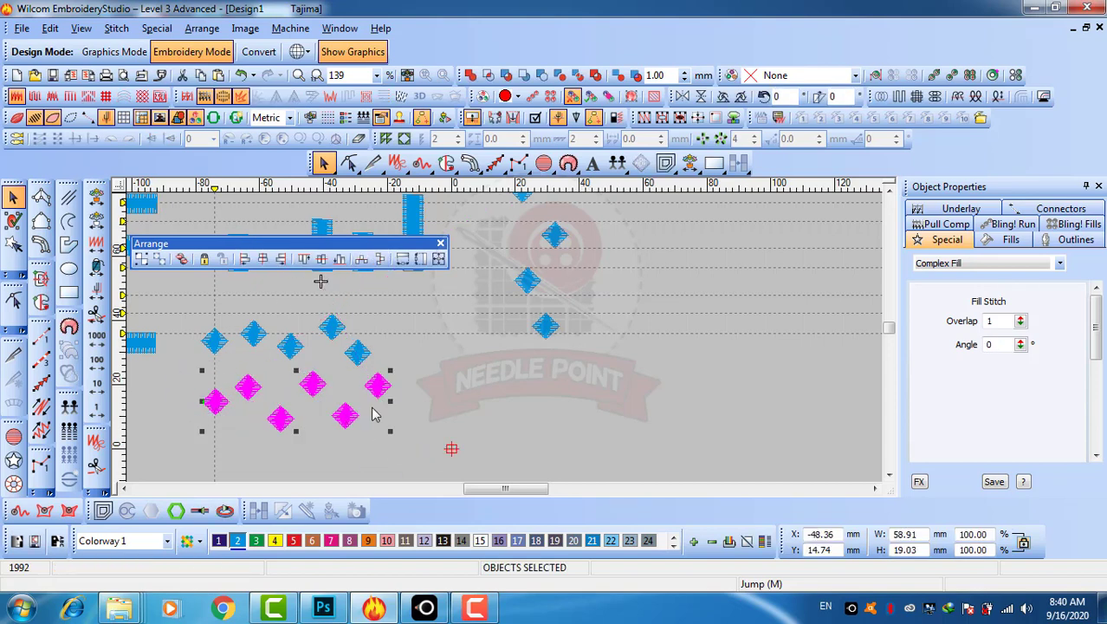
pyautogui.click(402, 420)
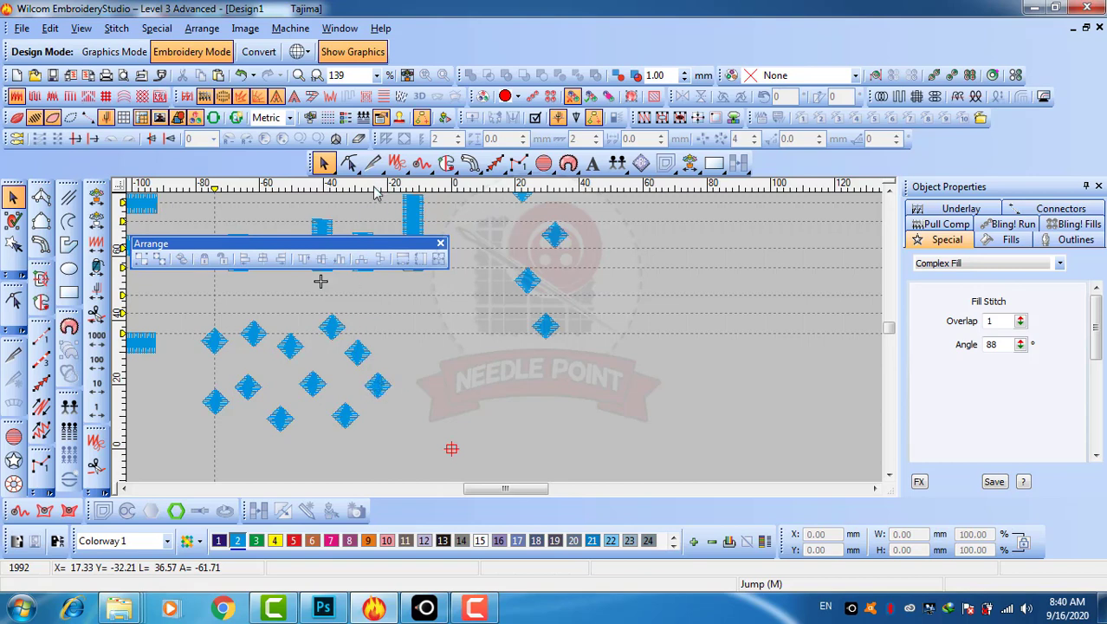
# - Add vertical guides at the left tips of the second to sixth diamonds in the lower row to check their spacing
pyautogui.click(369, 188)
pyautogui.moveTo(369, 188); pyautogui.dragTo(239, 191)
pyautogui.moveTo(399, 364); pyautogui.dragTo(170, 470)
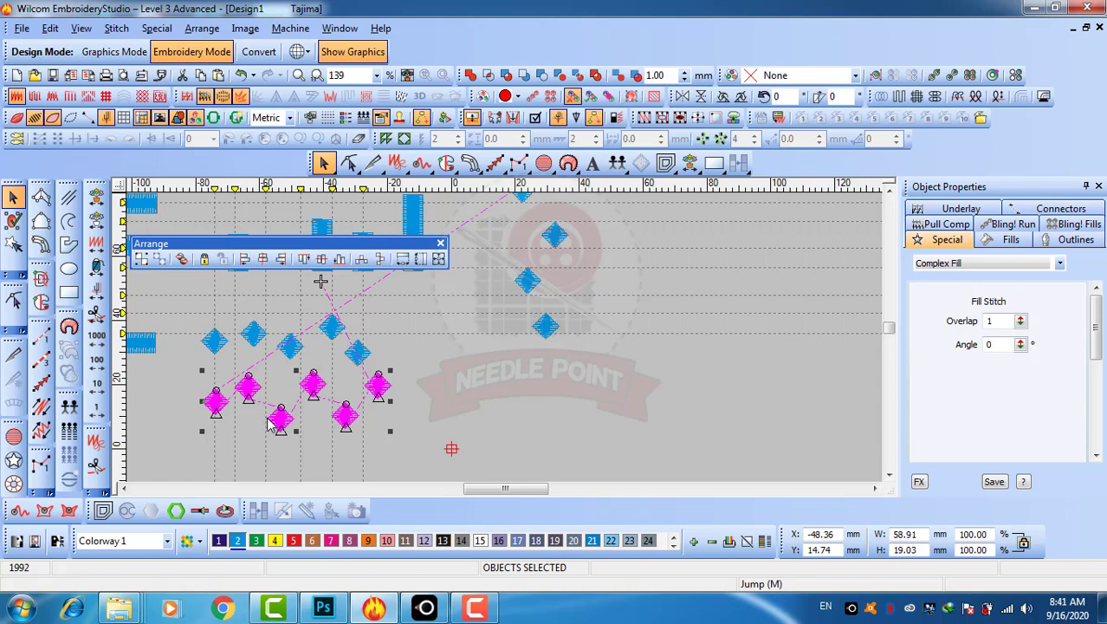
pyautogui.click(466, 408)
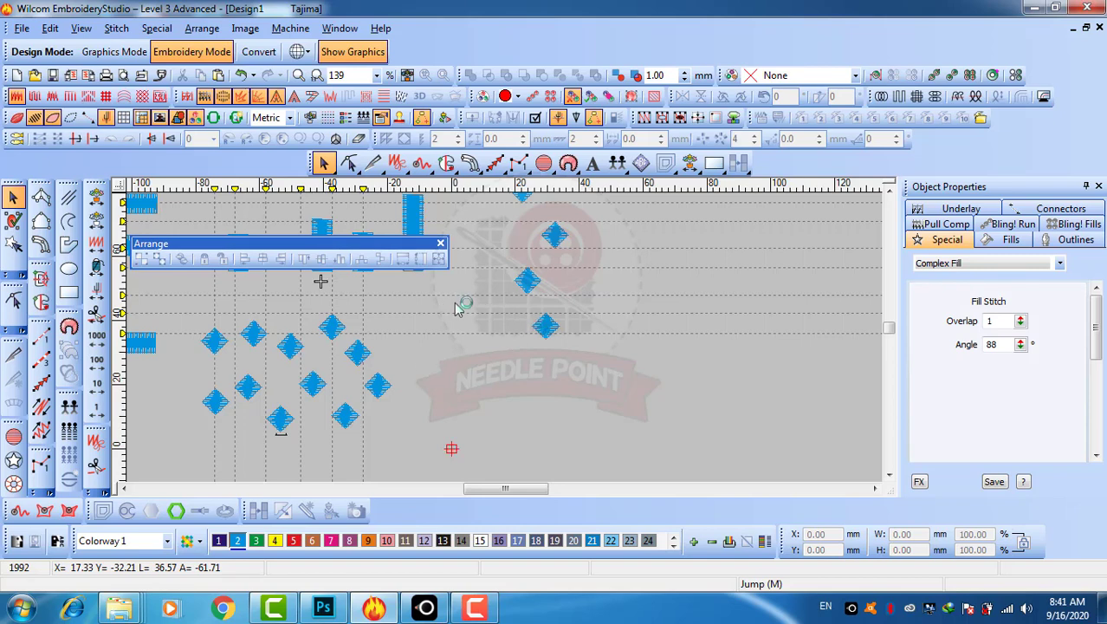
pyautogui.click(363, 354)
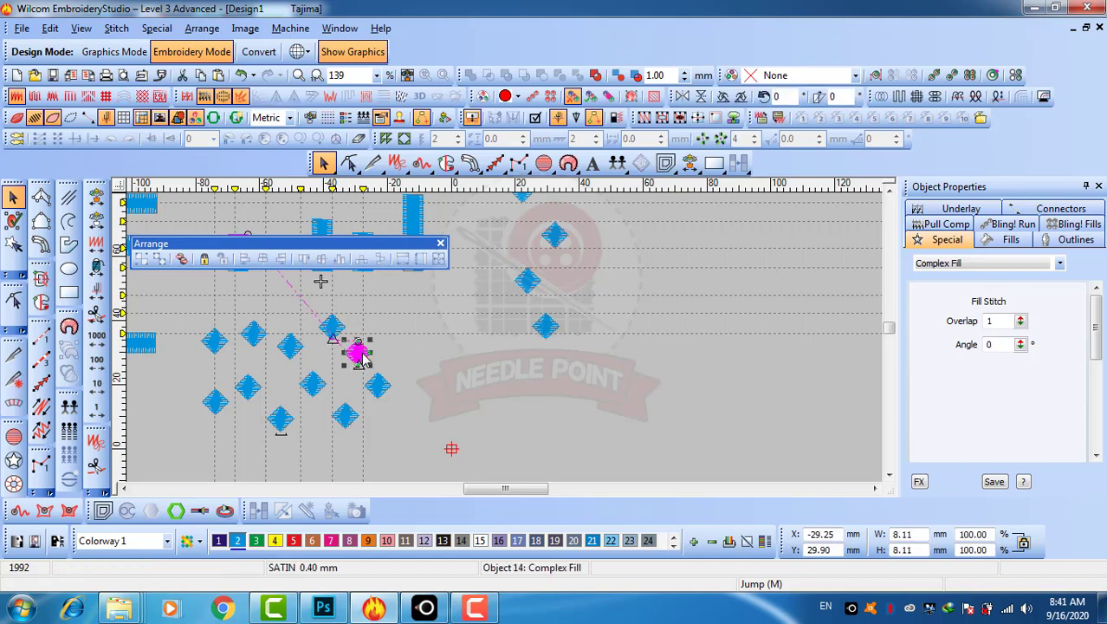
pyautogui.click(337, 326)
pyautogui.click(409, 344)
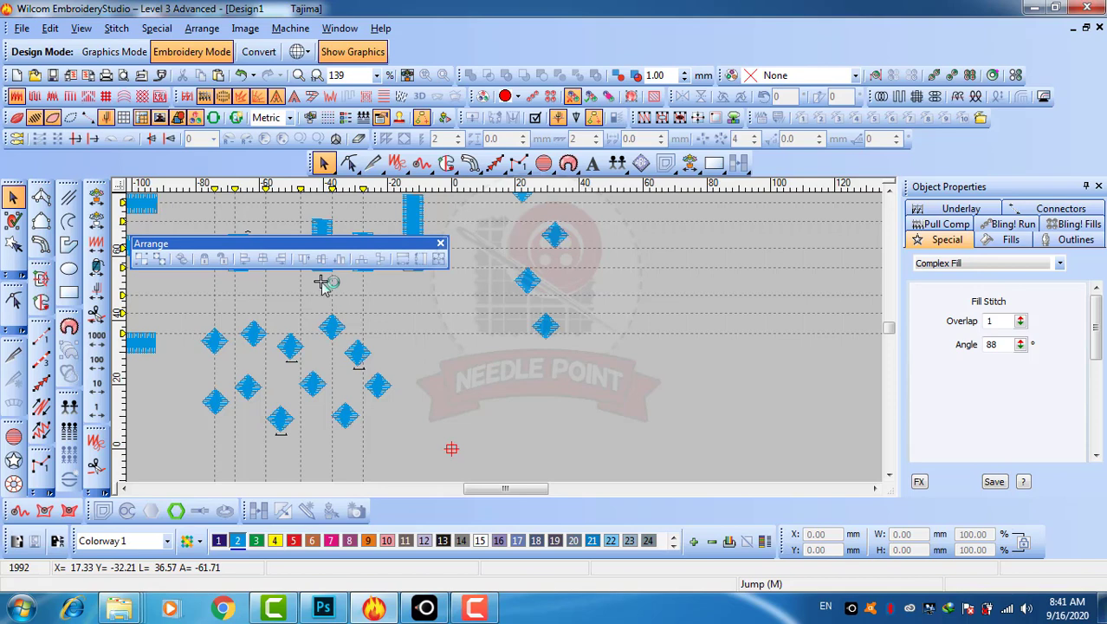
pyautogui.click(342, 330)
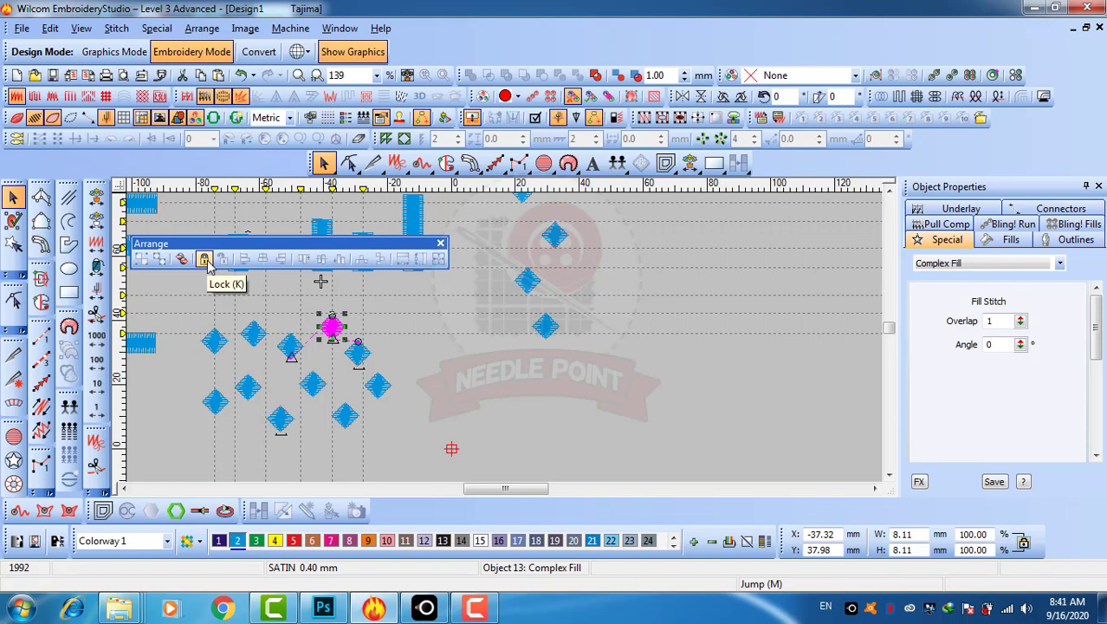
pyautogui.click(375, 317)
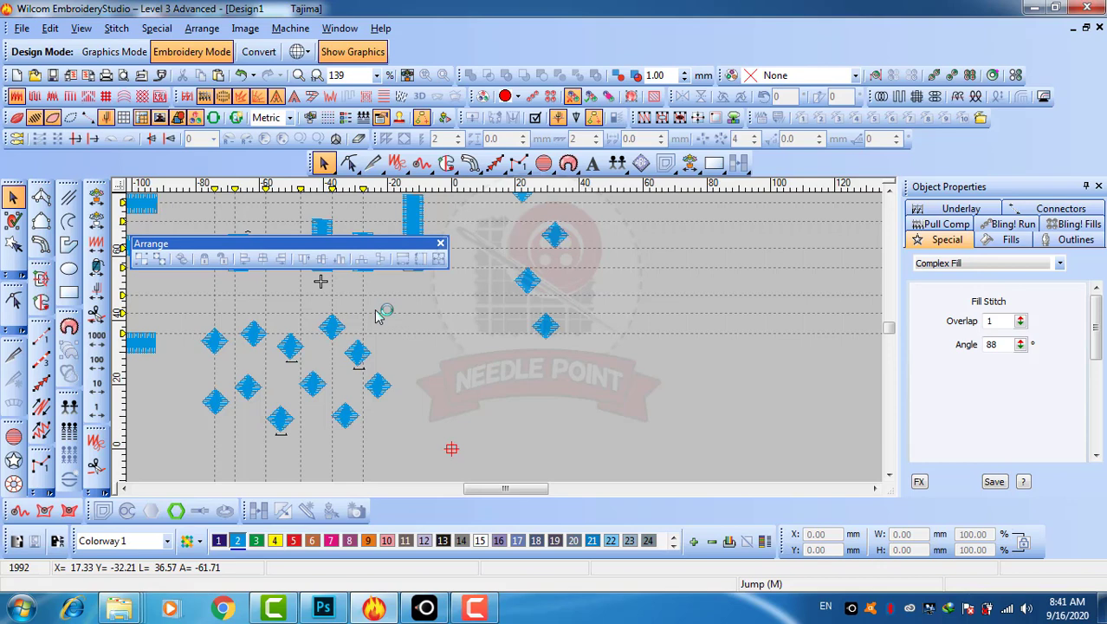
# - Lock the lowest diamond of the right-hand column and move the unlocked diamond just above it slightly down and left
pyautogui.click(551, 335)
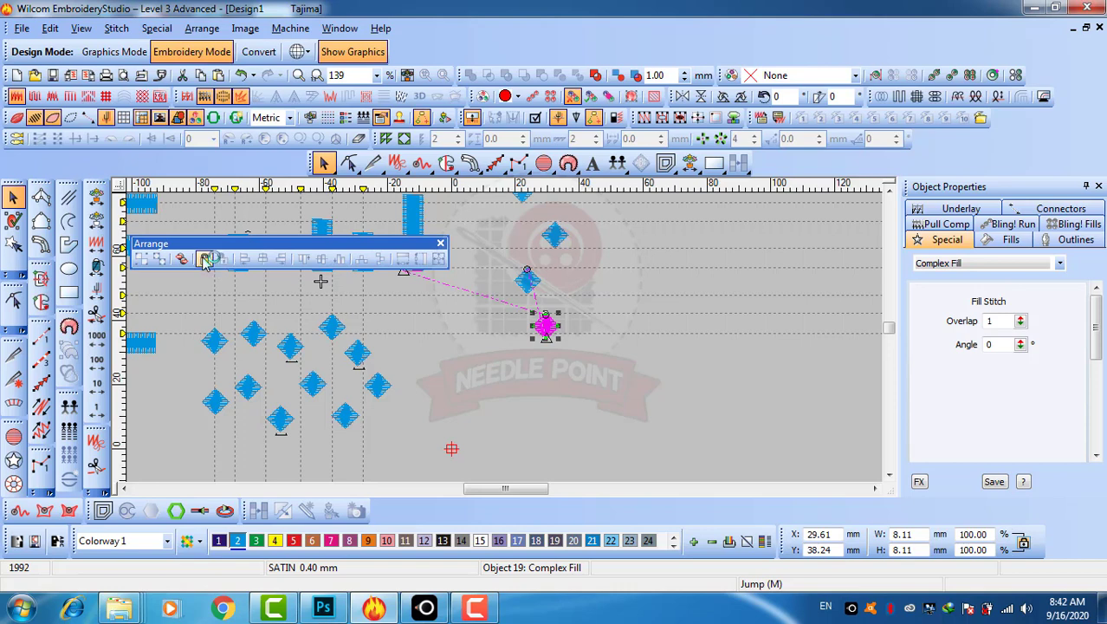
pyautogui.click(376, 312)
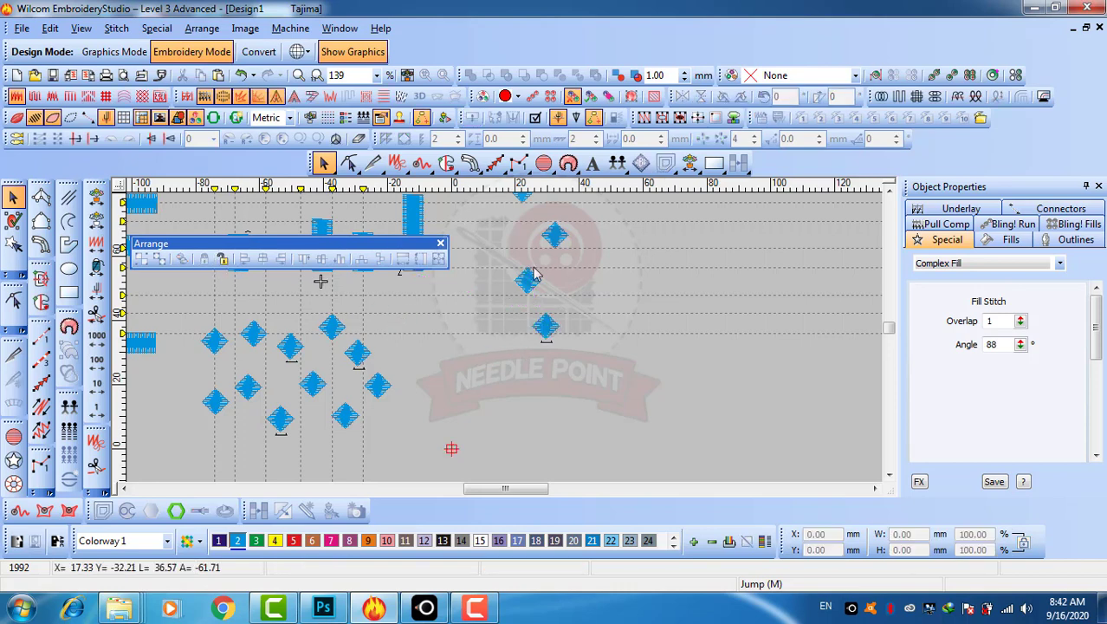
pyautogui.moveTo(529, 279); pyautogui.dragTo(530, 286)
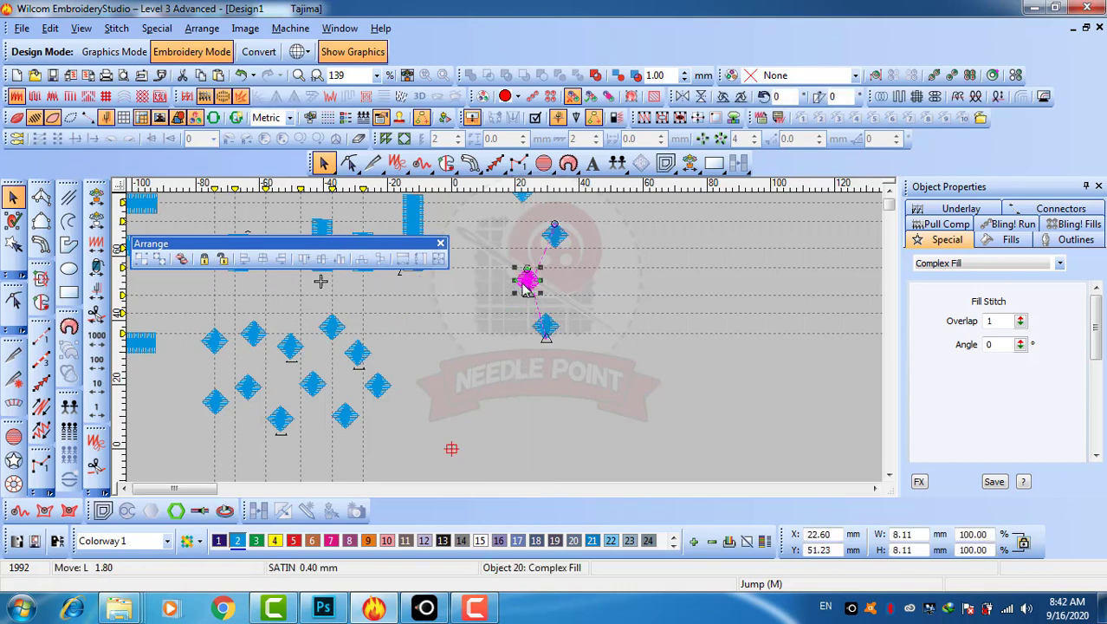
pyautogui.click(564, 330)
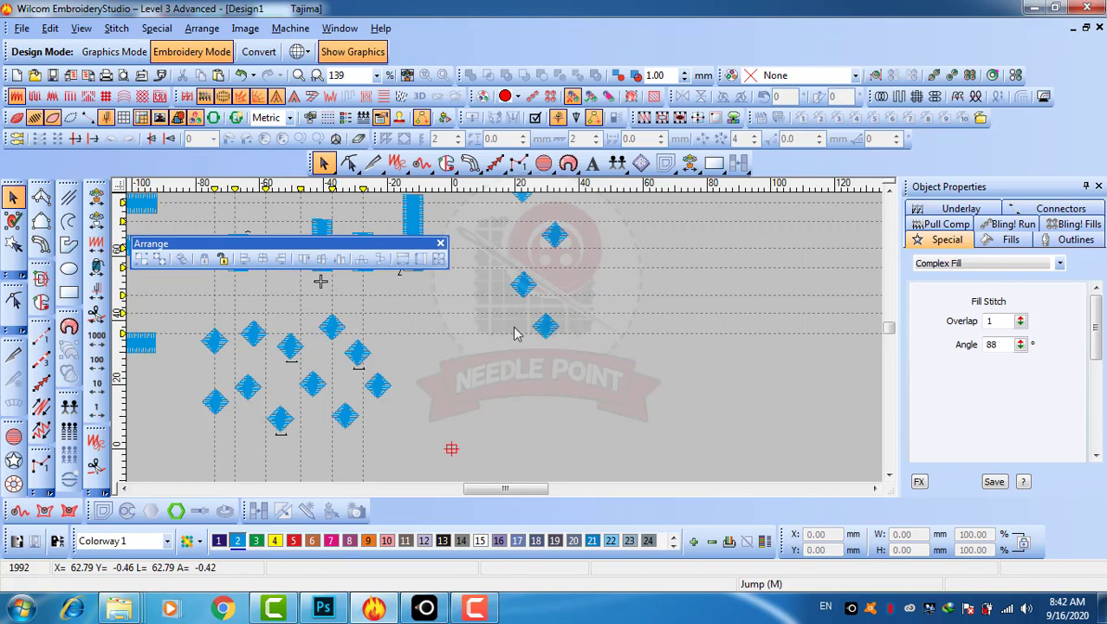
pyautogui.click(523, 283)
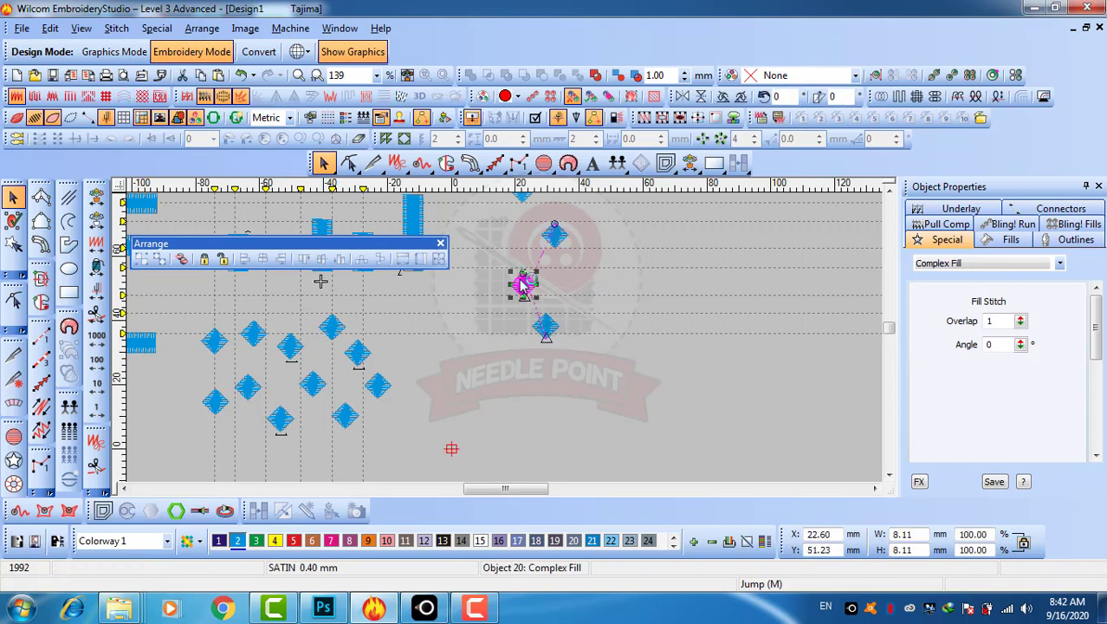
pyautogui.moveTo(523, 283); pyautogui.dragTo(523, 283)
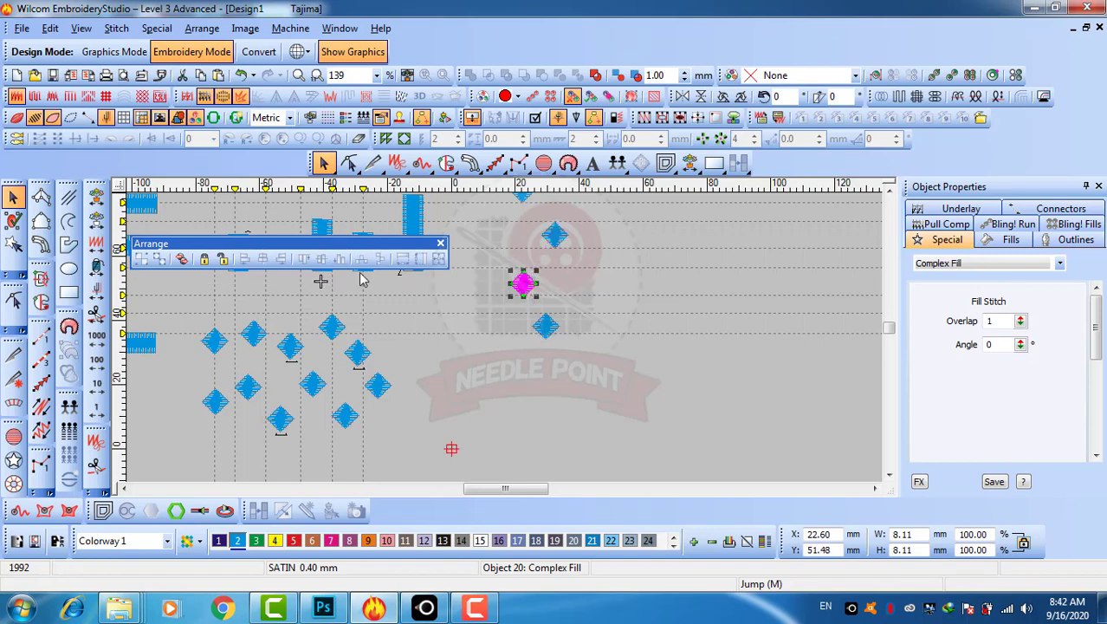
pyautogui.click(490, 315)
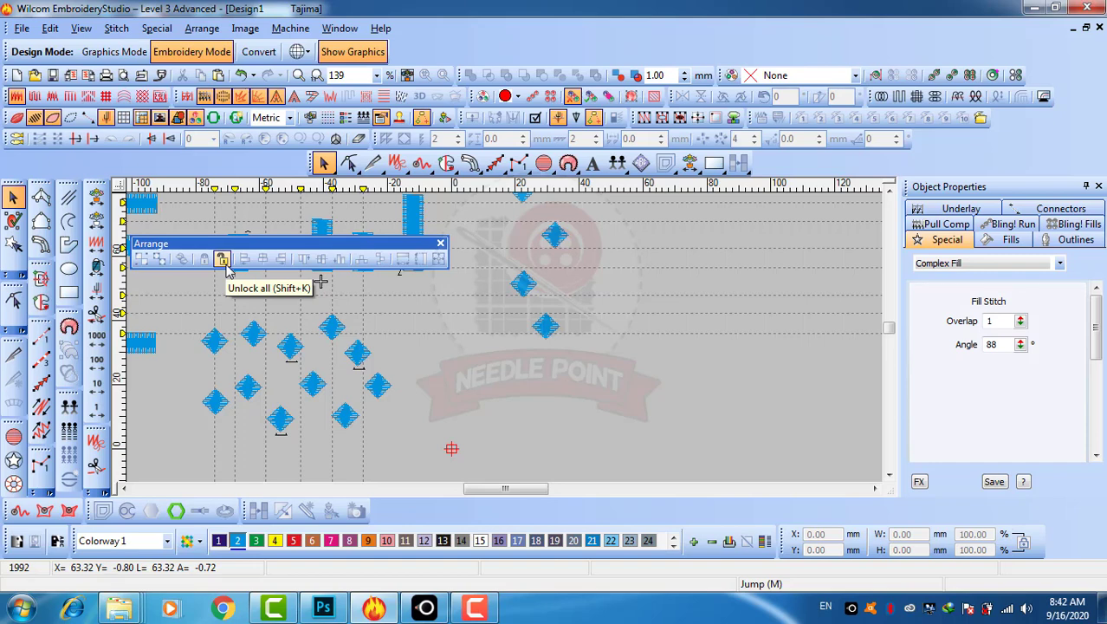
# - Try to box-select the area around the locked diamond, and unlock all locked objects
pyautogui.moveTo(697, 224); pyautogui.dragTo(381, 431)
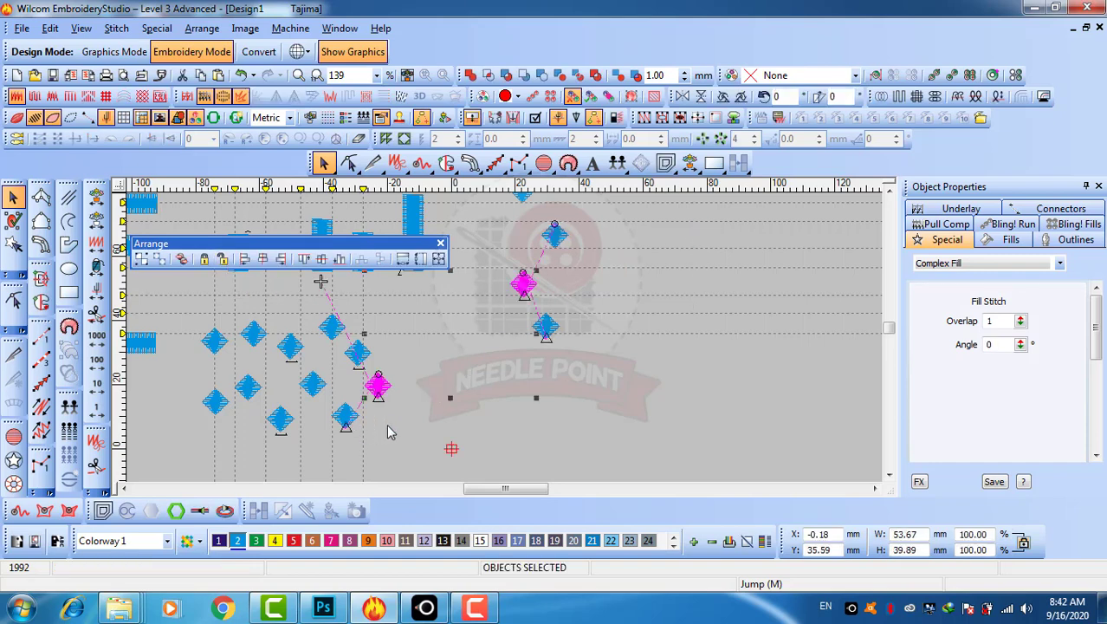
pyautogui.click(687, 352)
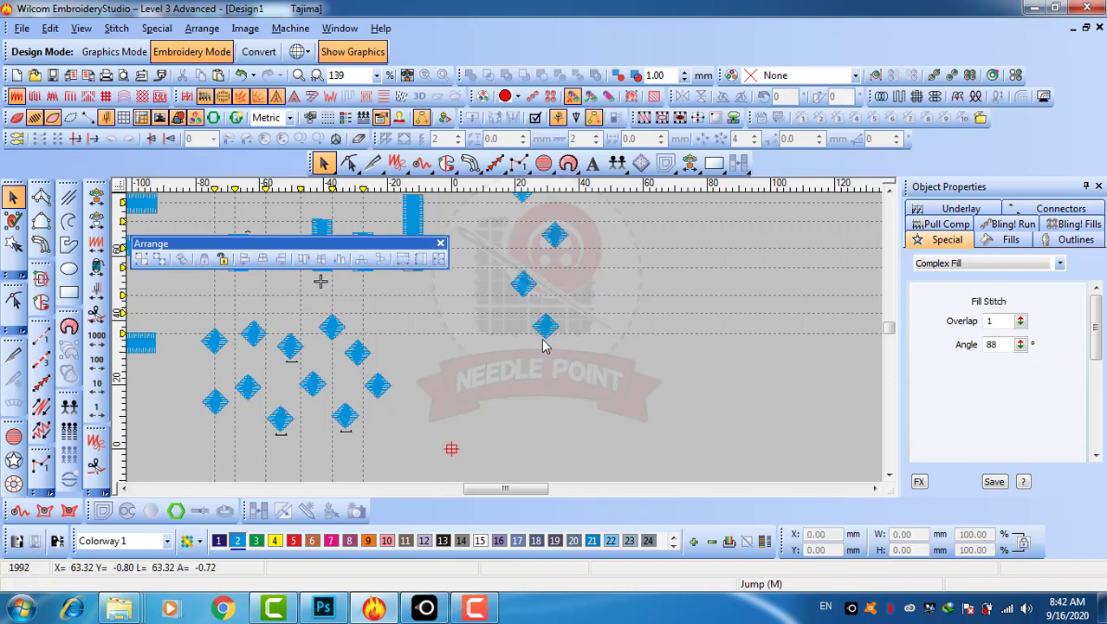
pyautogui.click(223, 260)
pyautogui.click(550, 328)
pyautogui.click(642, 342)
# - Lock the column's lowest diamond, the upper row's third and the lower row's last diamond, and unlock them all at once
pyautogui.click(546, 326)
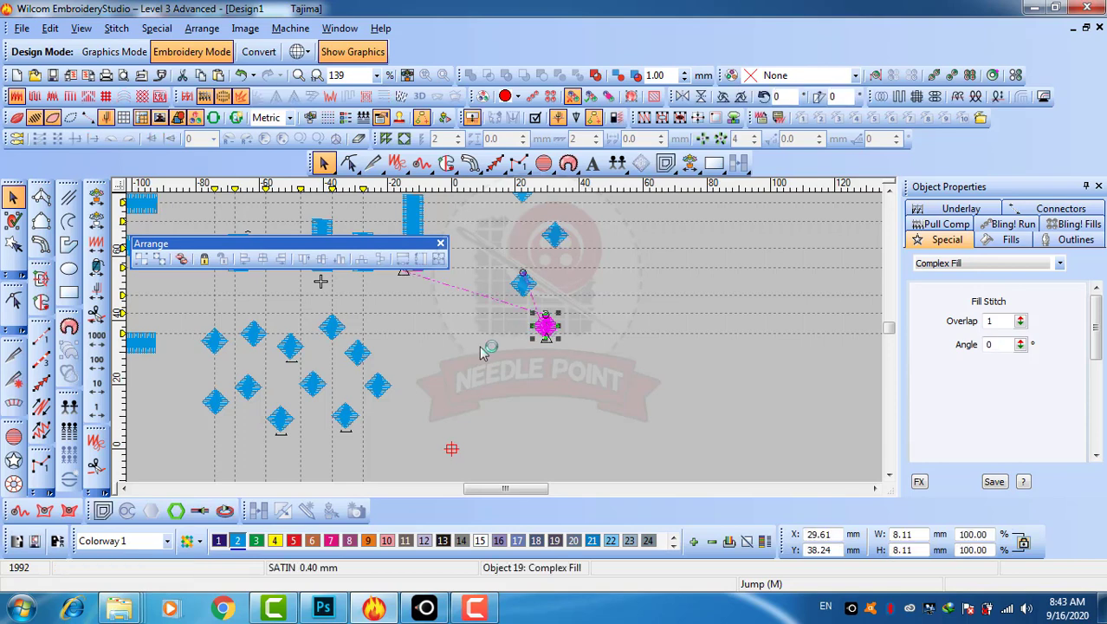
pyautogui.click(292, 347)
pyautogui.click(378, 387)
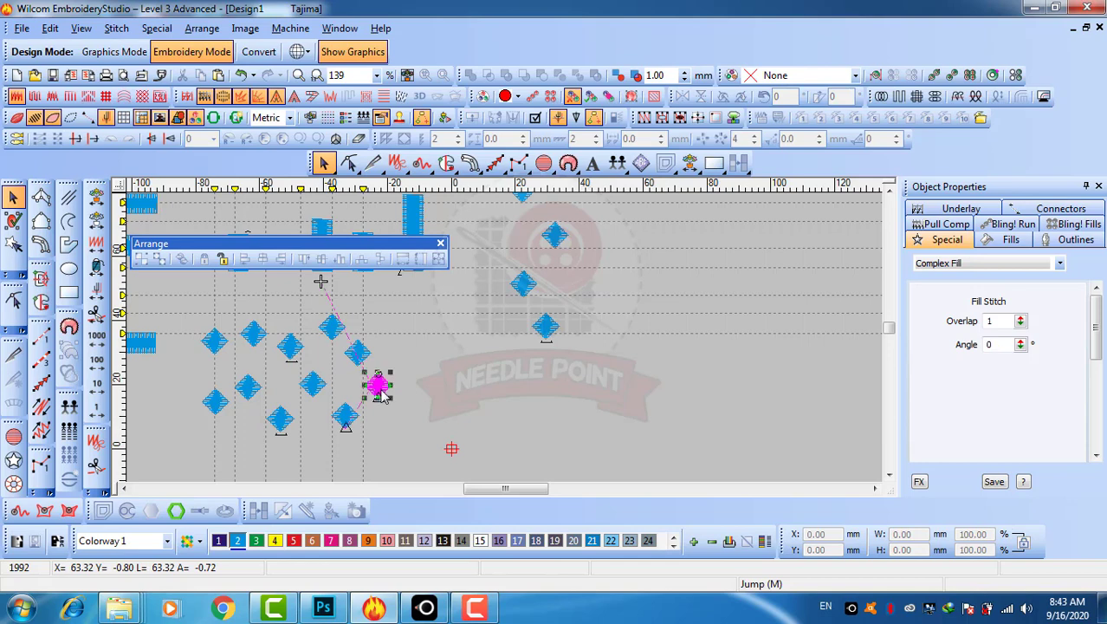
pyautogui.press('Escape')
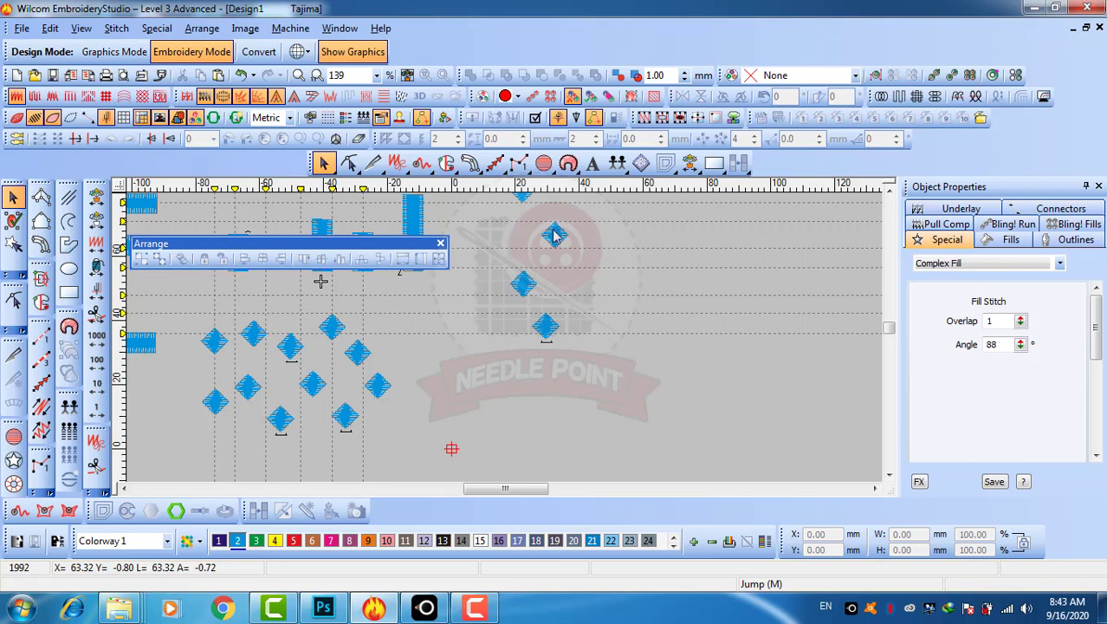
# - Select the three unlocked diamonds one at a time to check that they can be picked, and clear the selection
pyautogui.click(291, 349)
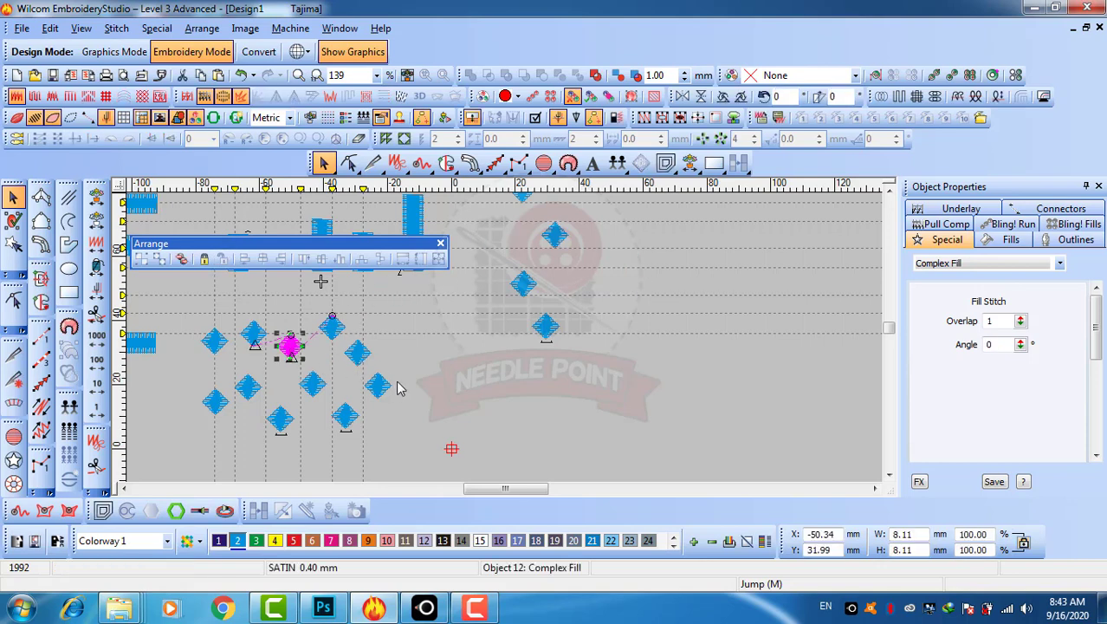
pyautogui.click(377, 386)
pyautogui.click(547, 331)
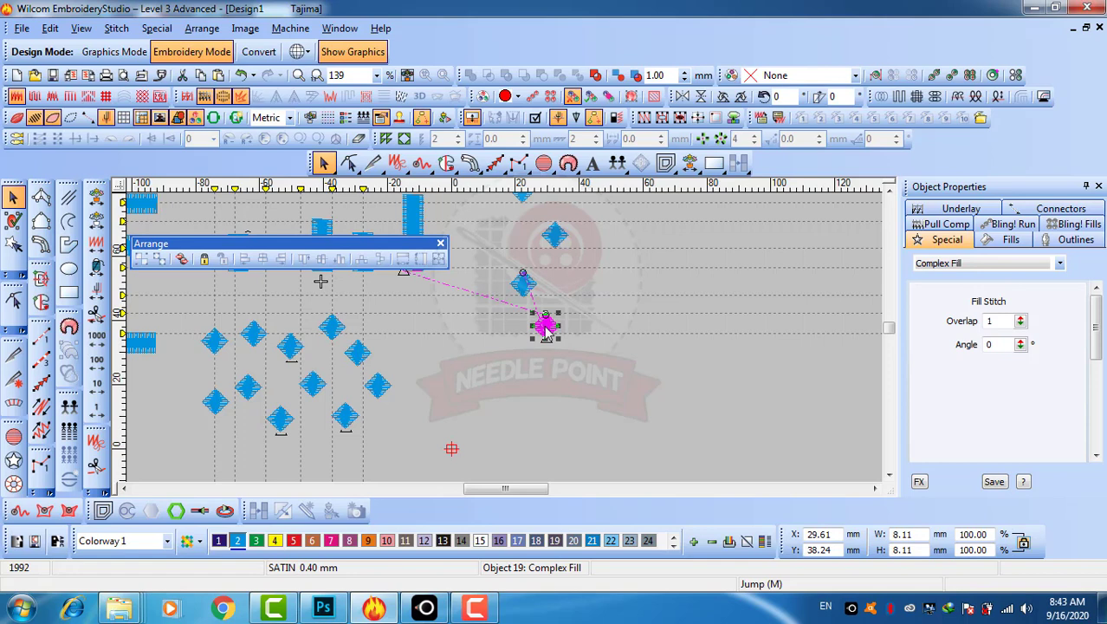
pyautogui.click(611, 371)
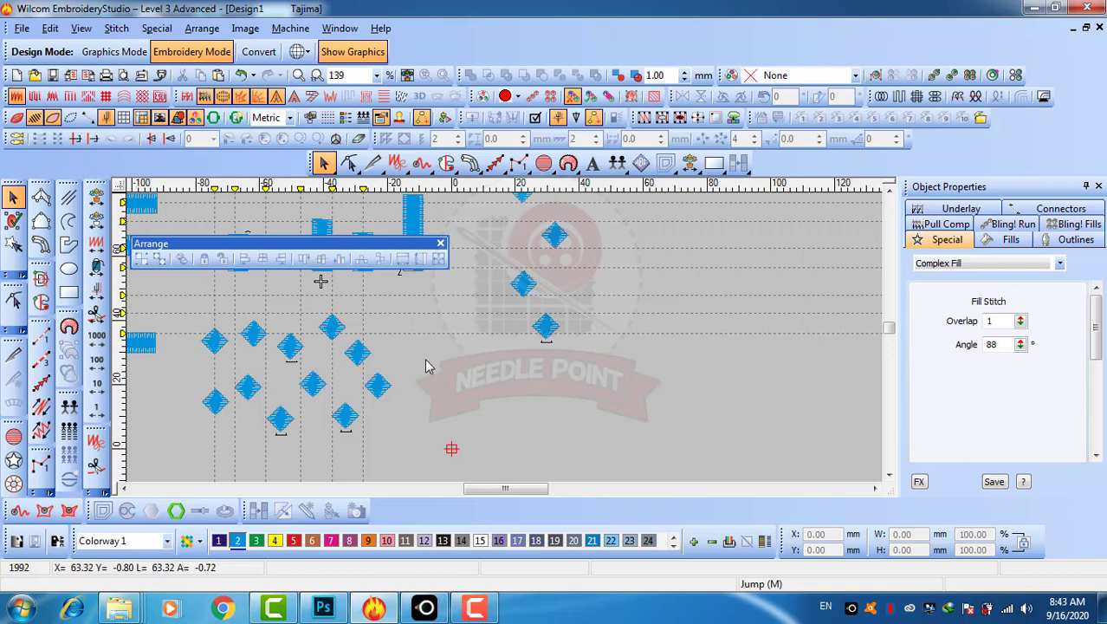
# - Group the fourth and fifth diamonds of the upper row
pyautogui.moveTo(308, 242); pyautogui.dragTo(313, 241)
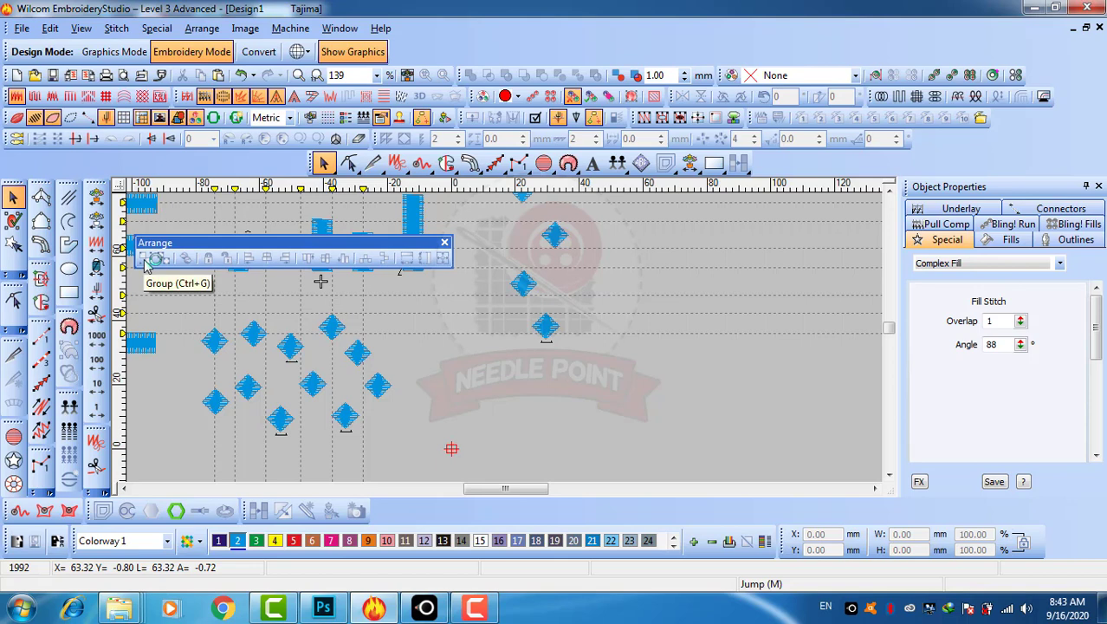
pyautogui.click(362, 355)
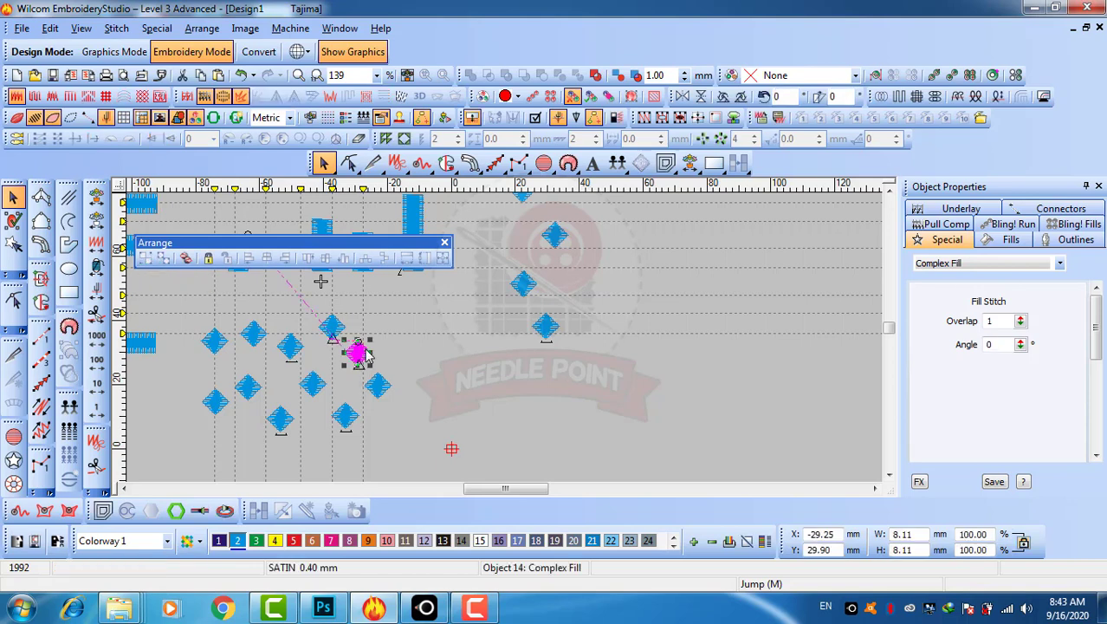
pyautogui.keyDown('ctrl'); pyautogui.click(332, 334); pyautogui.keyUp('ctrl')
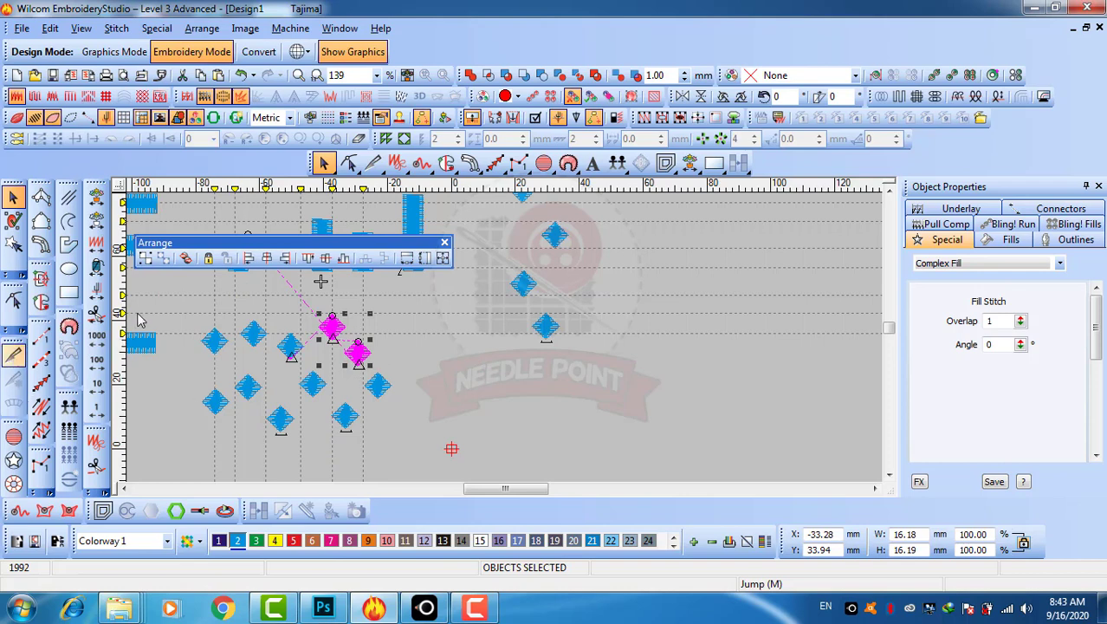
pyautogui.click(145, 259)
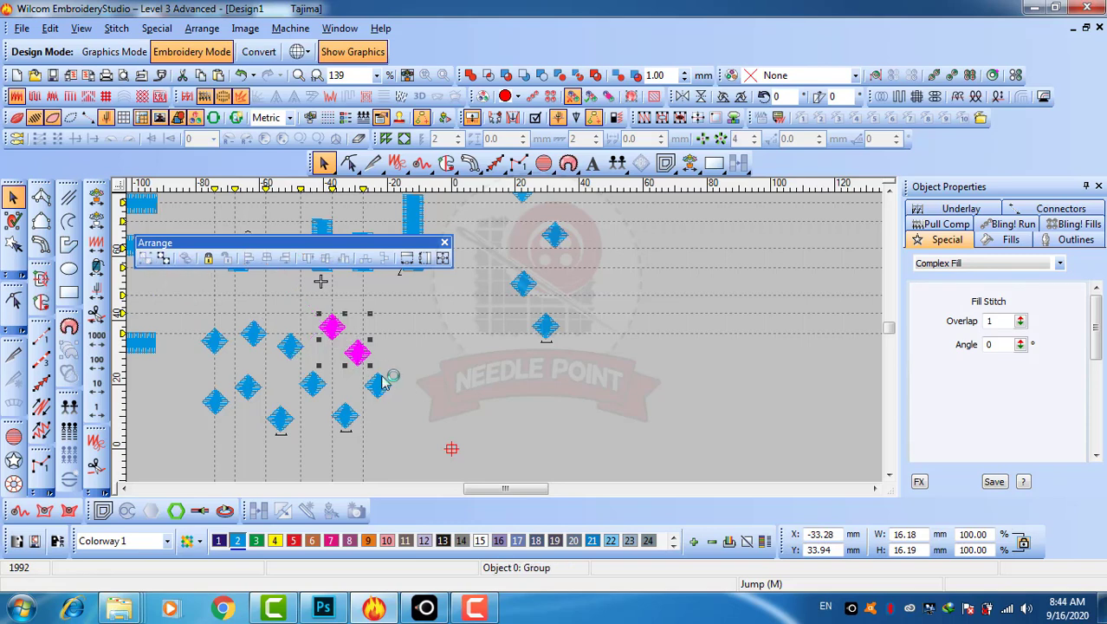
# - Check the group by selecting it together with the lower row's fourth and upper row's third diamonds, and clear the selection
pyautogui.click(429, 362)
pyautogui.click(355, 351)
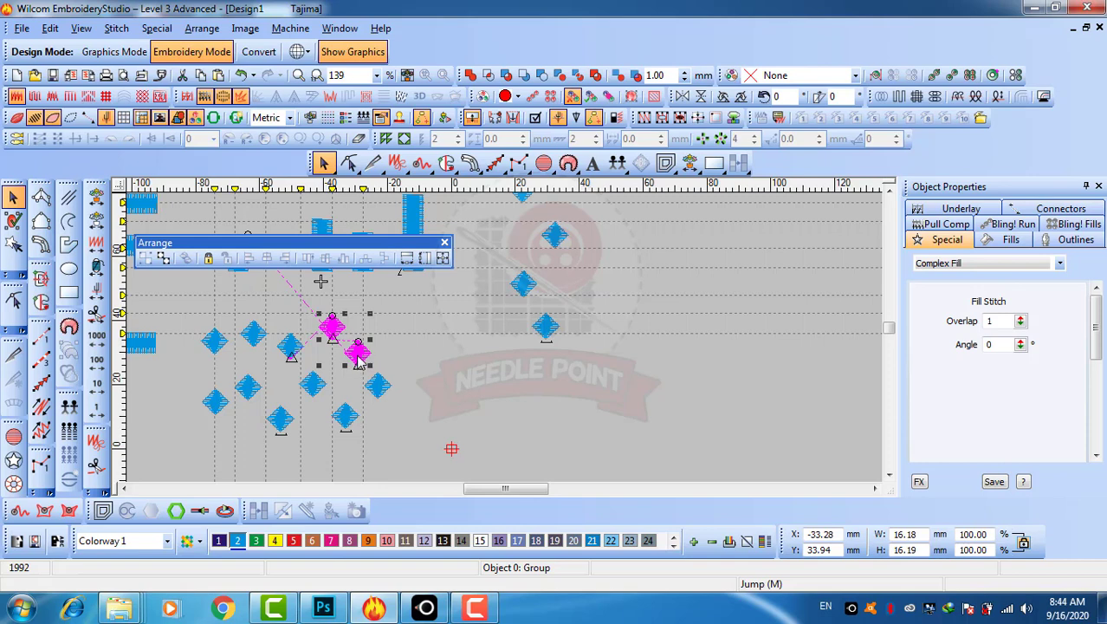
pyautogui.keyDown('ctrl'); pyautogui.click(316, 391); pyautogui.keyUp('ctrl')
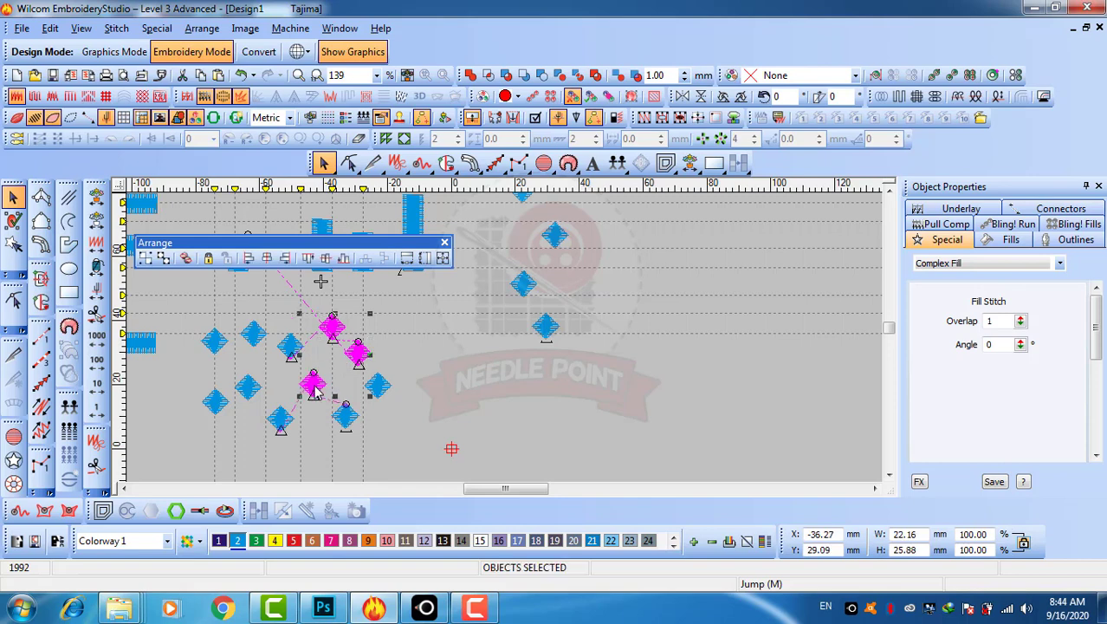
pyautogui.keyDown('ctrl'); pyautogui.click(291, 347); pyautogui.keyUp('ctrl')
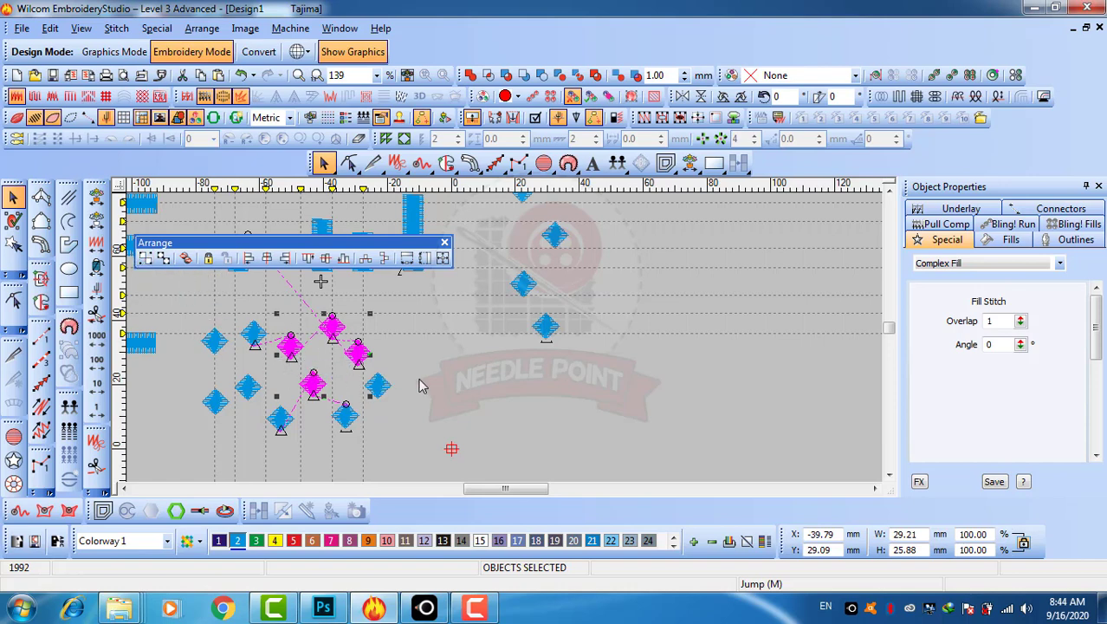
pyautogui.click(462, 393)
# - Group the lower row's fourth diamond with the upper row's third diamond and clear the selection
pyautogui.click(312, 384)
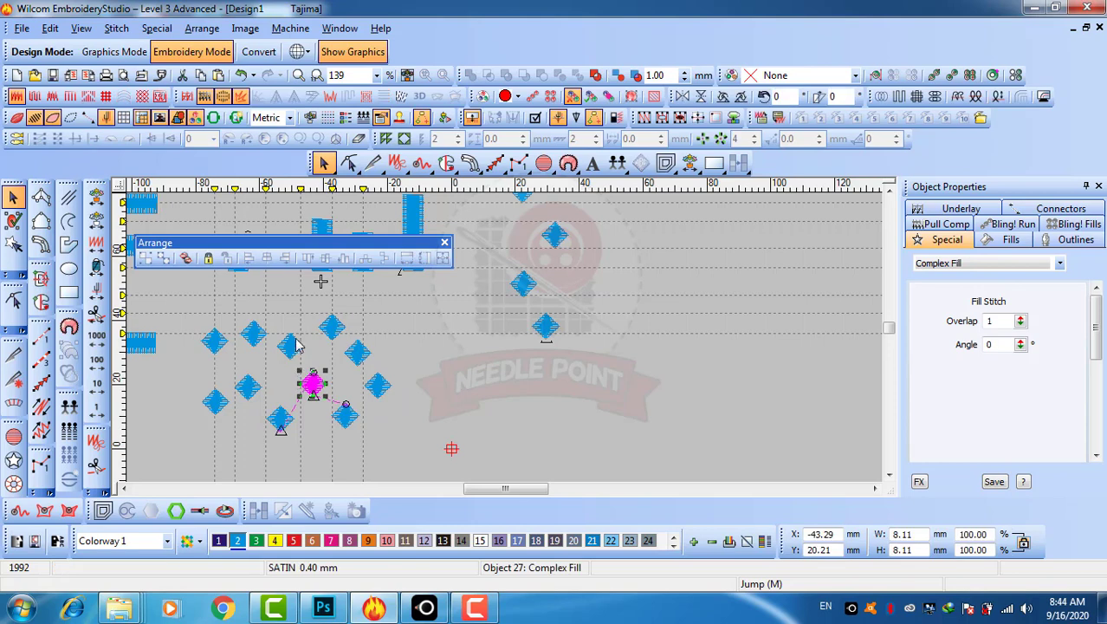
pyautogui.keyDown('ctrl'); pyautogui.click(290, 346); pyautogui.keyUp('ctrl')
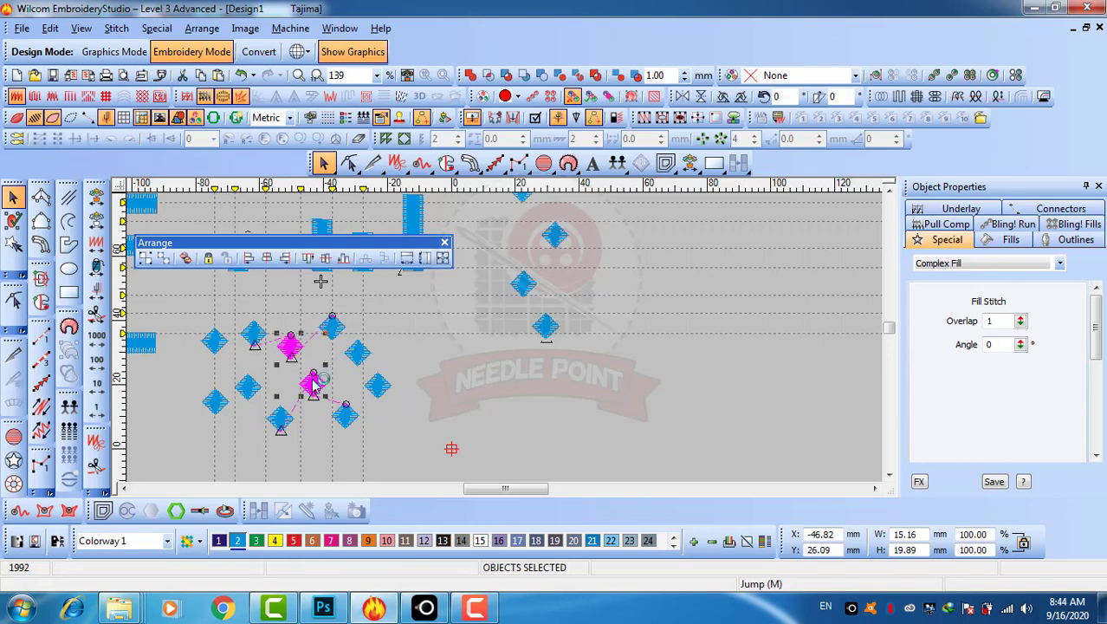
pyautogui.click(421, 356)
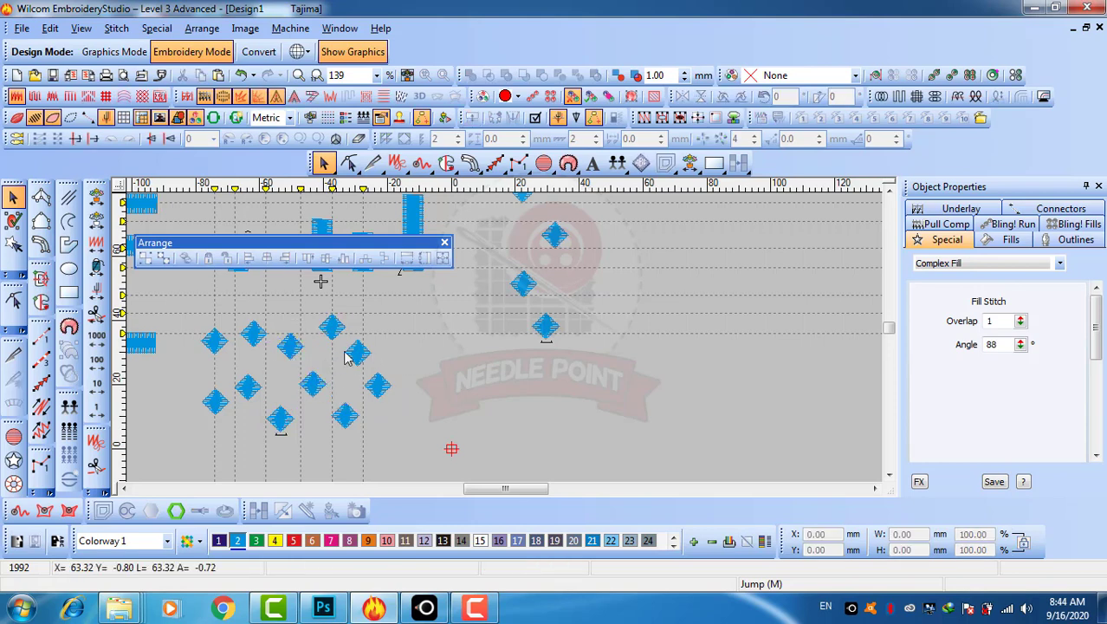
# - Select both diamond groups together and ungroup them
pyautogui.click(315, 388)
pyautogui.keyDown('ctrl'); pyautogui.click(357, 353); pyautogui.keyUp('ctrl')
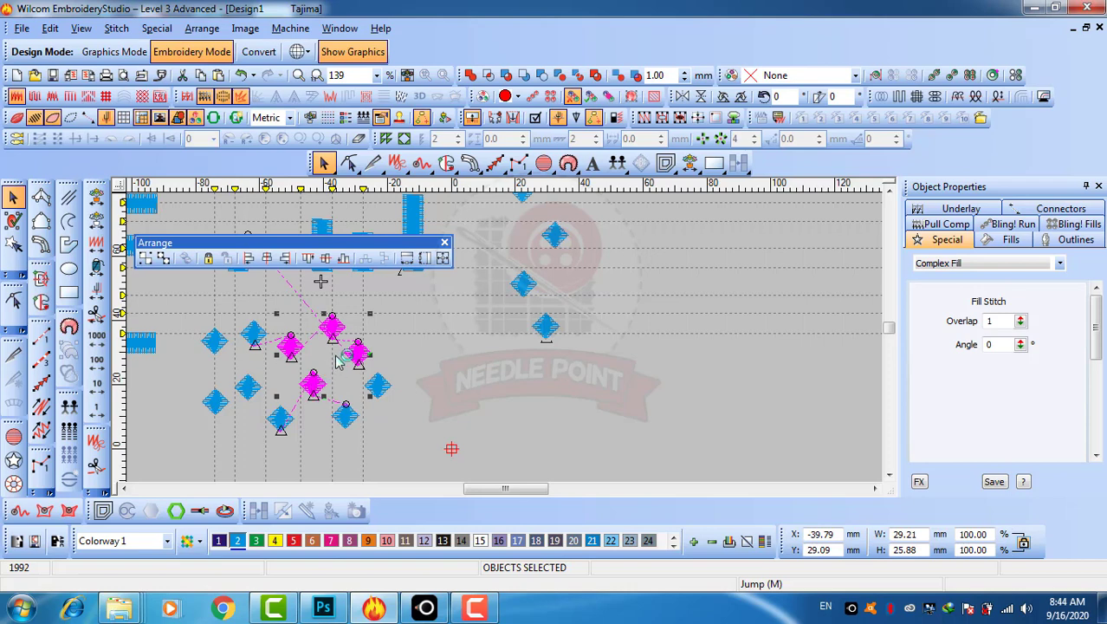
pyautogui.click(162, 262)
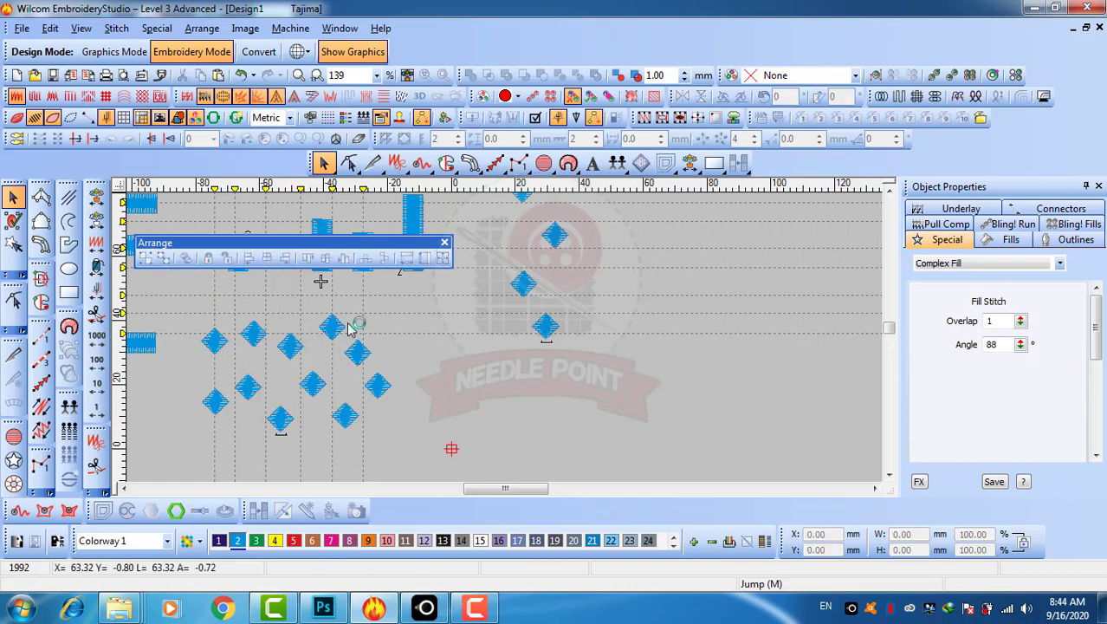
# - Select the ungrouped diamonds one by one to check that each is a separate object
pyautogui.click(353, 362)
pyautogui.click(315, 387)
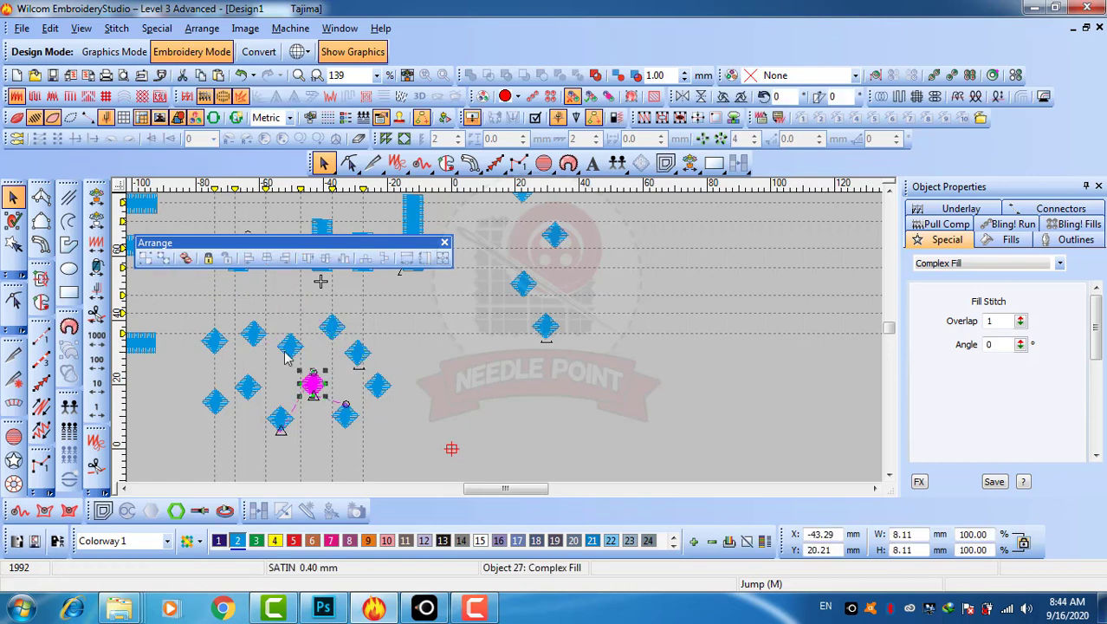
pyautogui.click(288, 353)
# - Clear the selection and dock the floating Arrange toolbar beside the drawing tools above the design
pyautogui.click(405, 346)
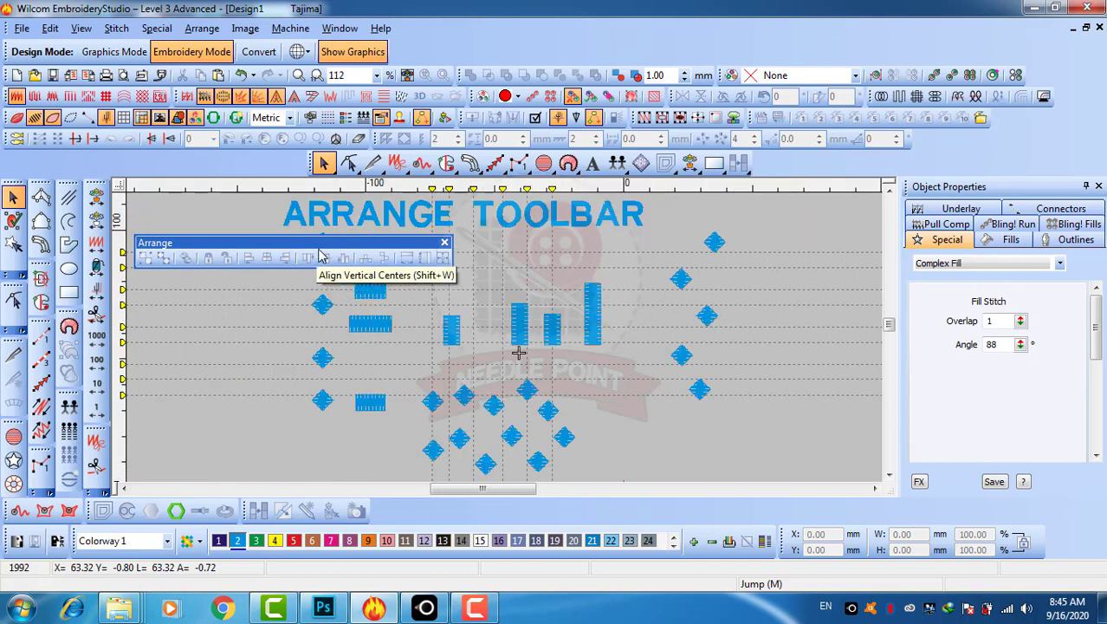
pyautogui.moveTo(323, 250); pyautogui.dragTo(162, 168)
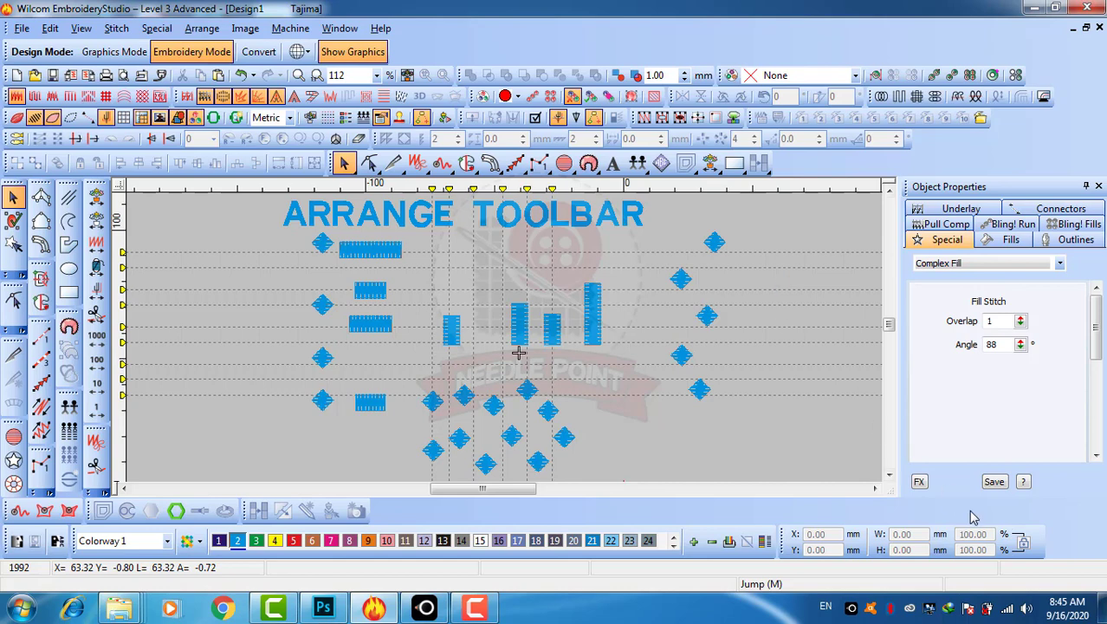
# - Open the system calendar, view October 2020 and close it
pyautogui.click(1075, 617)
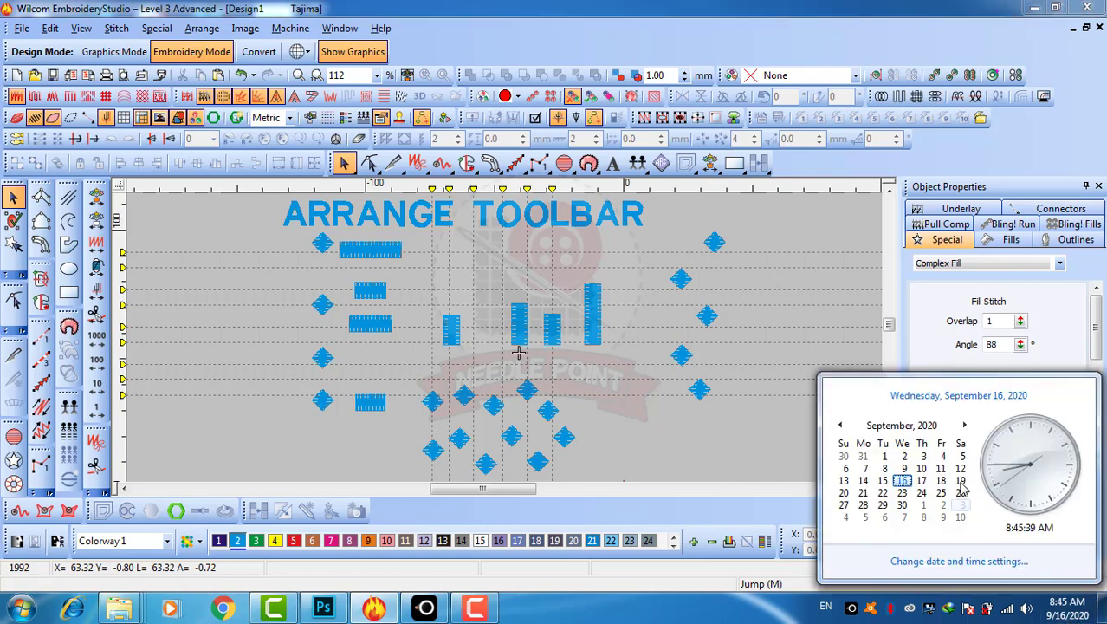
pyautogui.click(966, 426)
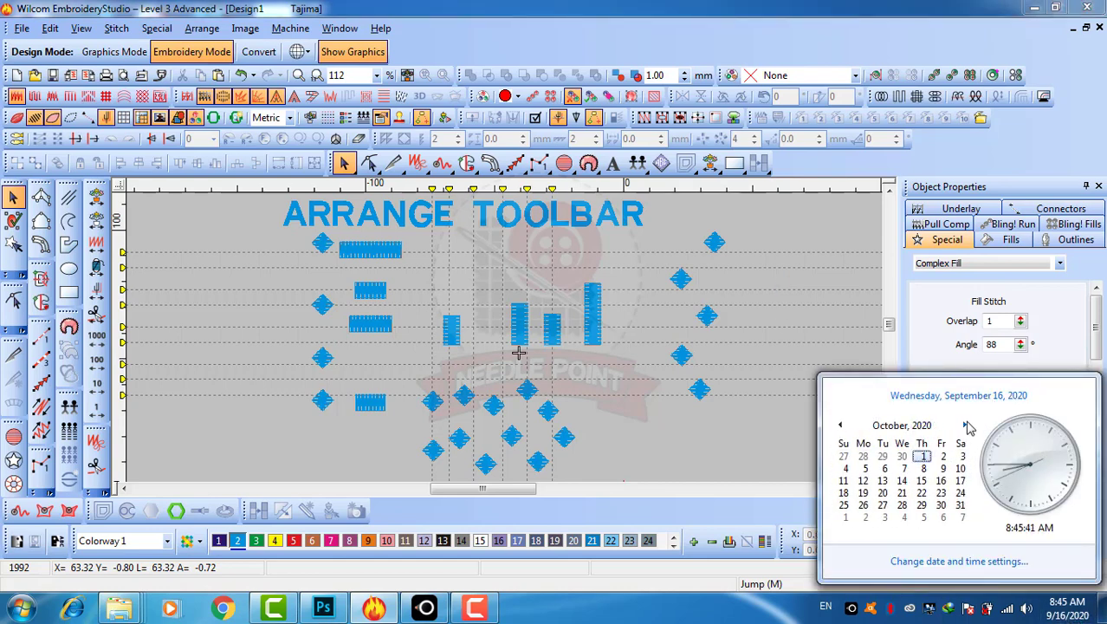
pyautogui.click(762, 419)
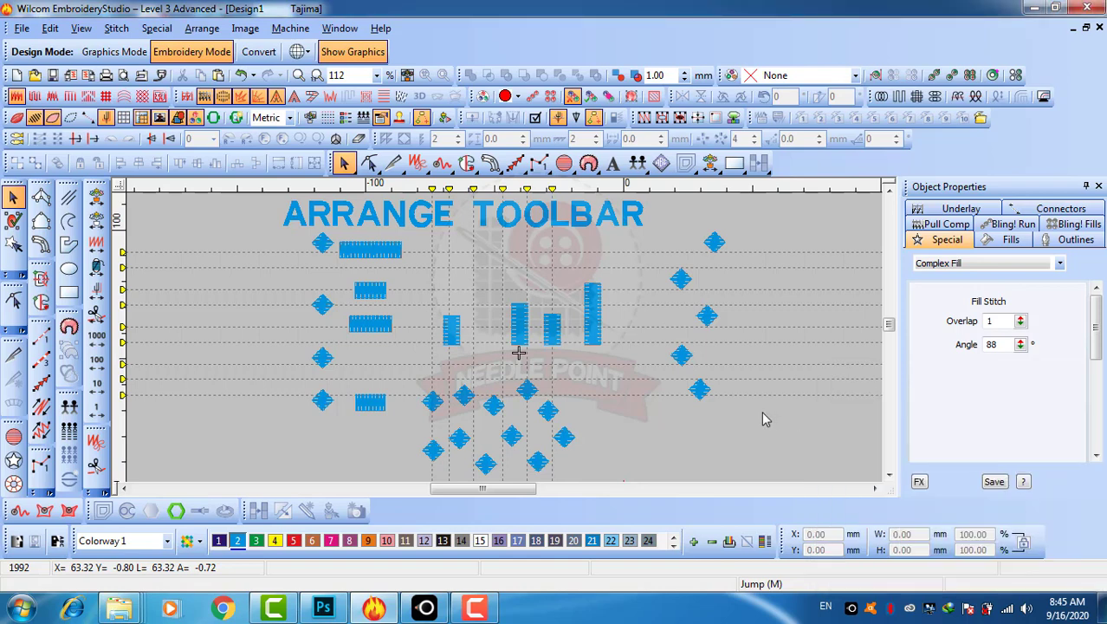